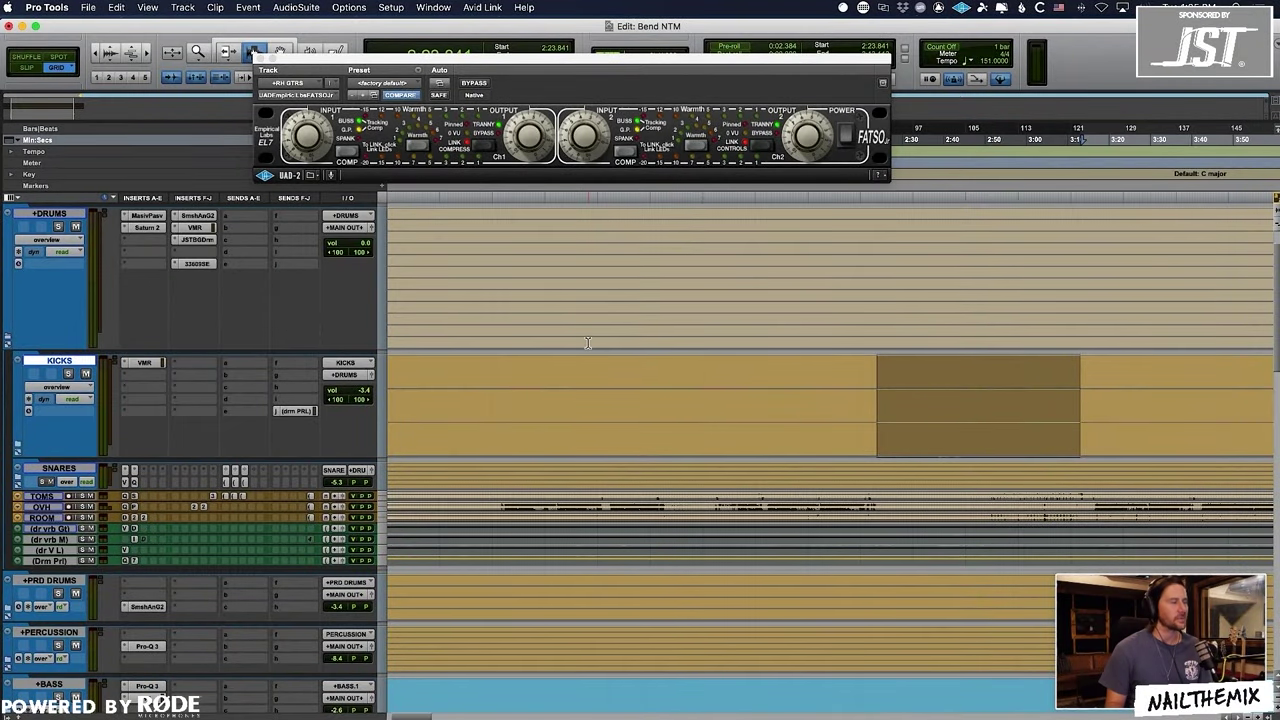
# Step: Close the FATSO compressor plug-in window of the +RH GTRS track
pyautogui.click(264, 62)
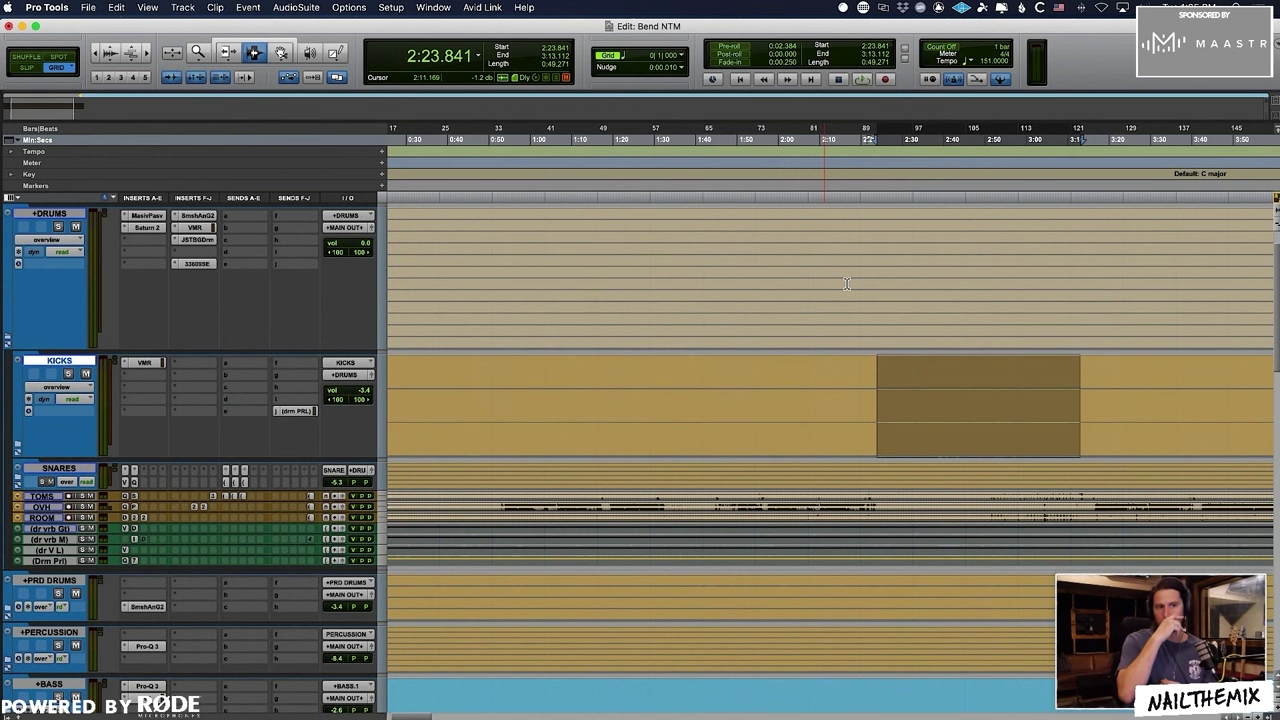
pyautogui.scroll(-5, 846, 284)
pyautogui.scroll(5, 468, 364)
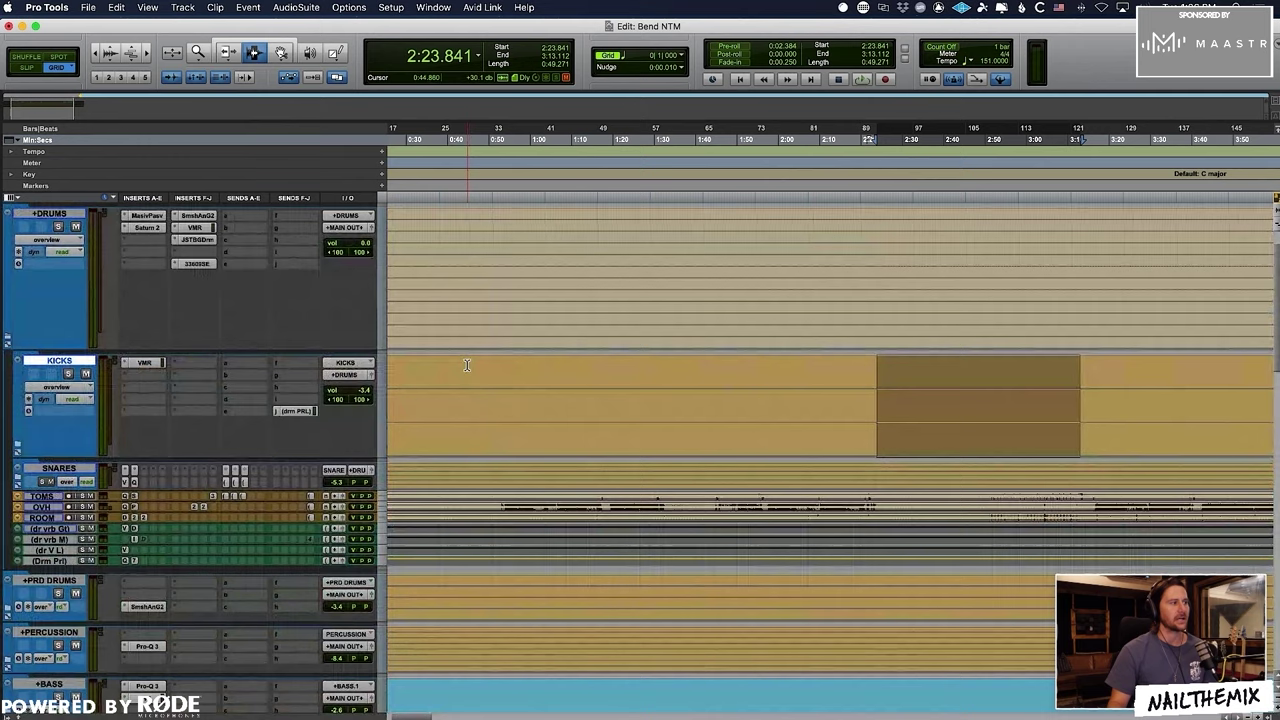
# Step: Assign a send on the KICKS track to the Kick SC (Mono) bus and close the send's fader window
pyautogui.click(262, 414)
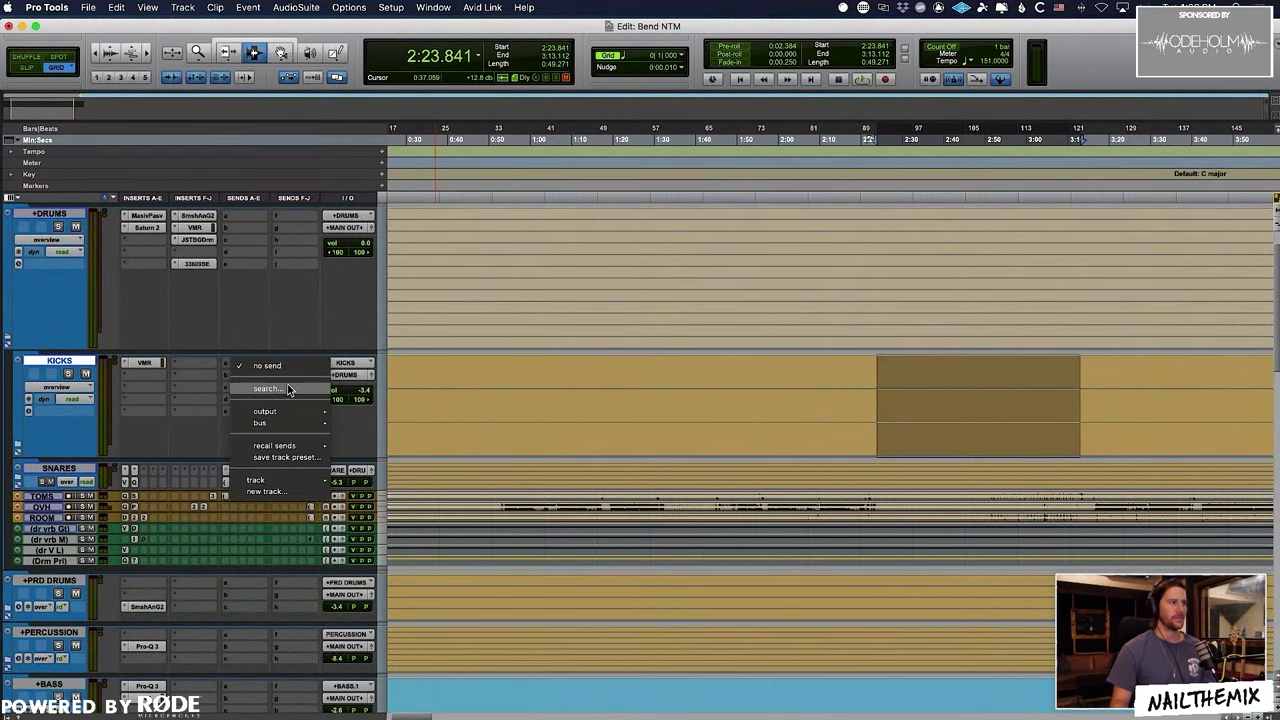
pyautogui.click(286, 389)
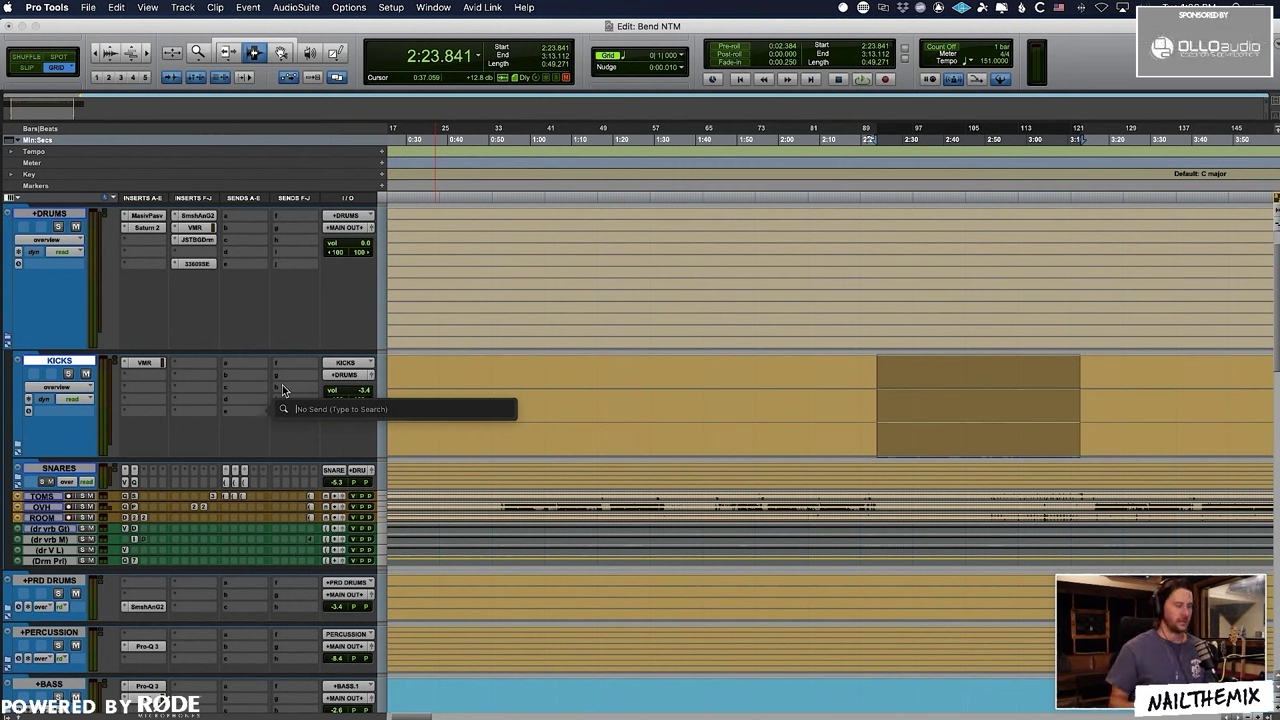
pyautogui.write('kick')
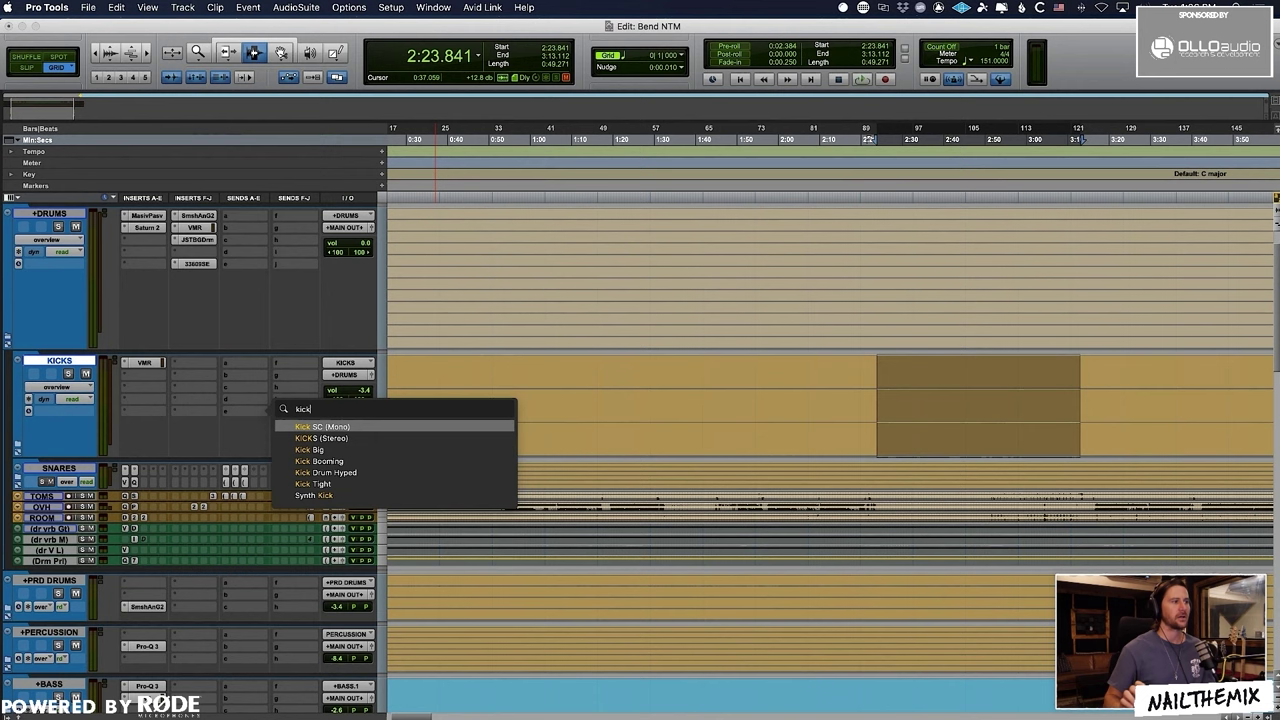
pyautogui.press('Return')
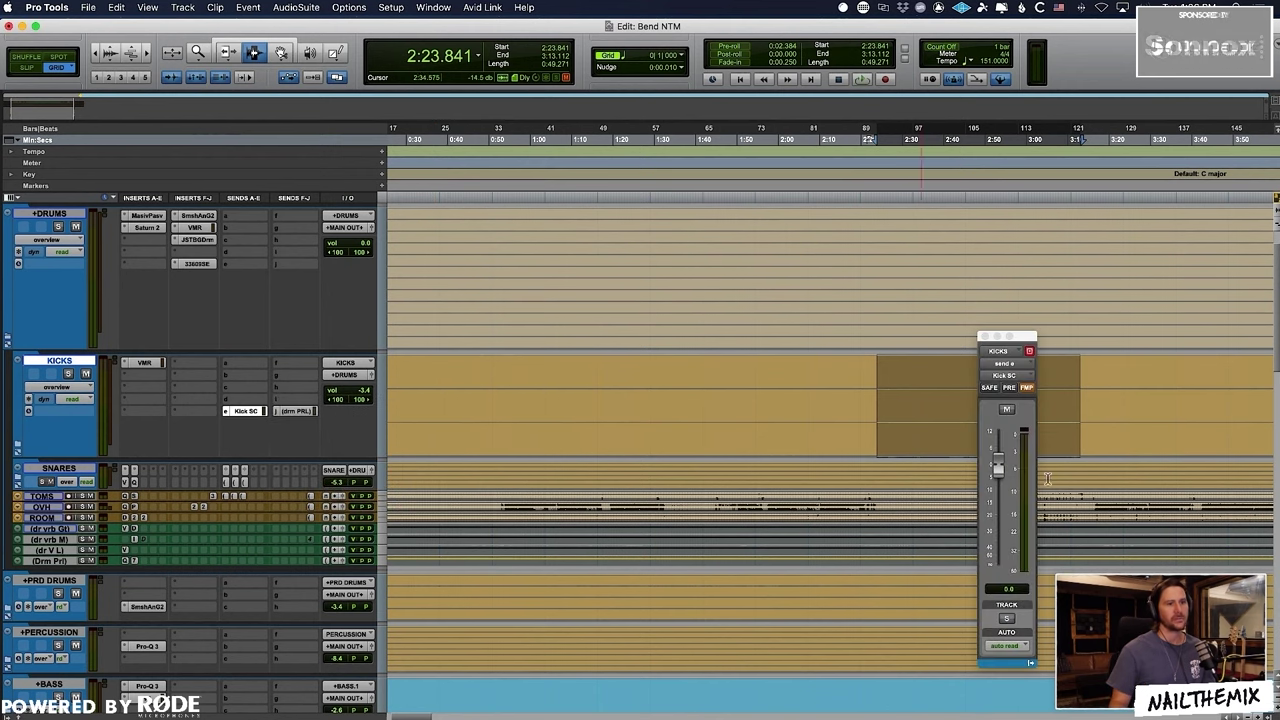
pyautogui.click(985, 337)
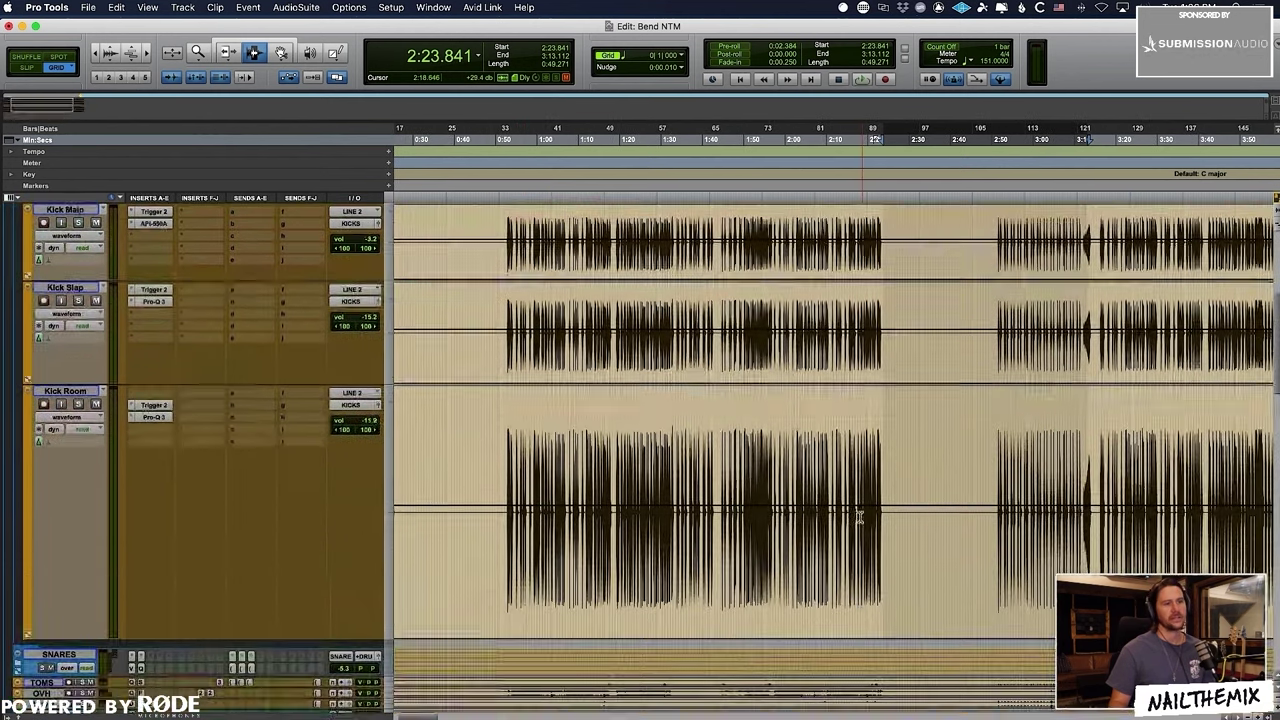
# Step: Move the Kick SC send from KICKS to the Kick Main track and select its audio from about 0:53 to 2:27
pyautogui.scroll(3, 720, 536)
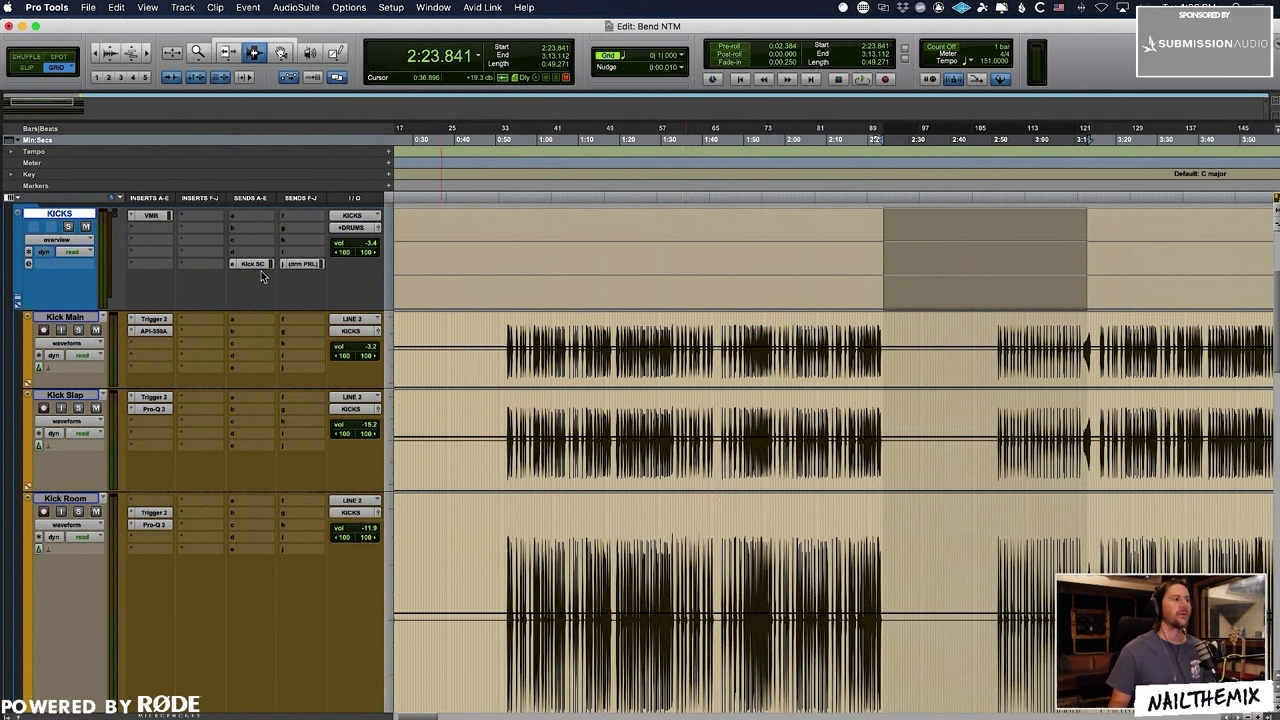
pyautogui.moveTo(262, 373); pyautogui.dragTo(266, 374)
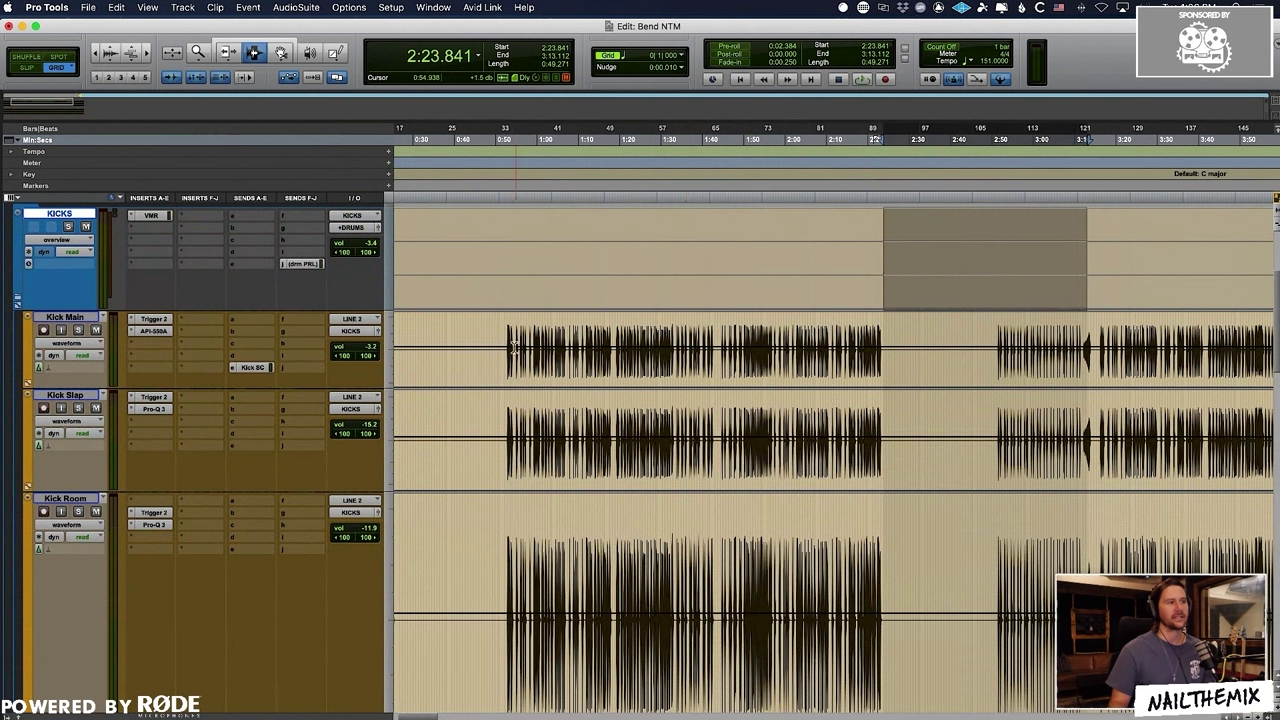
pyautogui.moveTo(508, 350); pyautogui.dragTo(897, 355)
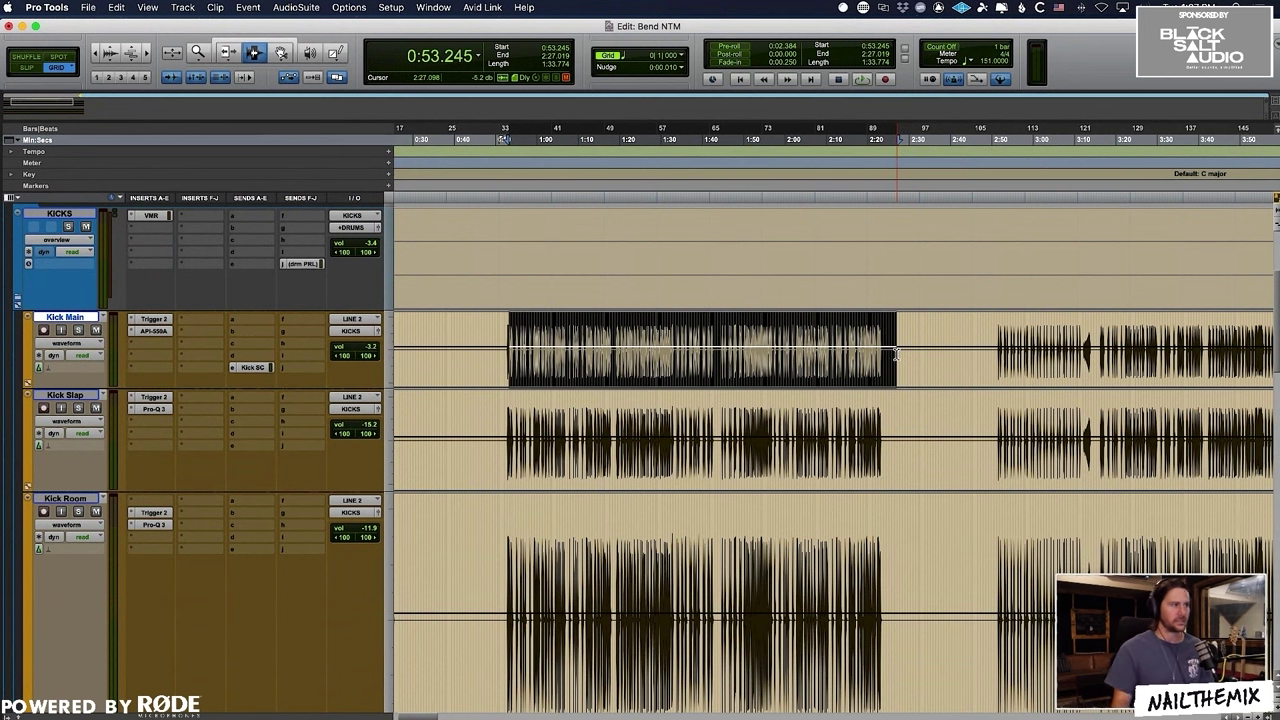
# Step: Insert FabFilter Pro-C 2 on the +BASS track, with Kick SC as key input and its side chain set to external
pyautogui.scroll(-10, 516, 418)
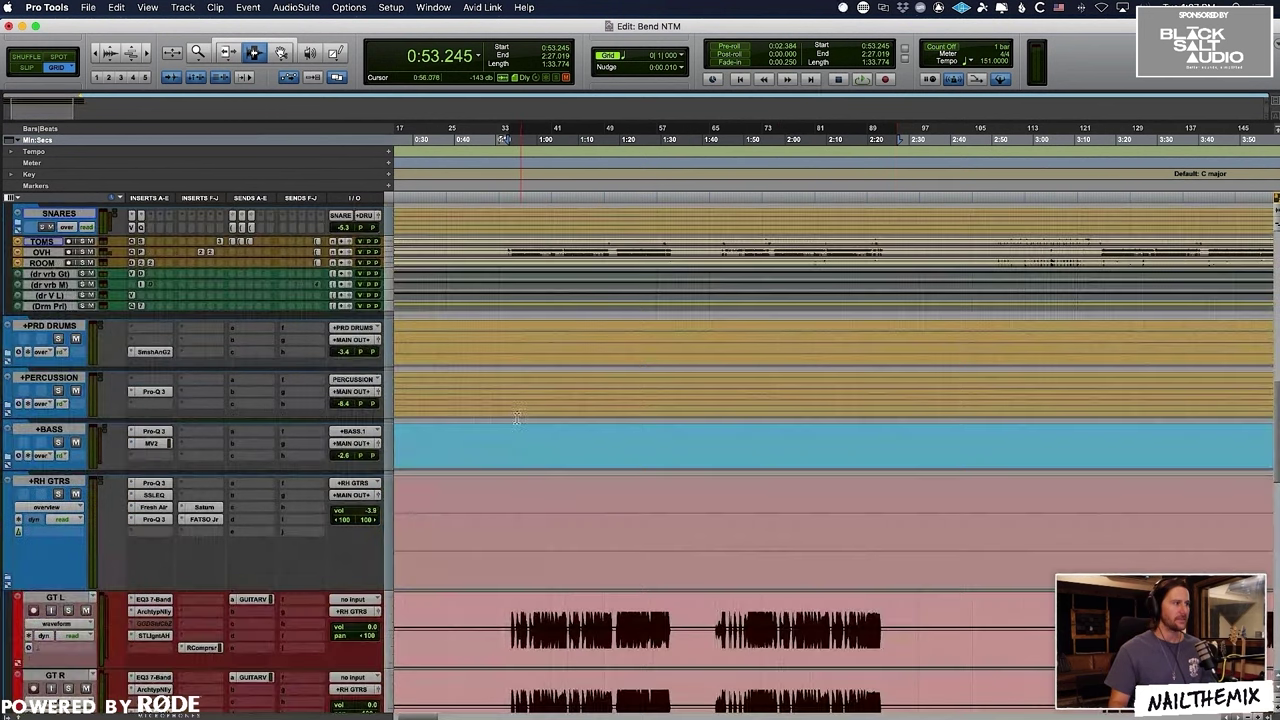
pyautogui.moveTo(212, 469); pyautogui.dragTo(204, 482)
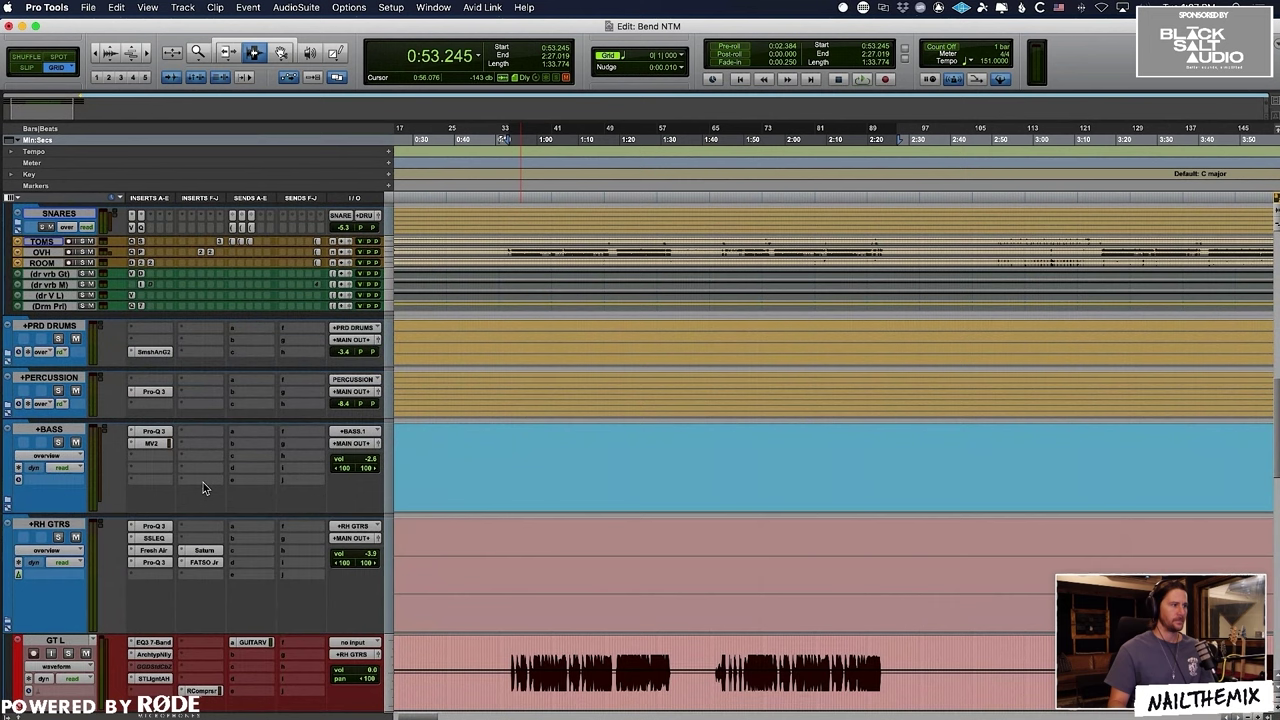
pyautogui.click(204, 479)
pyautogui.click(213, 460)
pyautogui.write('oei')
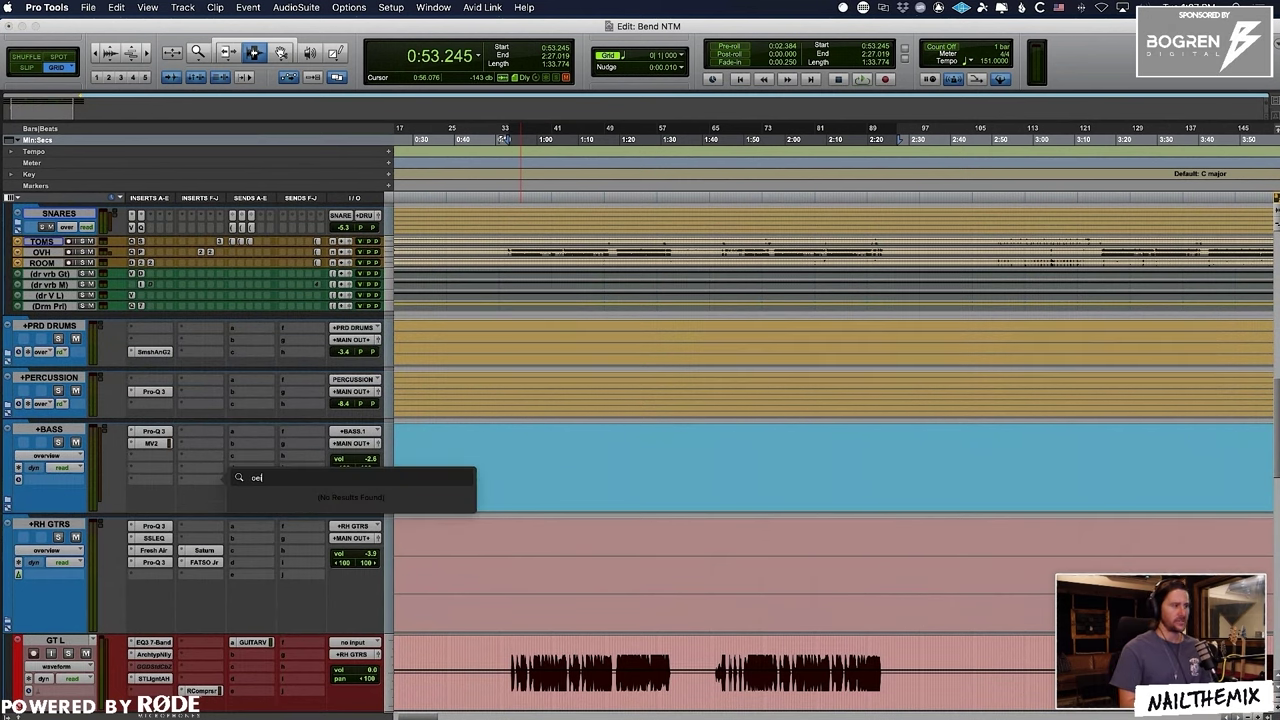
pyautogui.write('o')
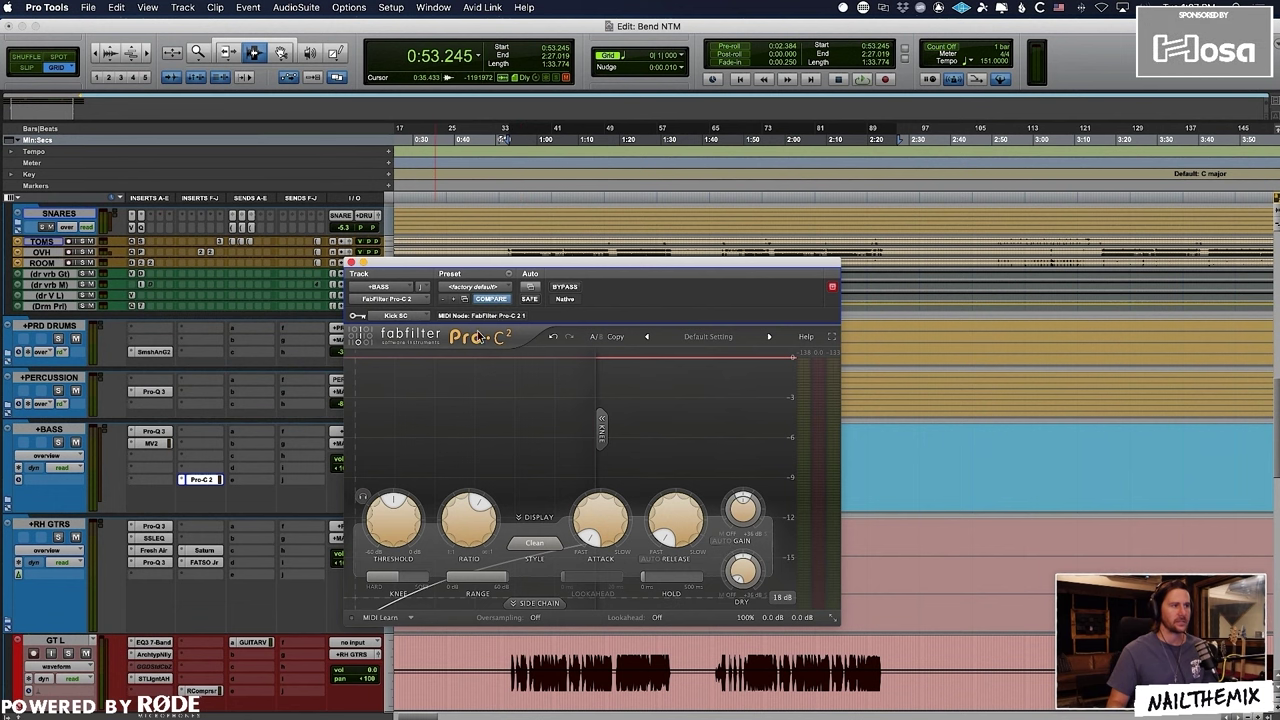
pyautogui.click(539, 603)
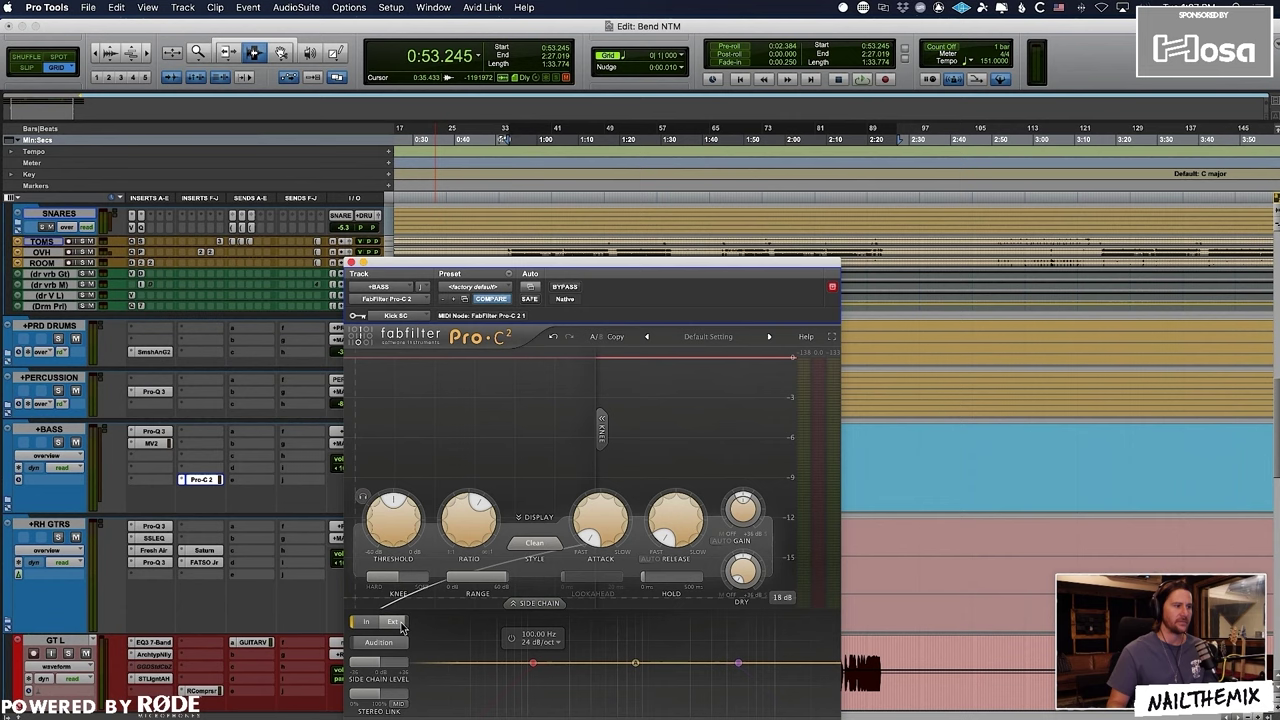
pyautogui.moveTo(529, 275); pyautogui.dragTo(829, 233)
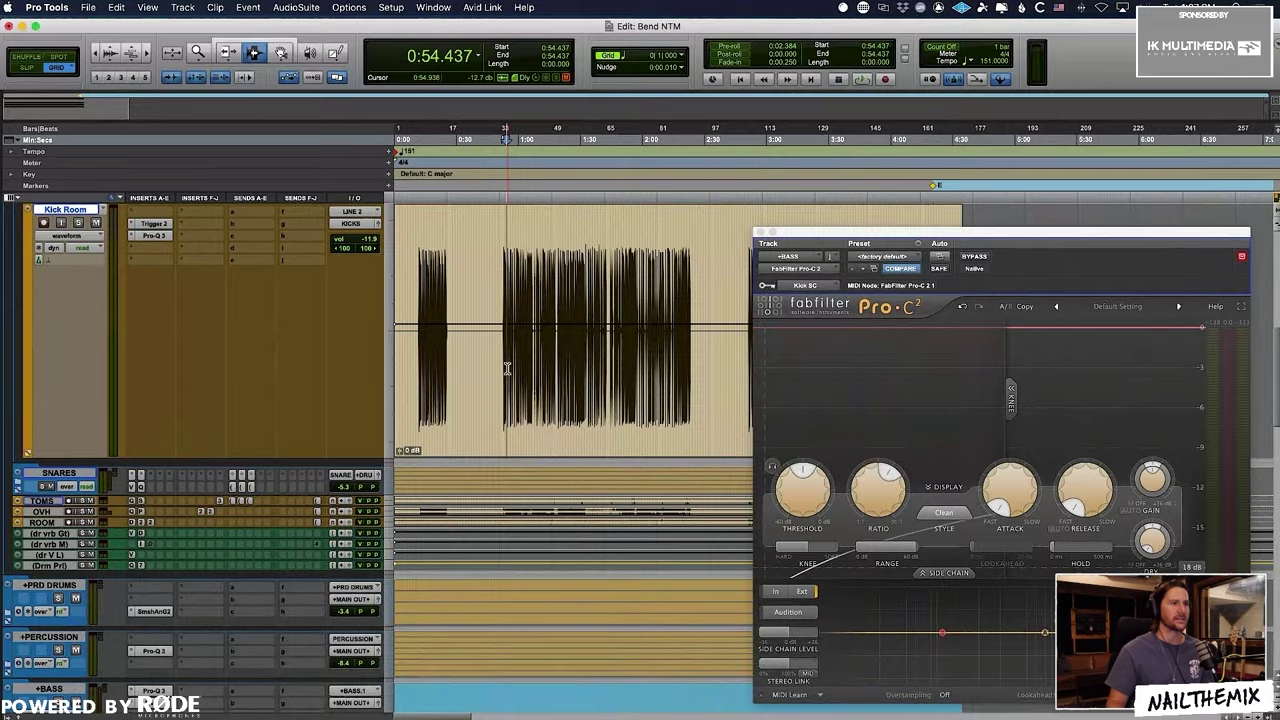
# Step: Select the first kick passage on Kick Room, about 0:12.7 to 0:25.4, and loop its playback with the compressor in view
pyautogui.hotkey('ctrl', ']')
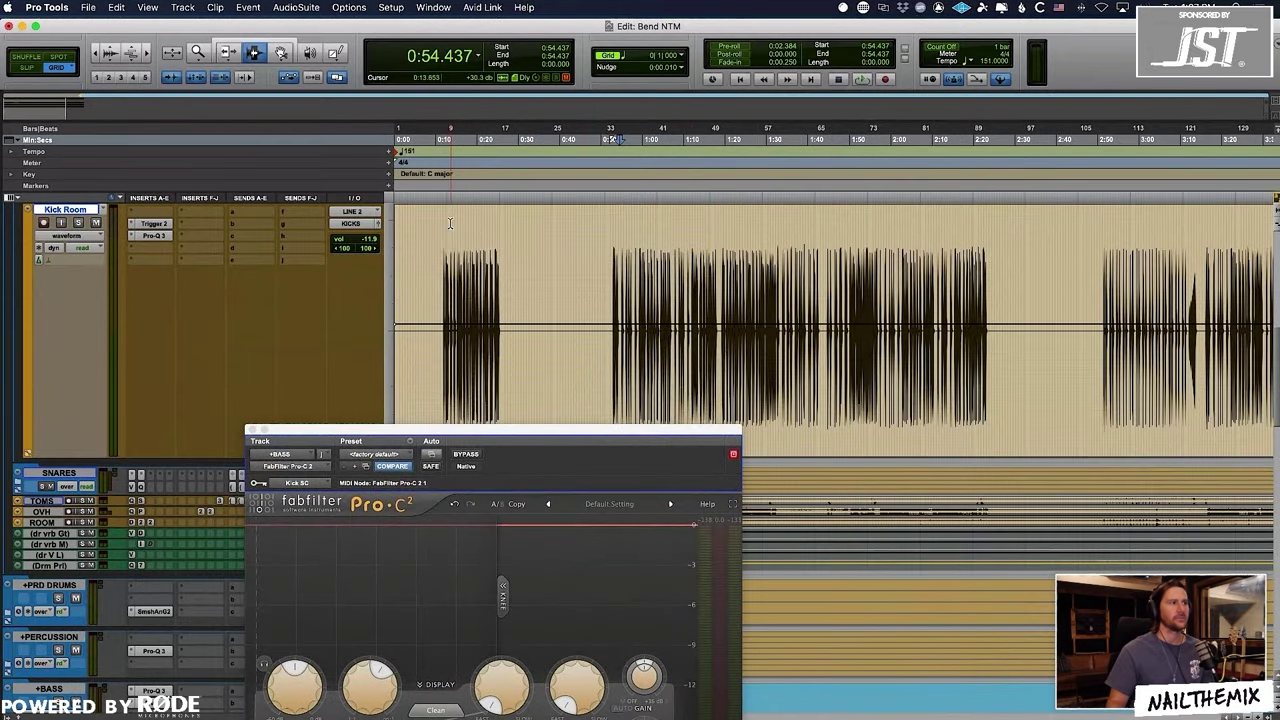
pyautogui.doubleClick(446, 214)
pyautogui.press('space')
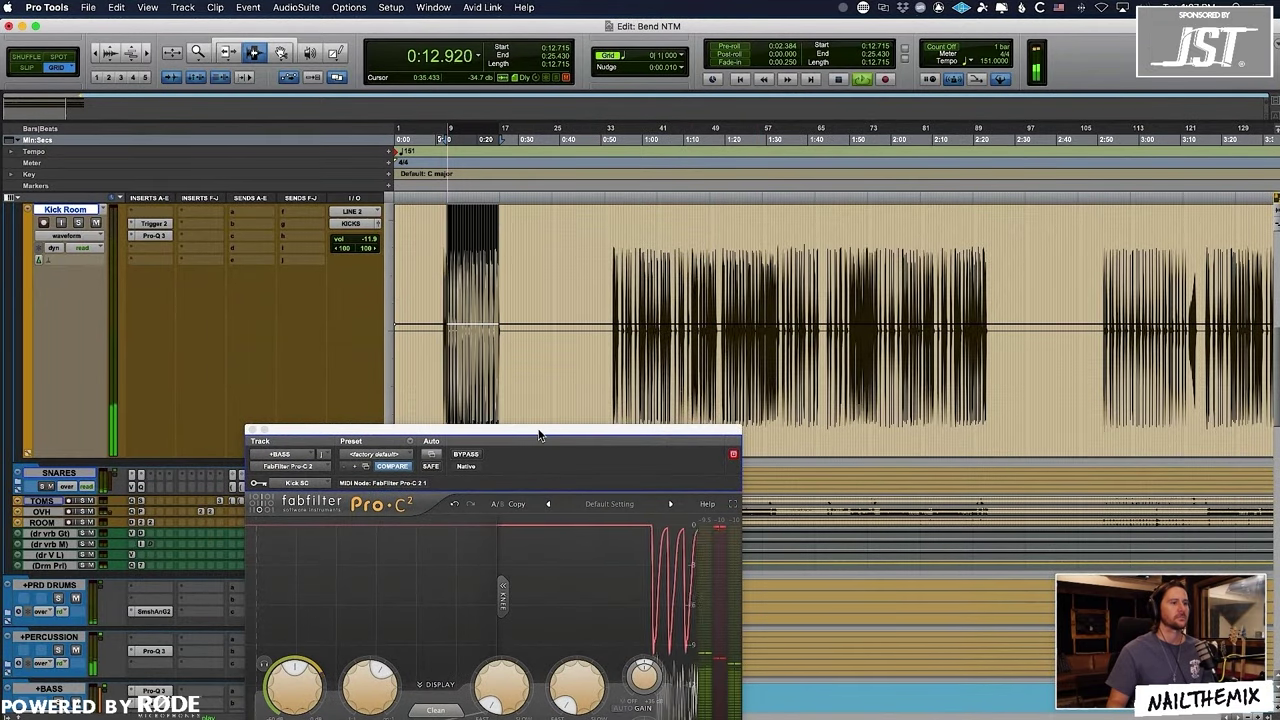
pyautogui.moveTo(543, 434); pyautogui.dragTo(785, 243)
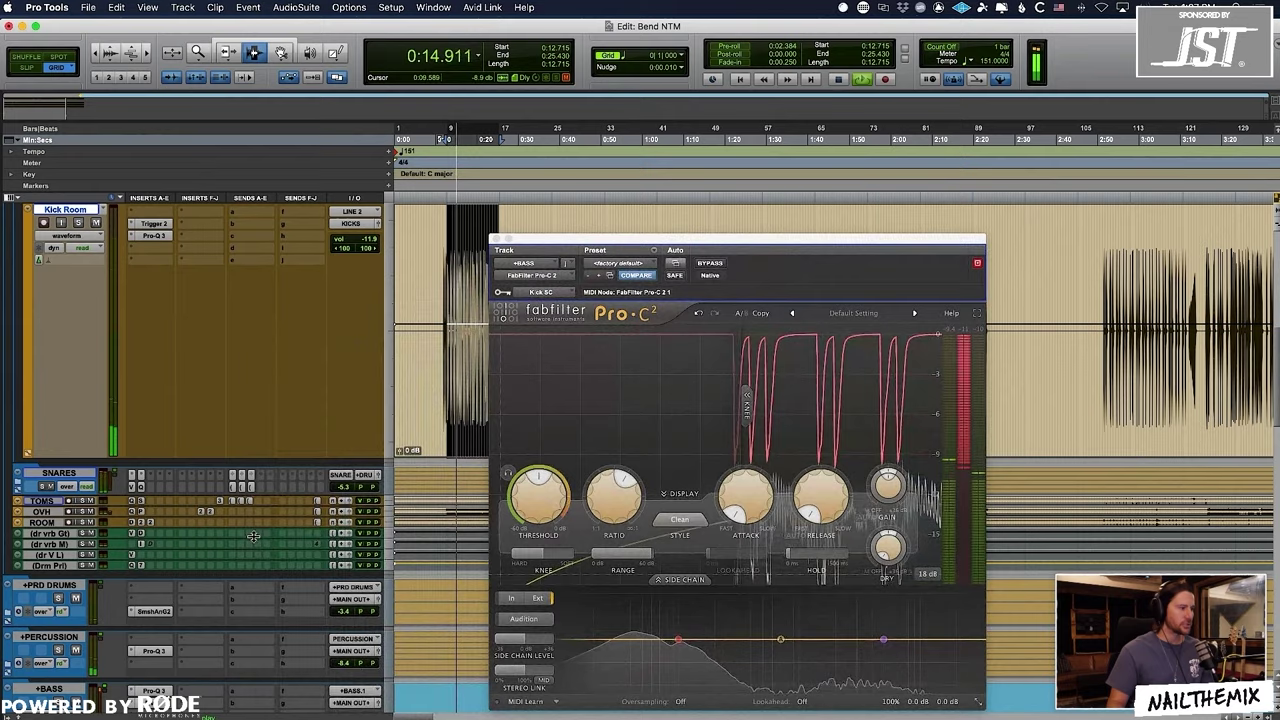
# Step: Try a different +RH GTRS volume, return it to -3.9 dB and set the +BASS volume to +3.6 dB
pyautogui.scroll(-10, 276, 556)
pyautogui.click(353, 503)
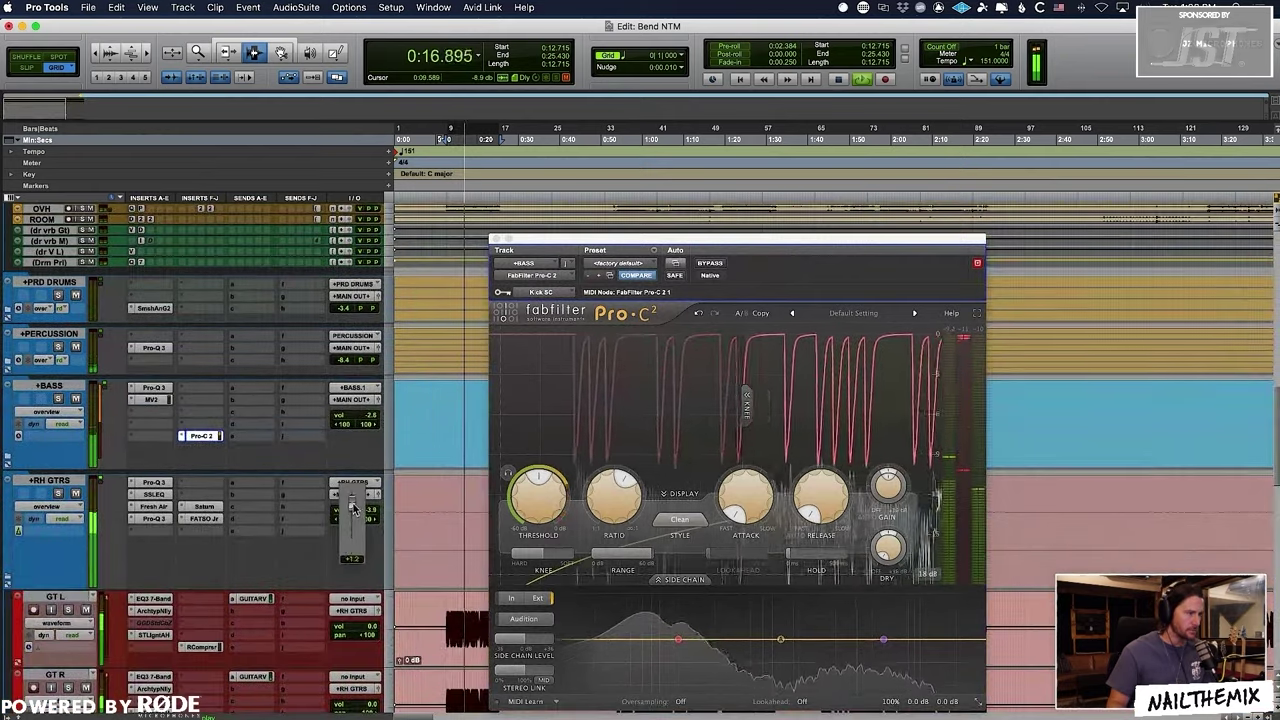
pyautogui.moveTo(353, 502); pyautogui.dragTo(353, 507)
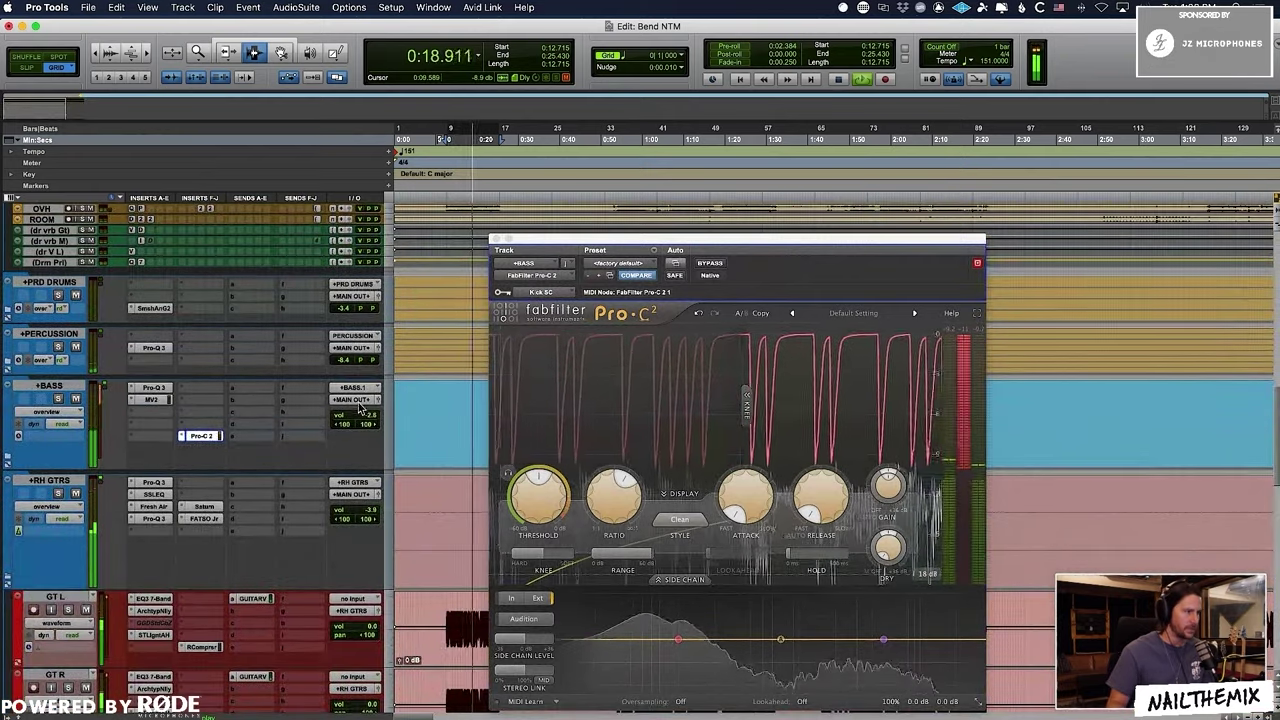
pyautogui.moveTo(358, 415); pyautogui.dragTo(359, 403)
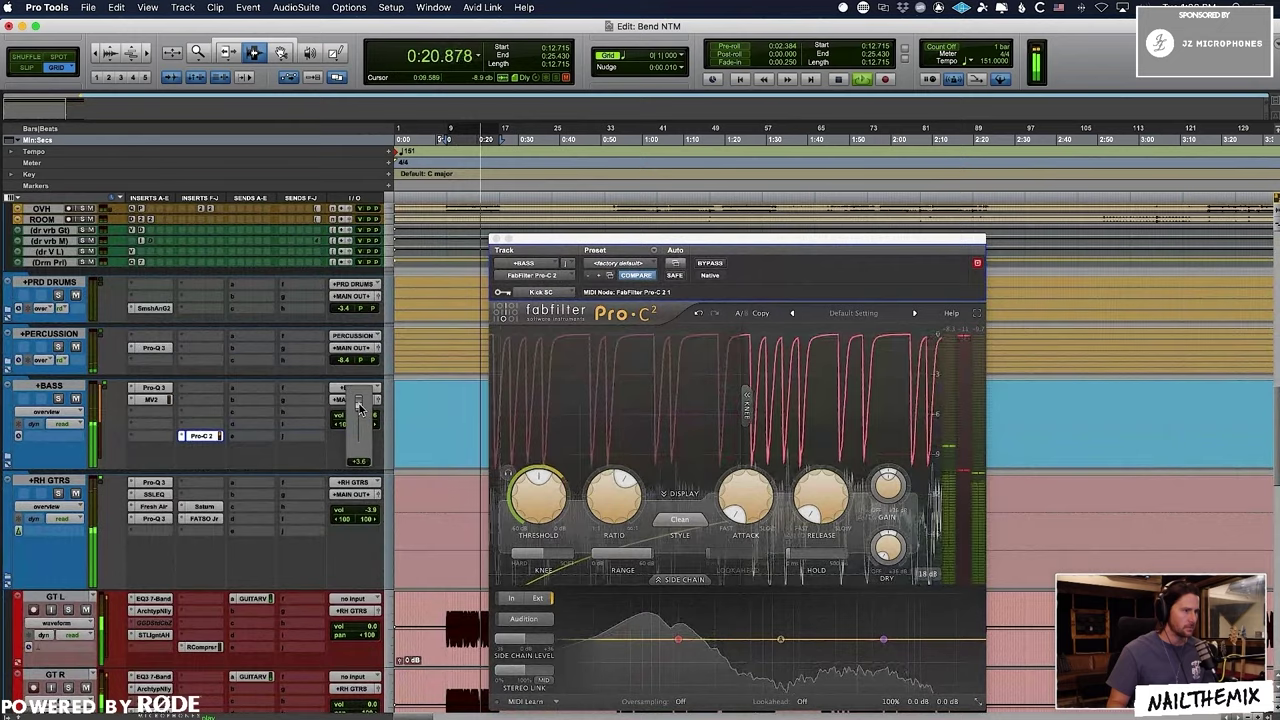
# Step: Lower the threshold of the +BASS compressor and solo the +DRUMS track
pyautogui.click(843, 508)
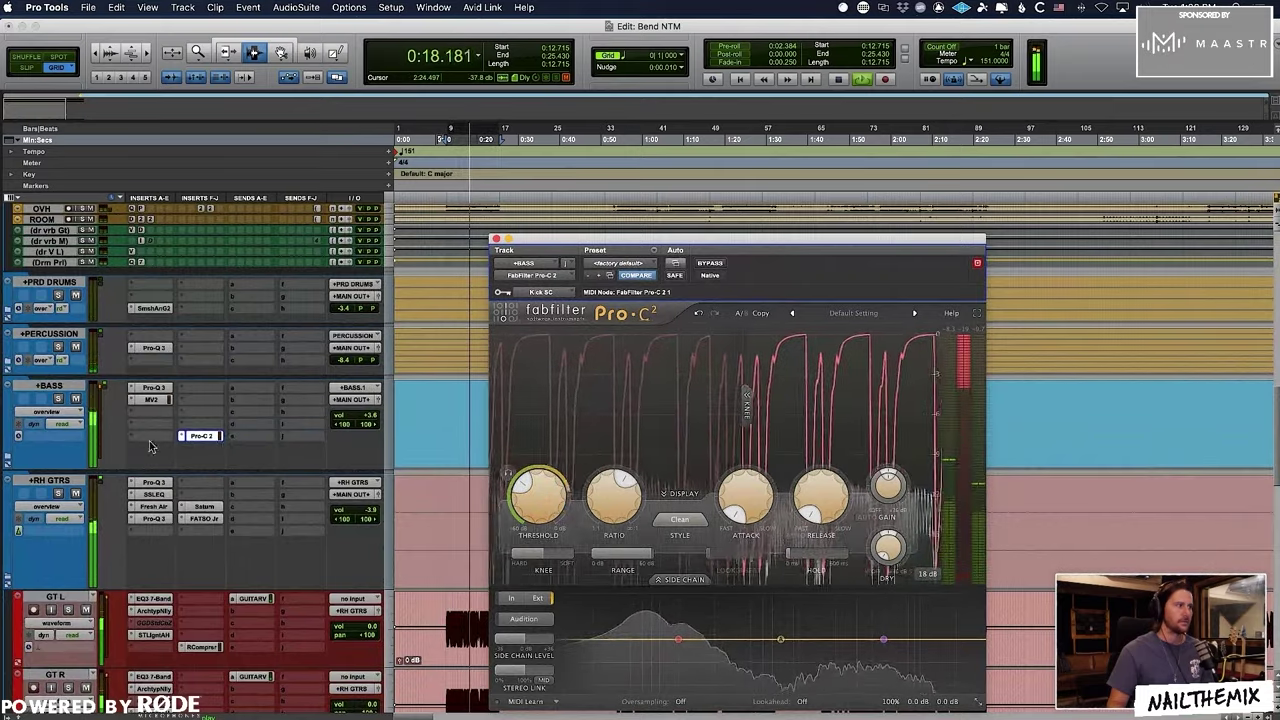
pyautogui.scroll(10, 55, 399)
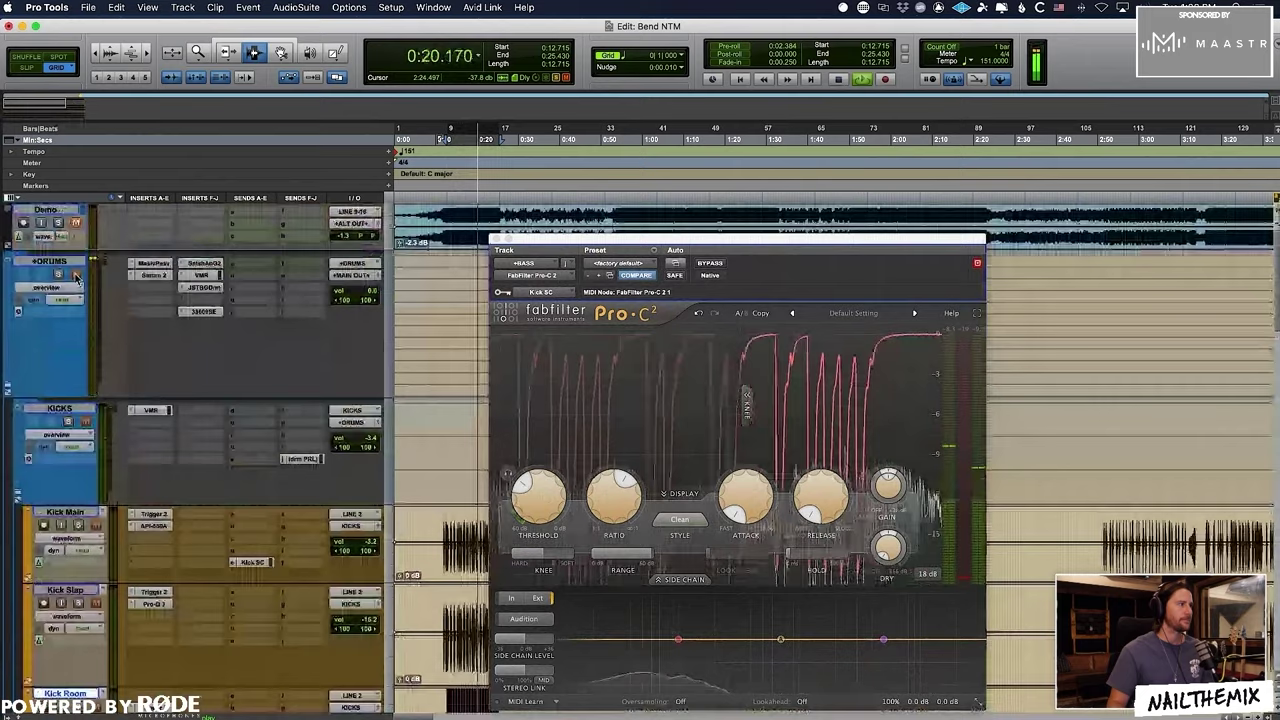
pyautogui.click(57, 274)
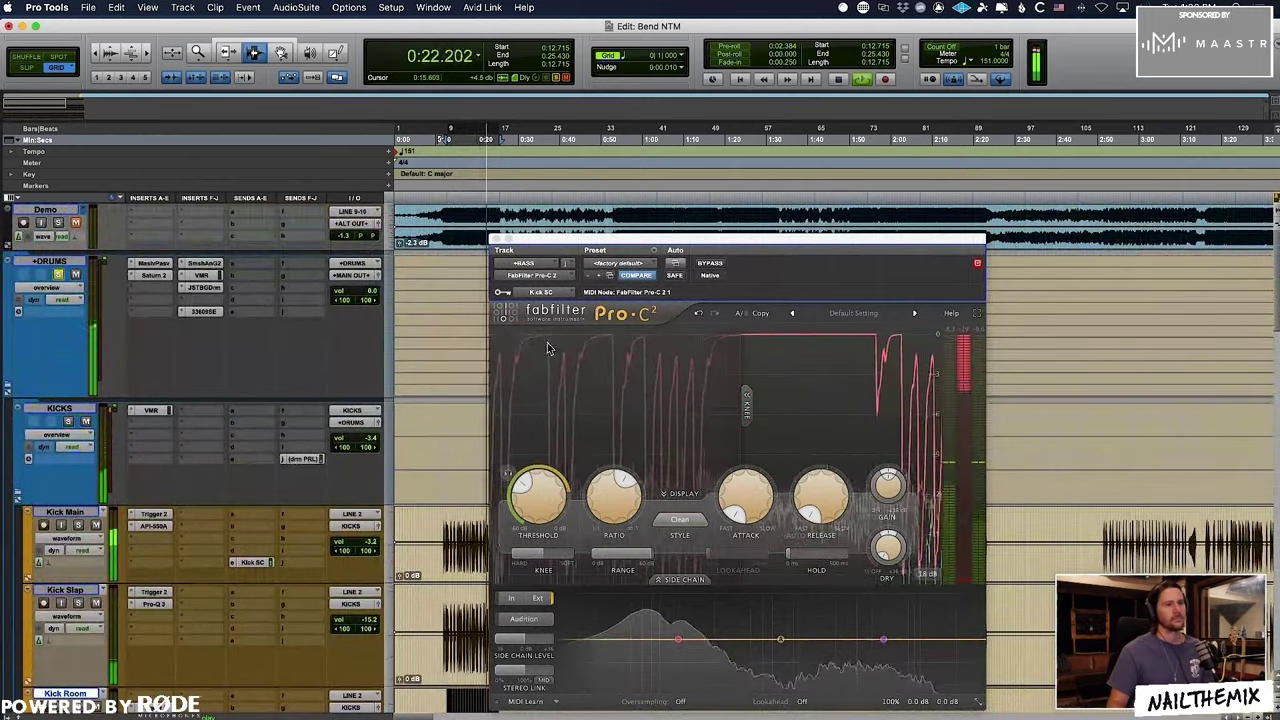
# Step: Set the +BASS compressor to the Punch style with a release of about 13.4 ms and raise its threshold
pyautogui.moveTo(735, 488)
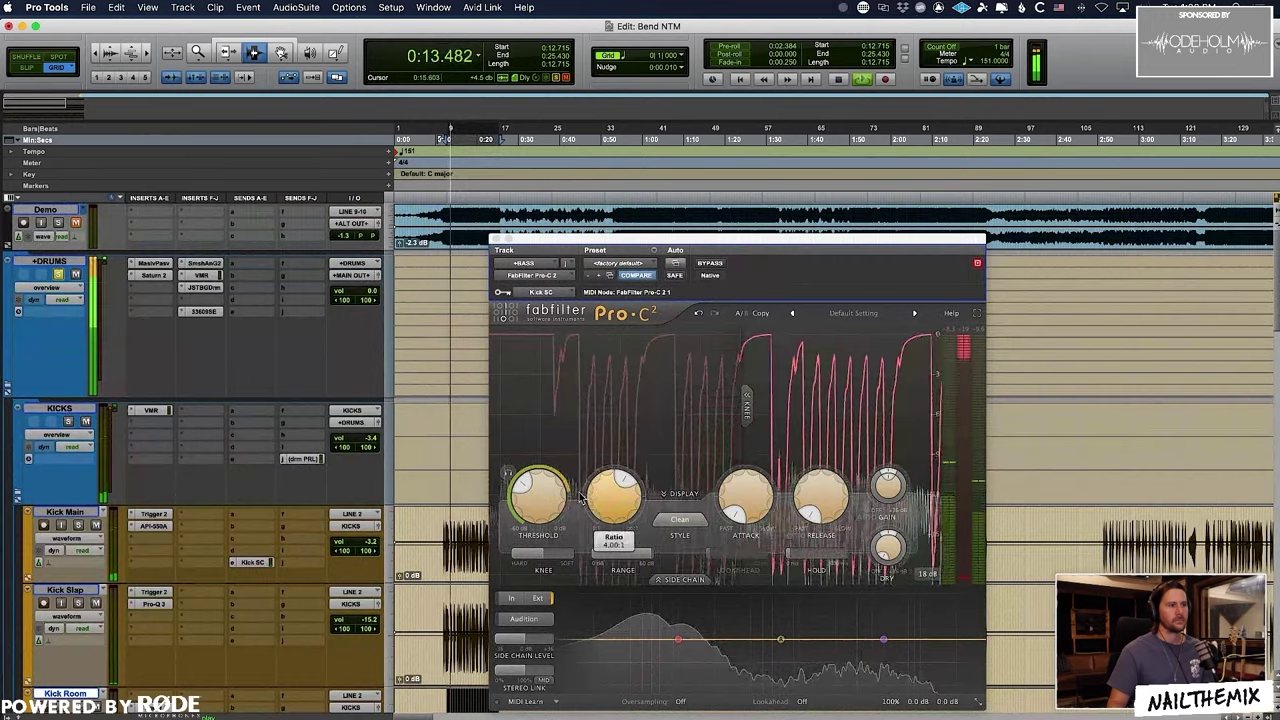
pyautogui.moveTo(610, 495)
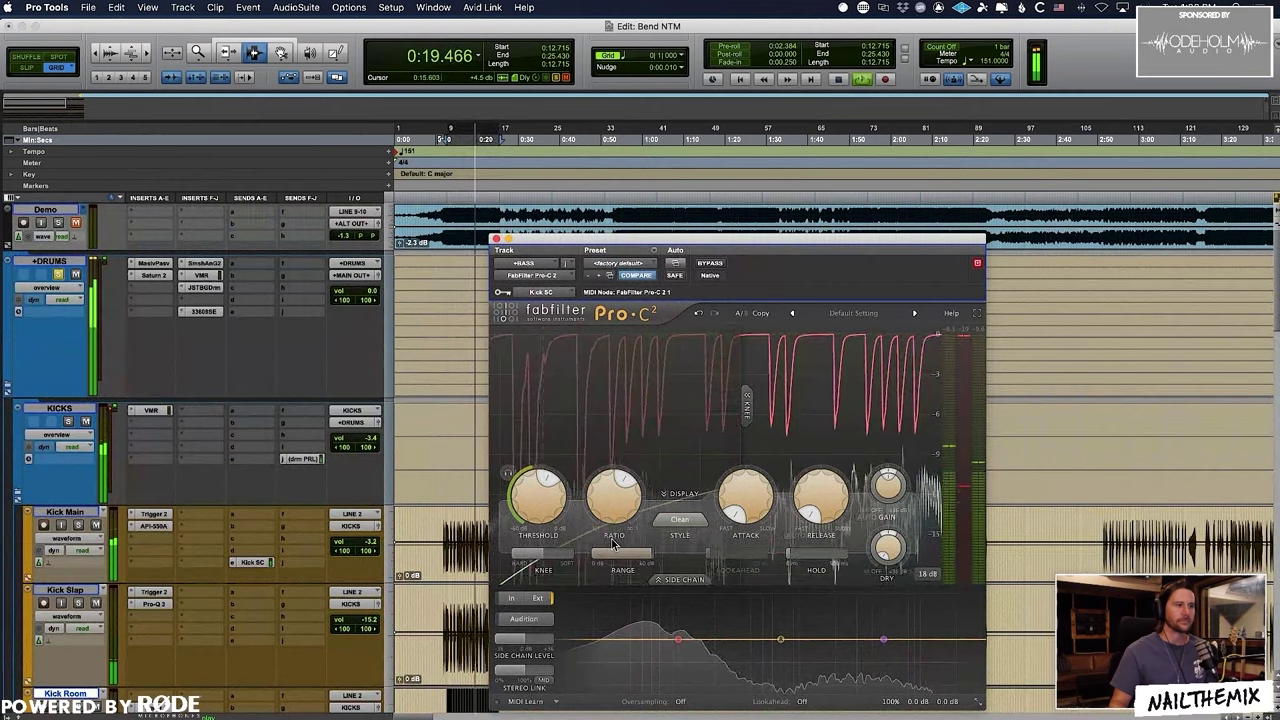
pyautogui.click(679, 520)
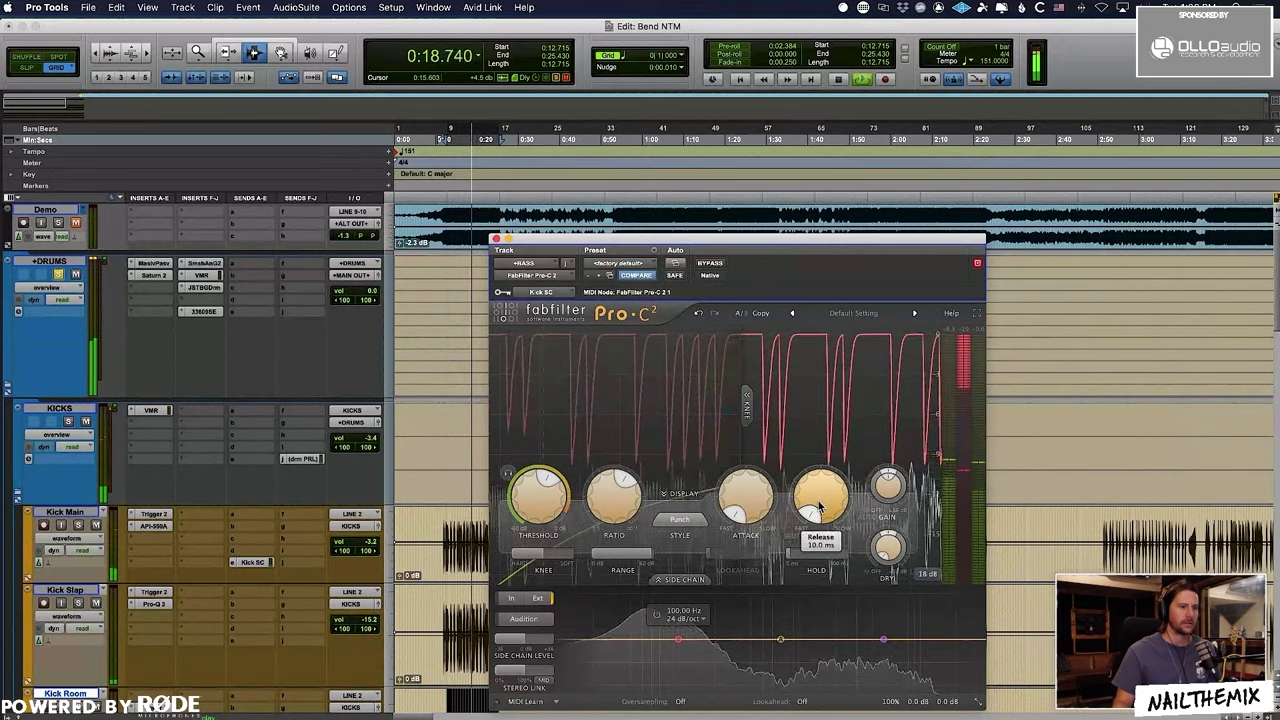
pyautogui.moveTo(818, 493); pyautogui.dragTo(806, 482)
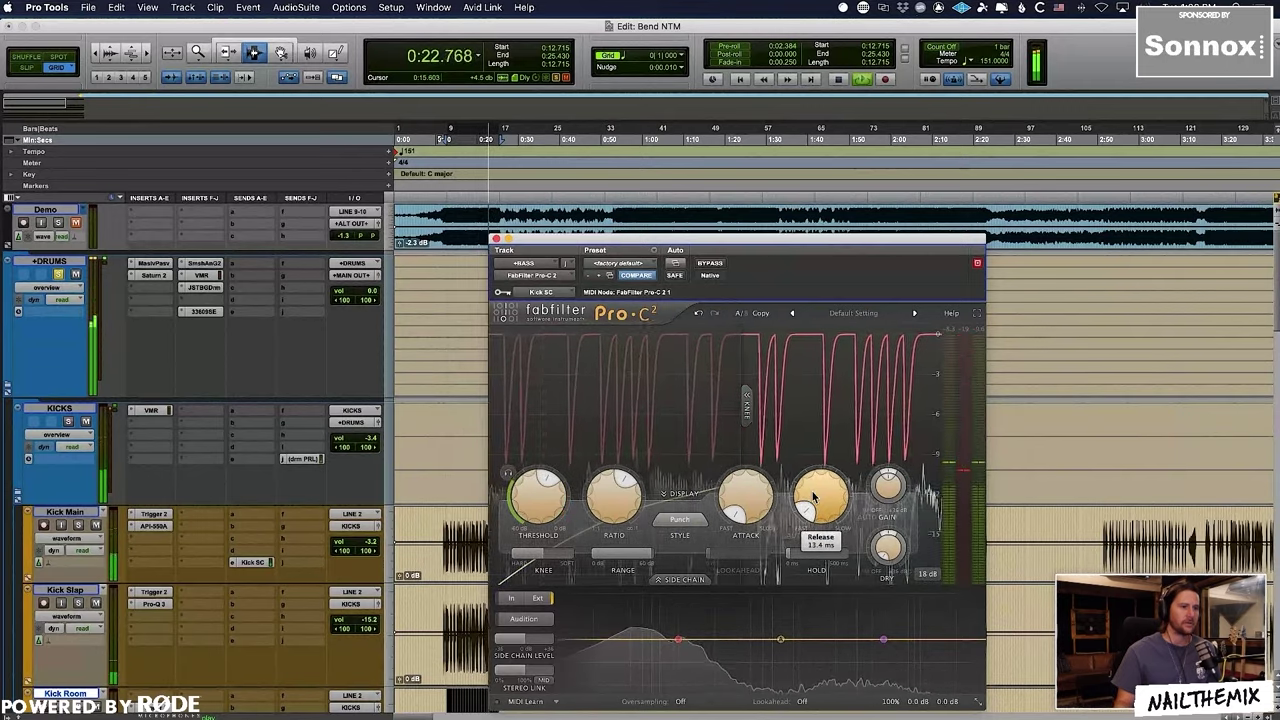
pyautogui.moveTo(520, 491); pyautogui.dragTo(526, 462)
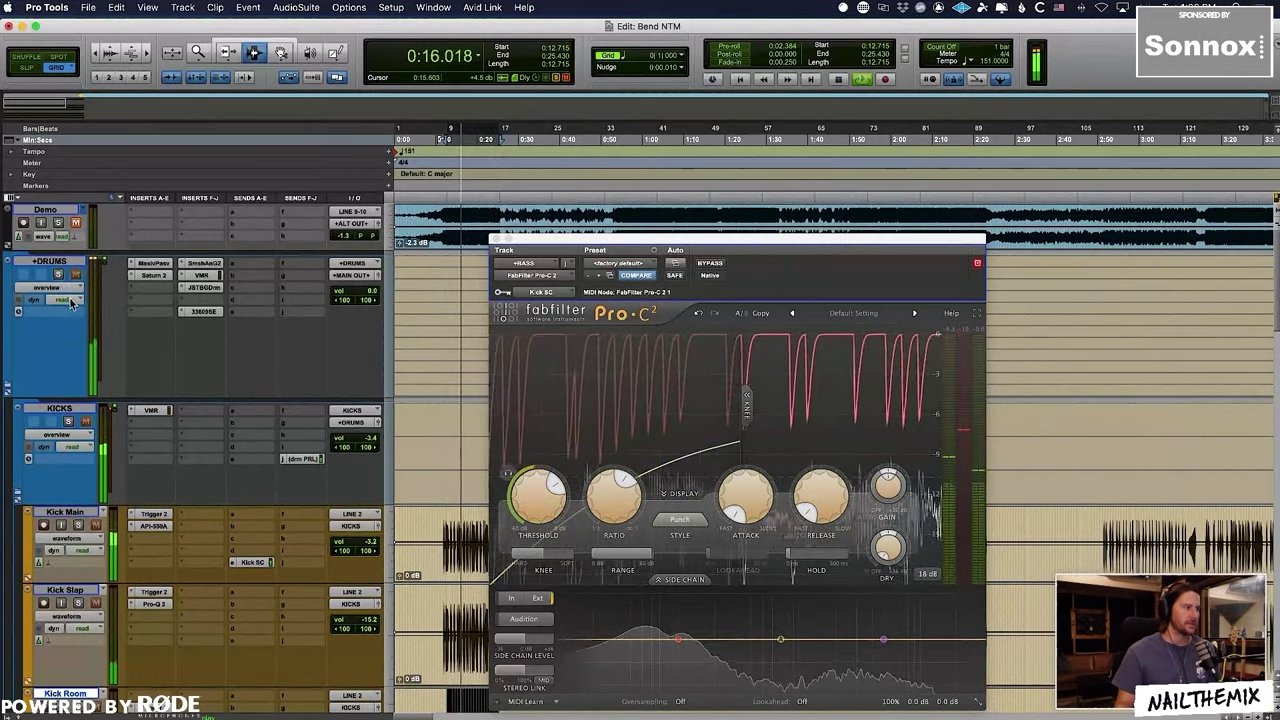
# Step: Raise the KICKS track's volume slightly with the +DRUMS solo off
pyautogui.scroll(-10, 62, 311)
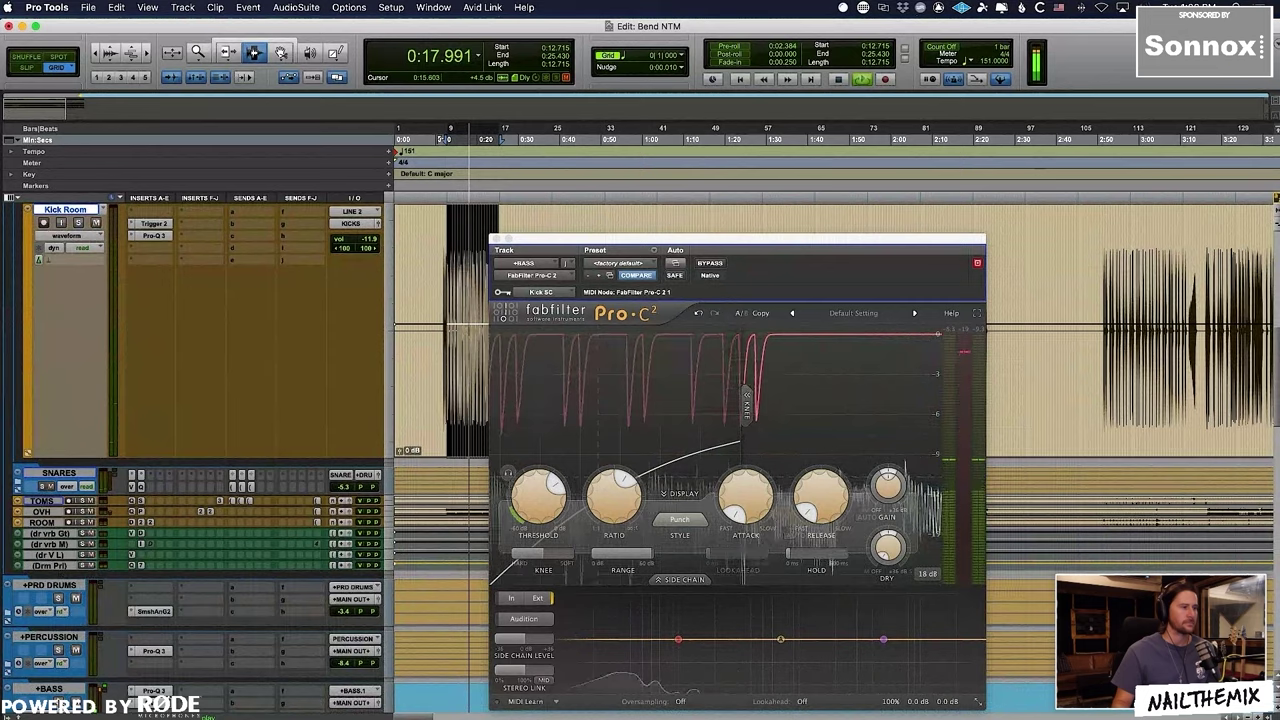
pyautogui.moveTo(600, 497)
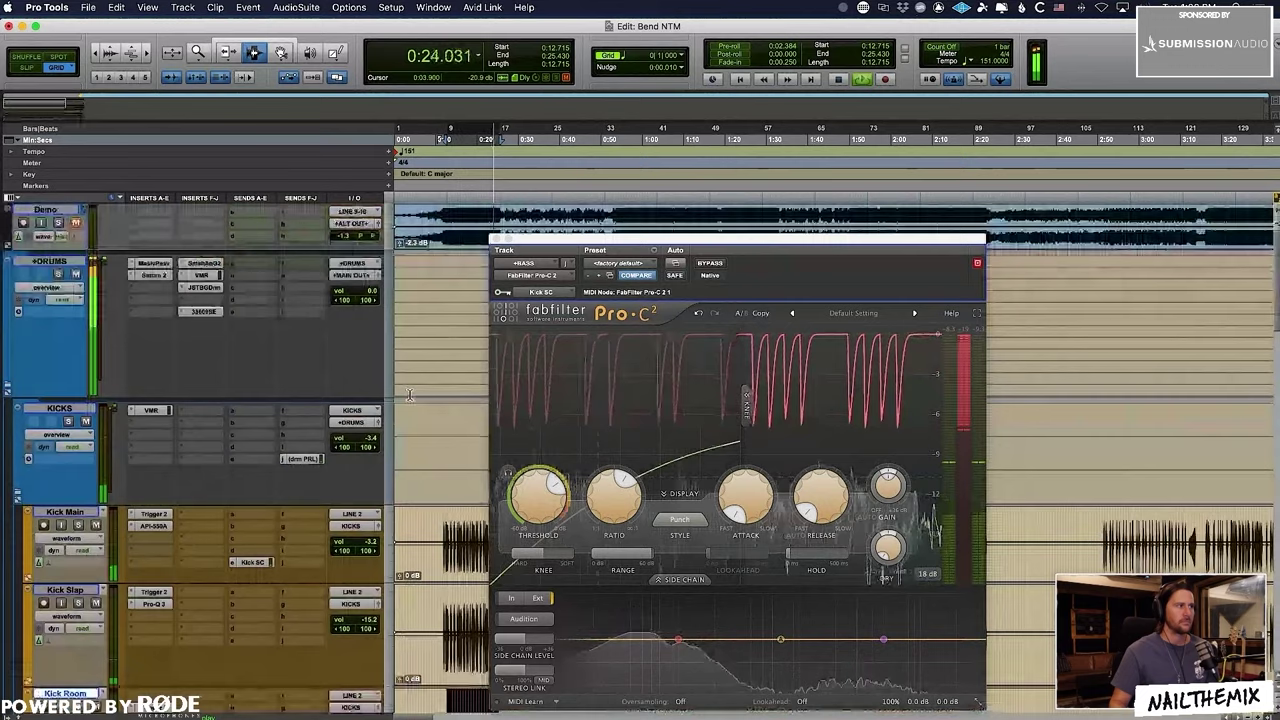
pyautogui.scroll(5, 430, 440)
pyautogui.moveTo(360, 438); pyautogui.dragTo(363, 431)
# Step: Set the +BASS track's volume to -0.7 dB
pyautogui.scroll(-5, 395, 438)
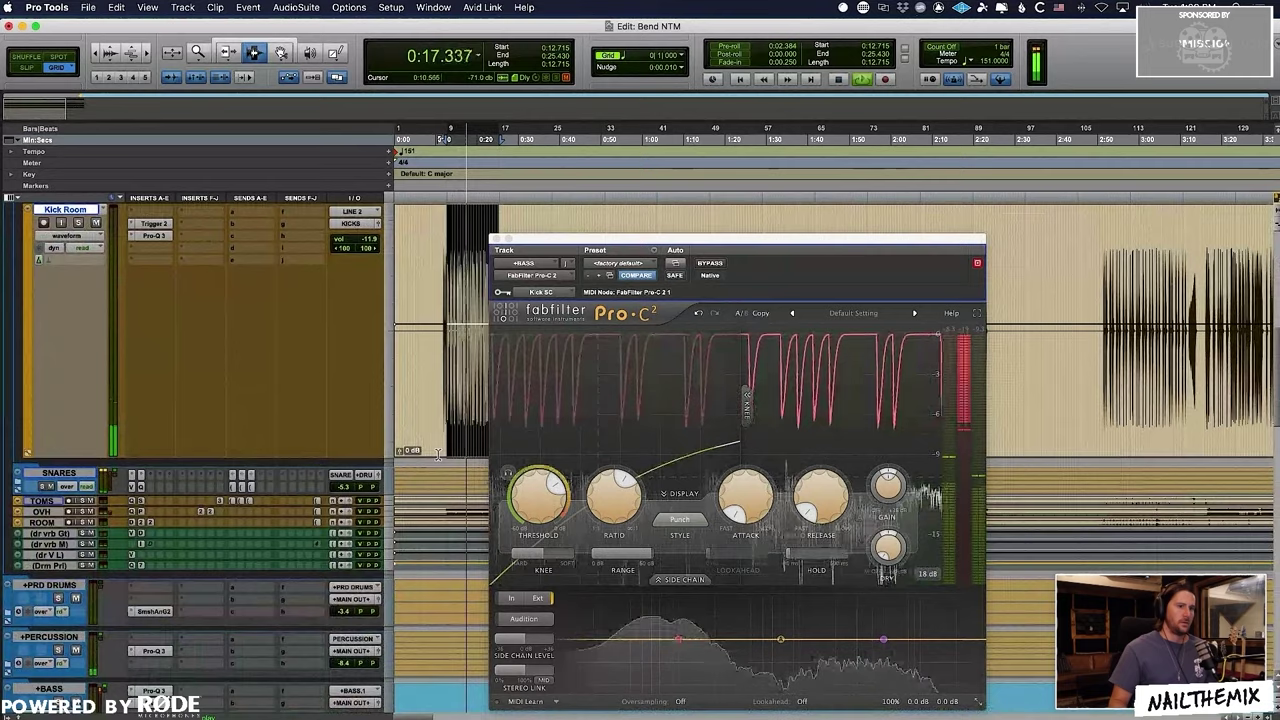
pyautogui.scroll(-5, 373, 400)
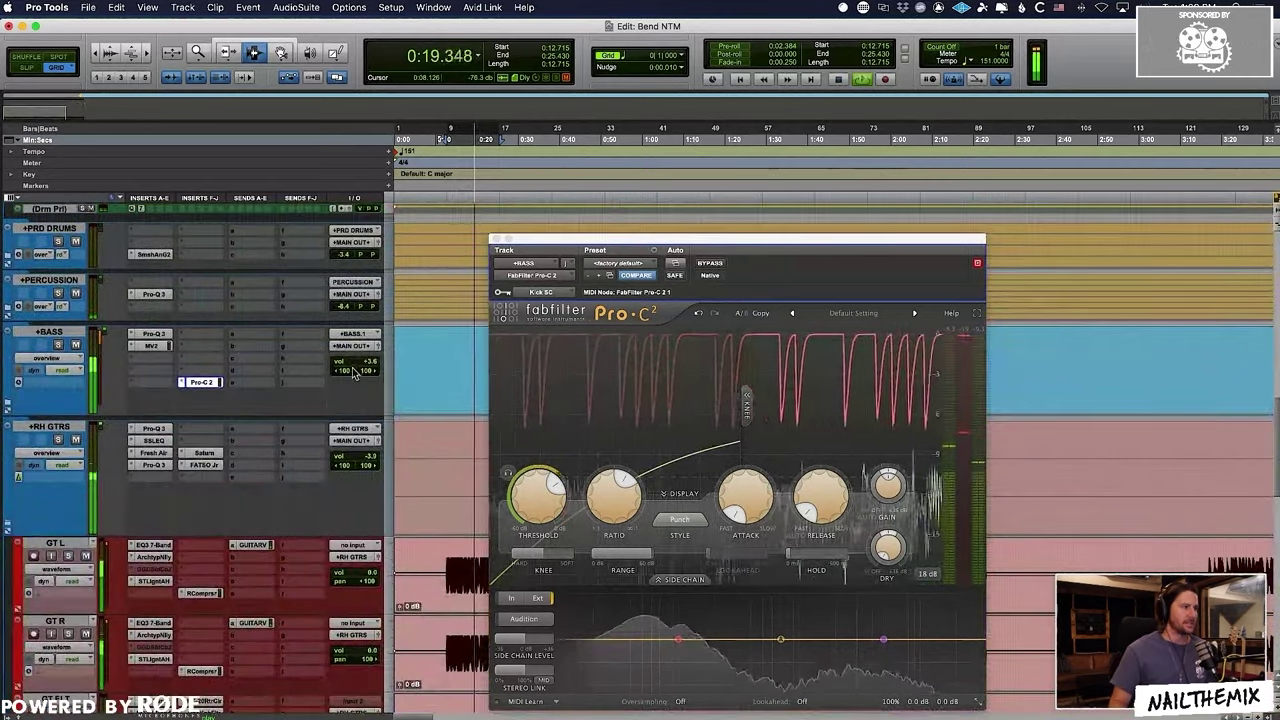
pyautogui.moveTo(357, 364); pyautogui.dragTo(360, 370)
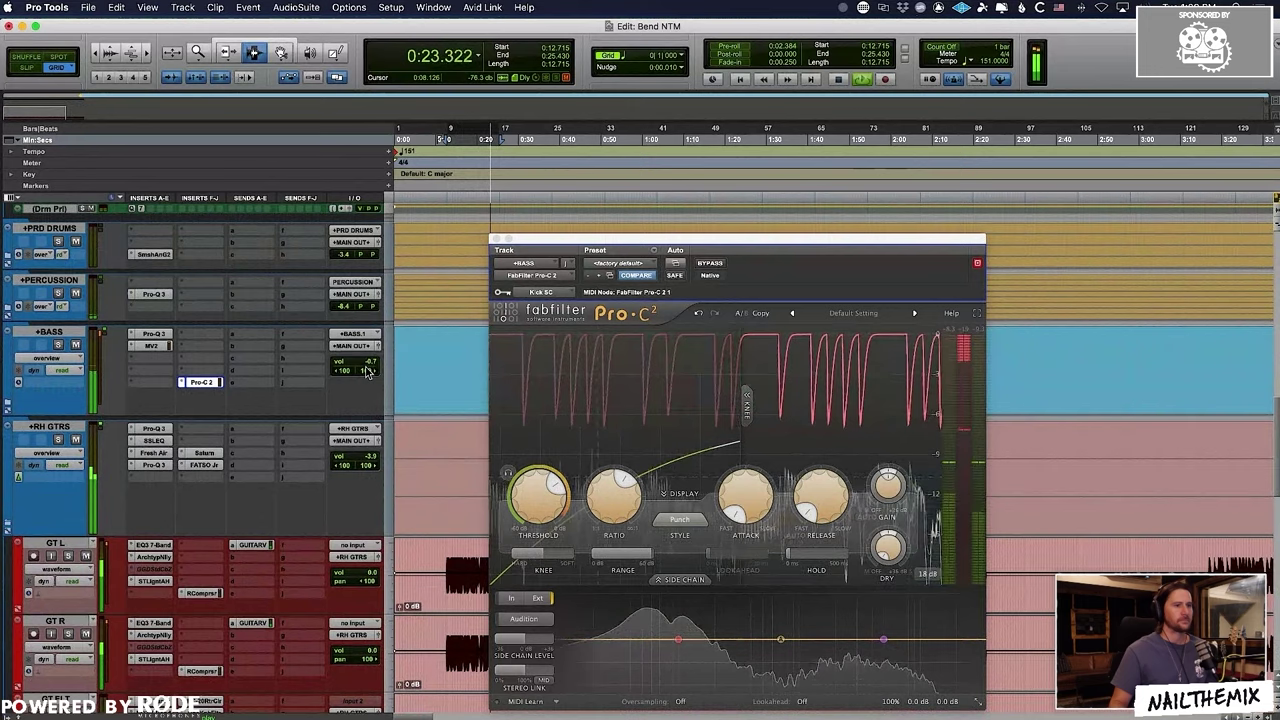
# Step: Insert FabFilter Pro-Q 3 on the KICKS track and play the loop beside the +BASS Pro-Q 3 to compare both spectra
pyautogui.press('space')
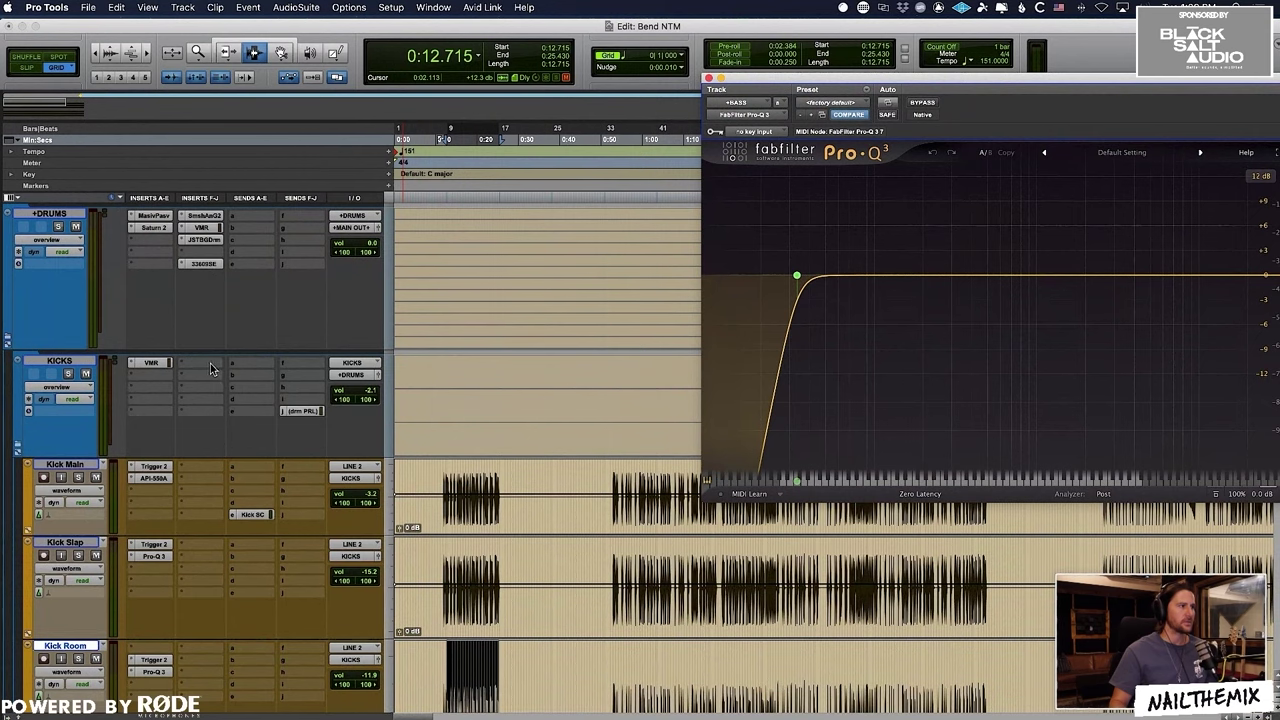
pyautogui.click(211, 364)
pyautogui.click(231, 340)
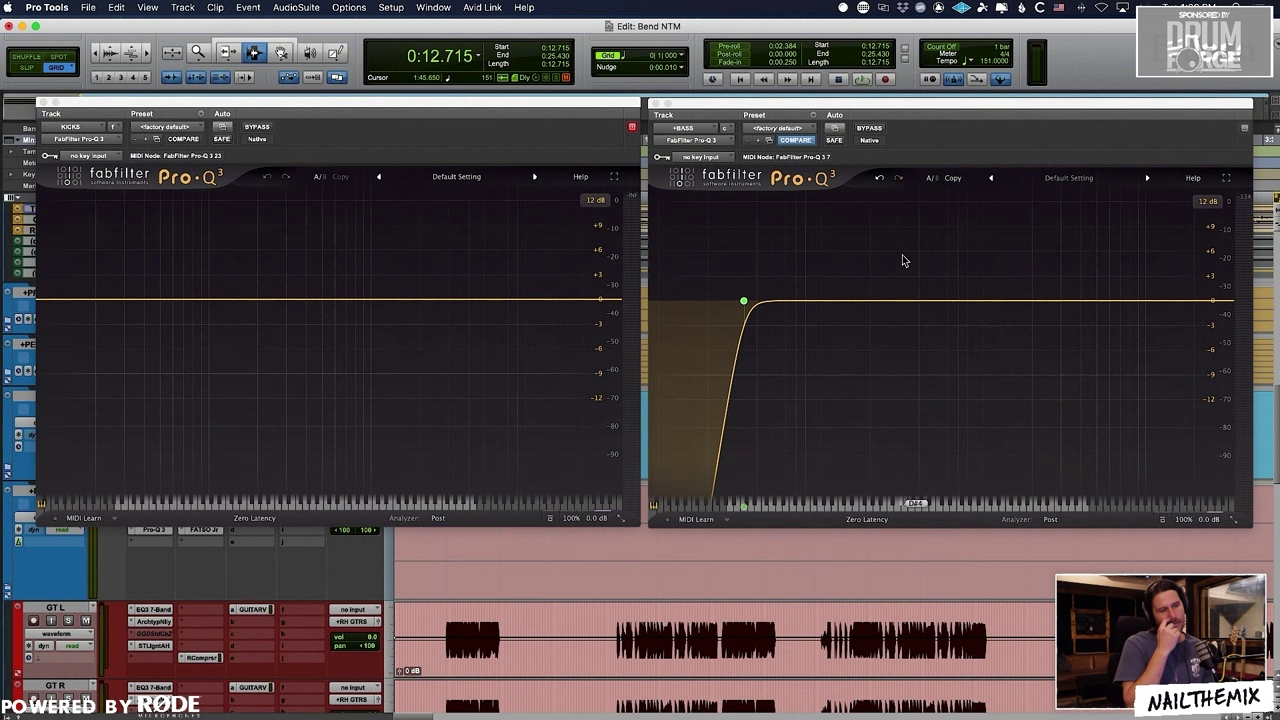
pyautogui.press('space')
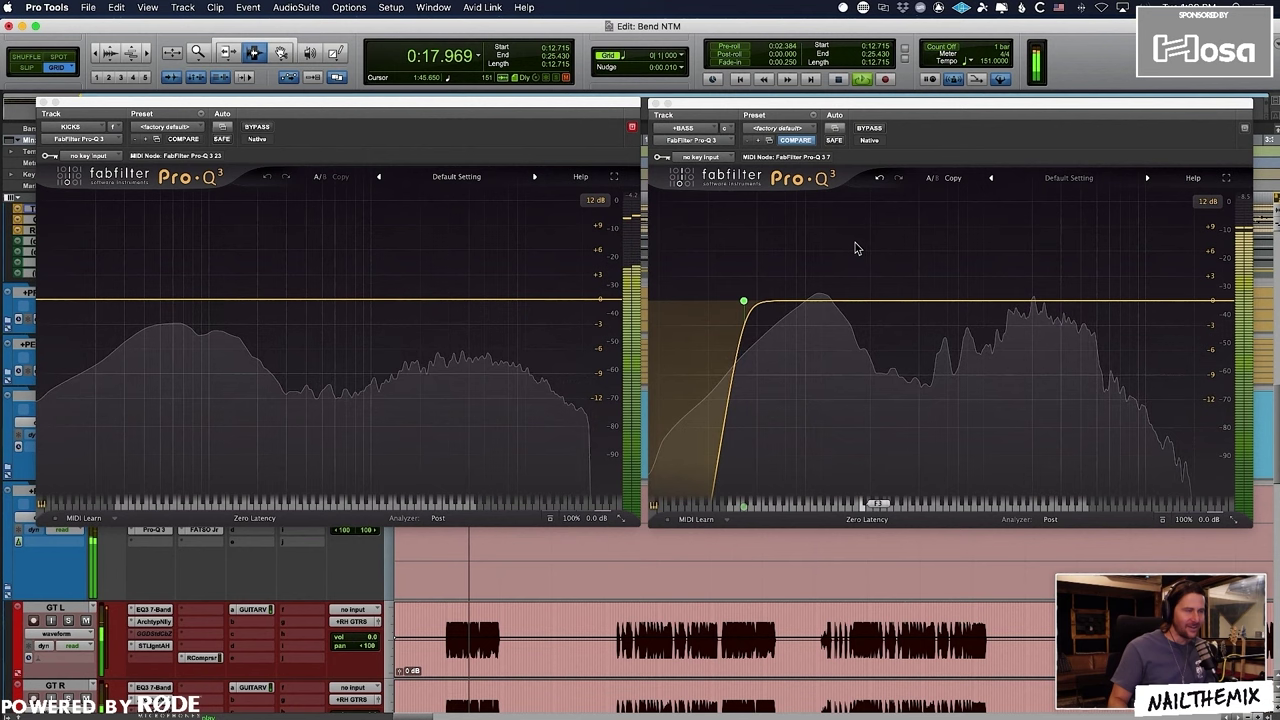
pyautogui.press('space')
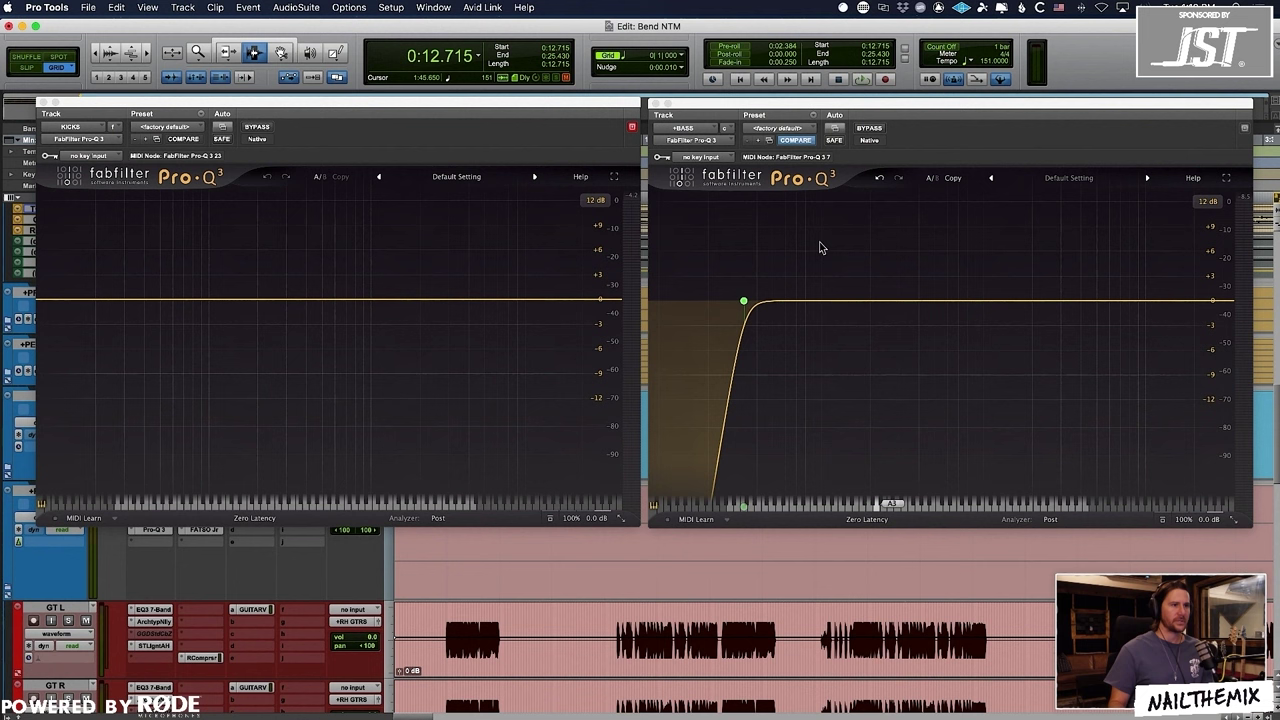
# Step: In the +BASS EQ, add a nearly flat bell at about 45.7 Hz, lower the low cut to about 30 Hz, and resume playback
pyautogui.click(783, 301)
pyautogui.moveTo(781, 305); pyautogui.dragTo(741, 308)
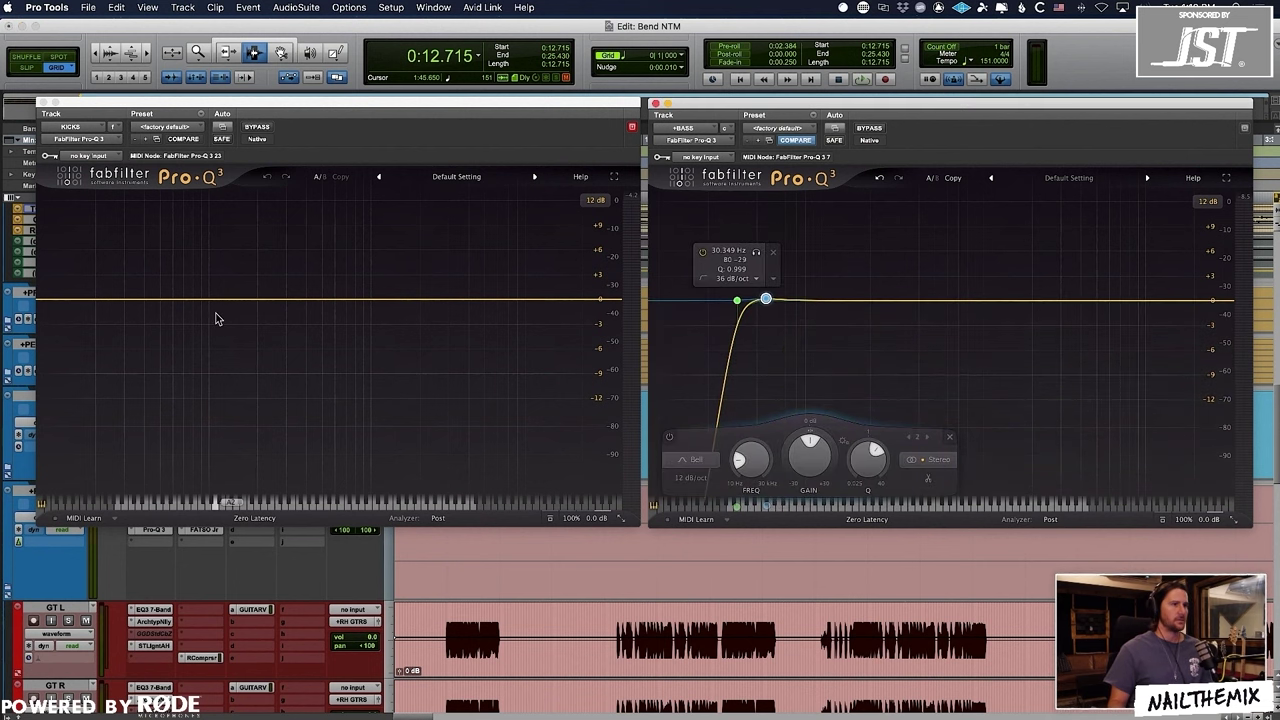
pyautogui.press('space')
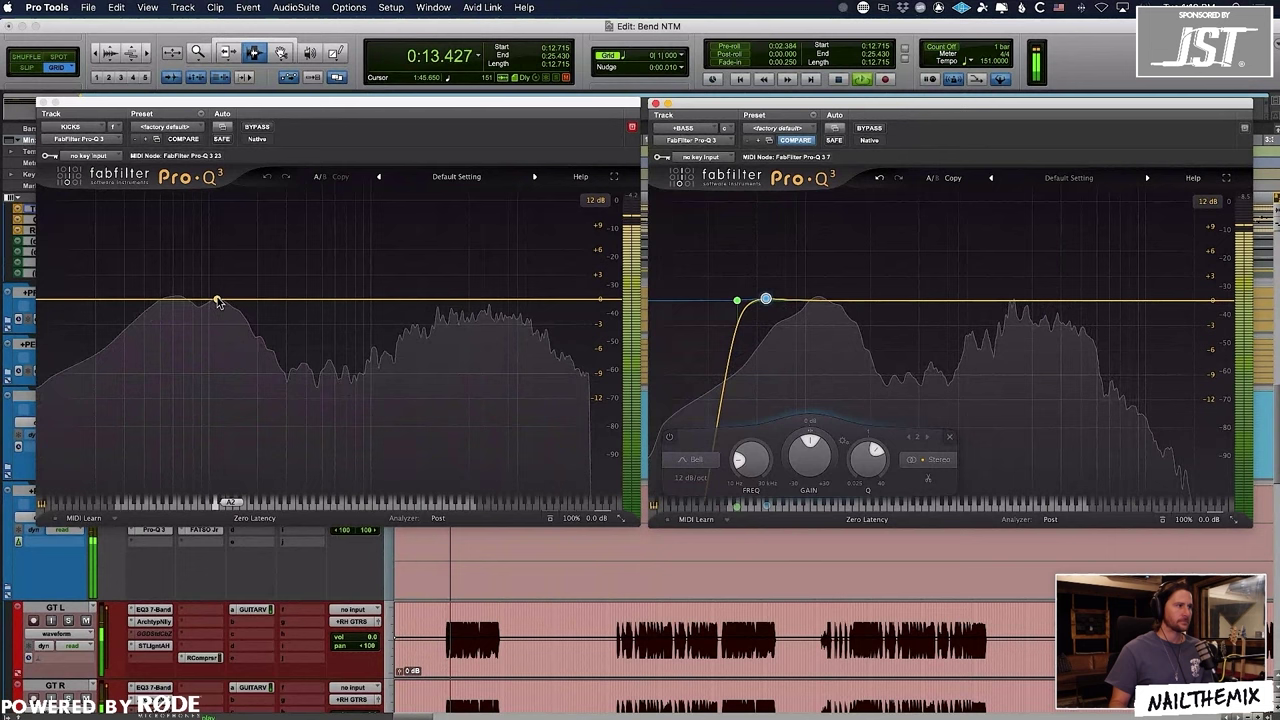
# Step: Mark the two low-end peaks in the KICKS EQ with nearly flat bells at about 61 Hz and 106 Hz
pyautogui.moveTo(835, 317)
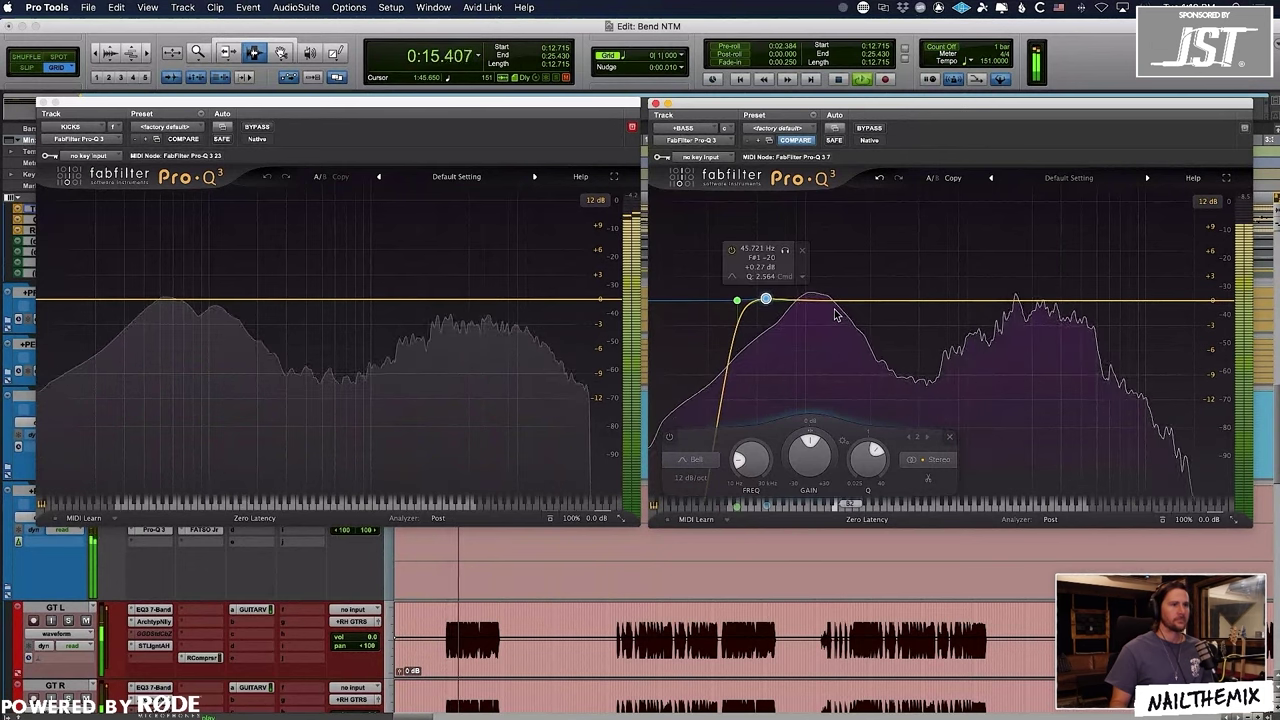
pyautogui.moveTo(818, 300); pyautogui.dragTo(818, 300)
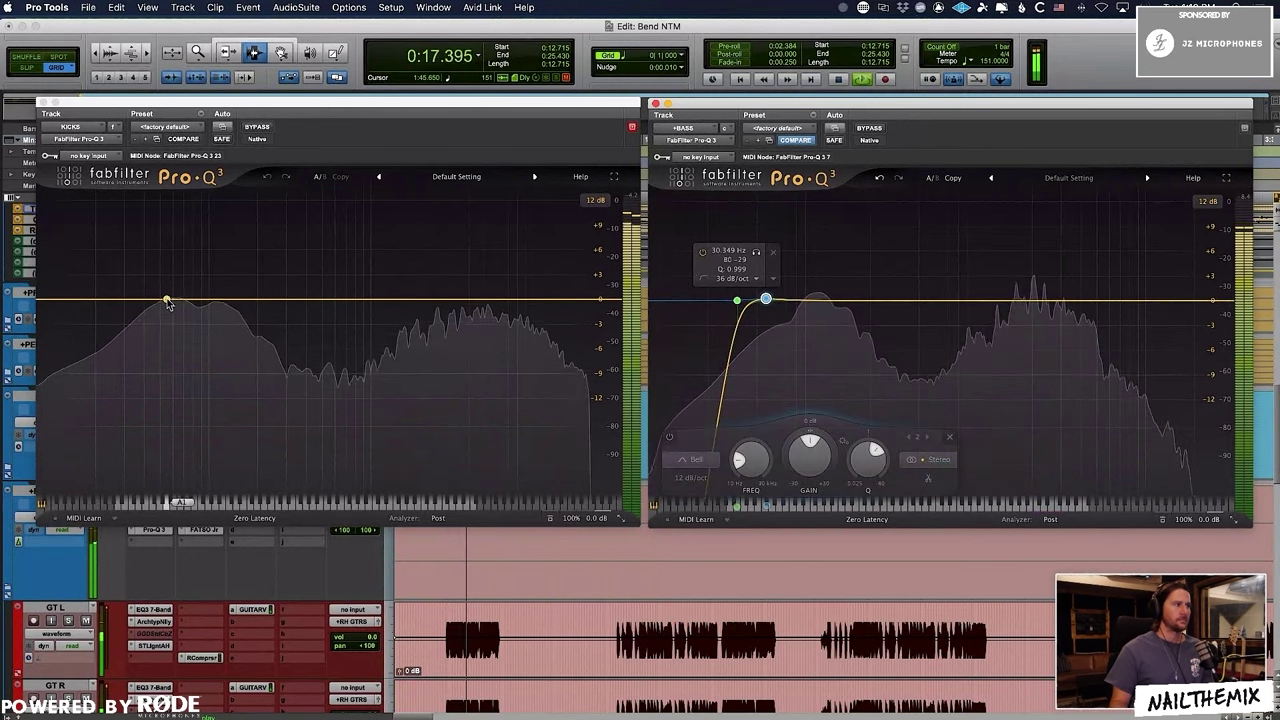
pyautogui.click(173, 300)
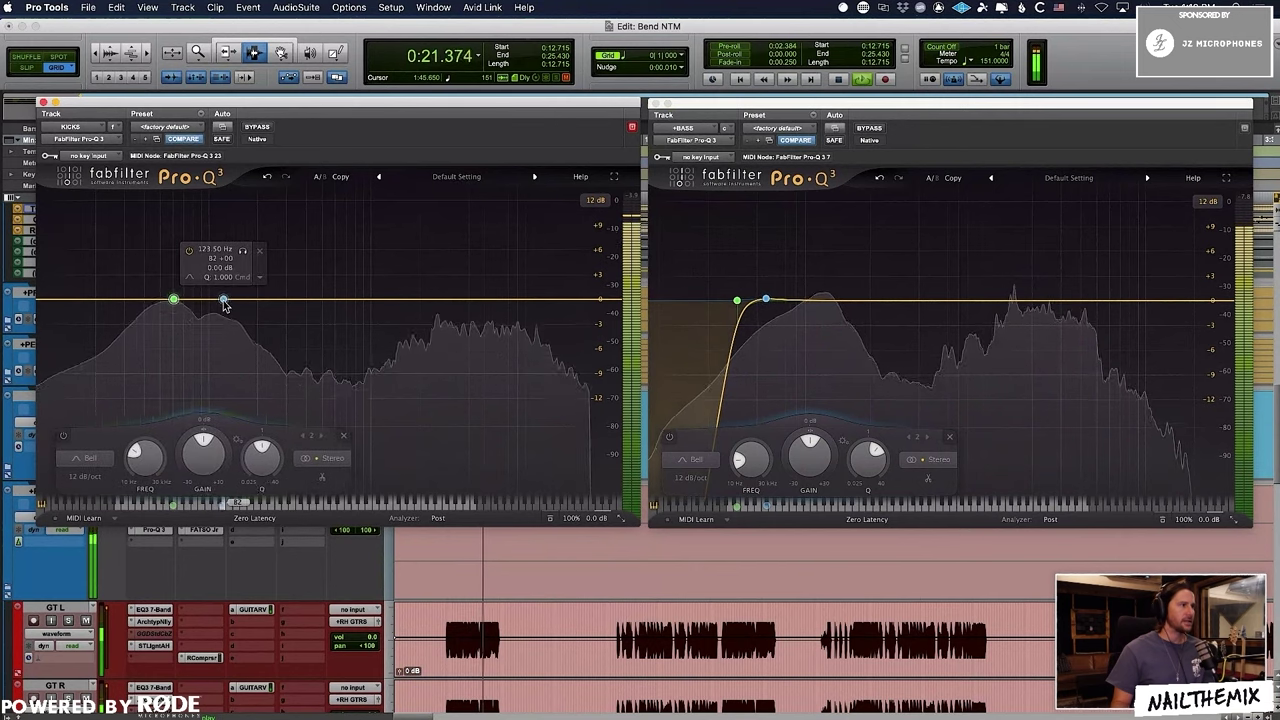
pyautogui.moveTo(224, 305); pyautogui.dragTo(213, 305)
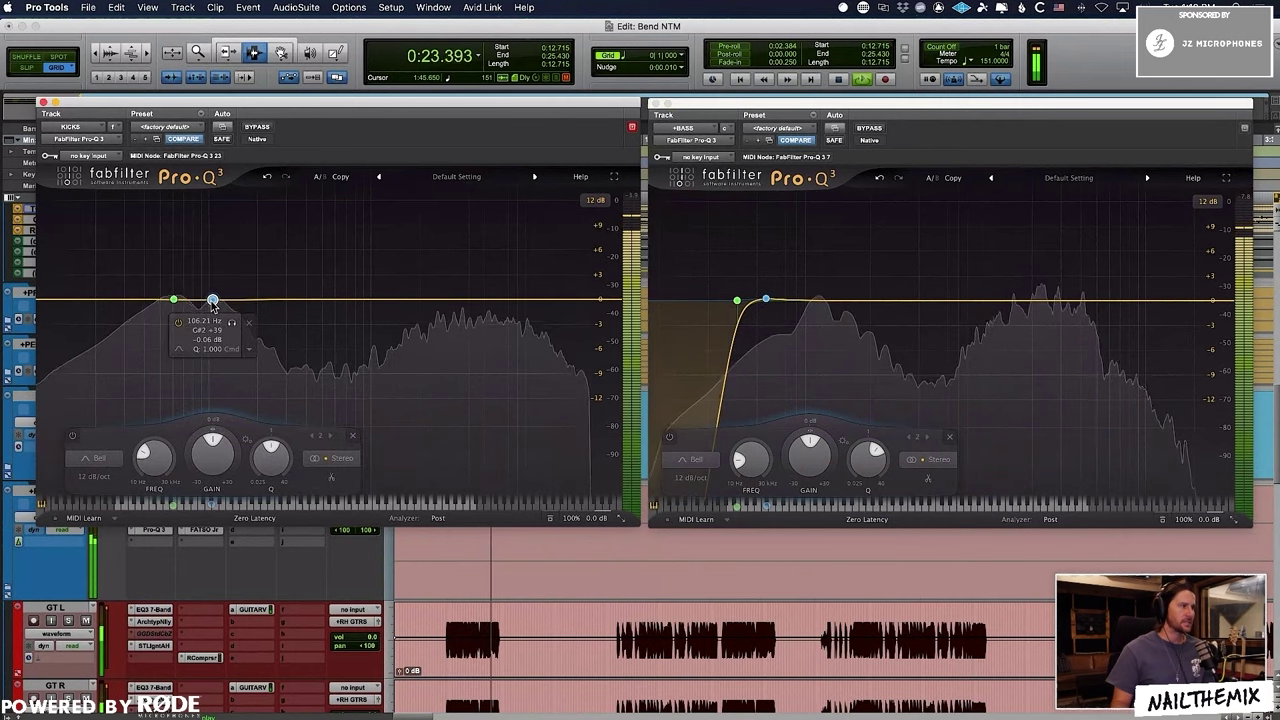
# Step: Add a nearly flat bell to the +BASS EQ at about 73 Hz
pyautogui.moveTo(768, 302)
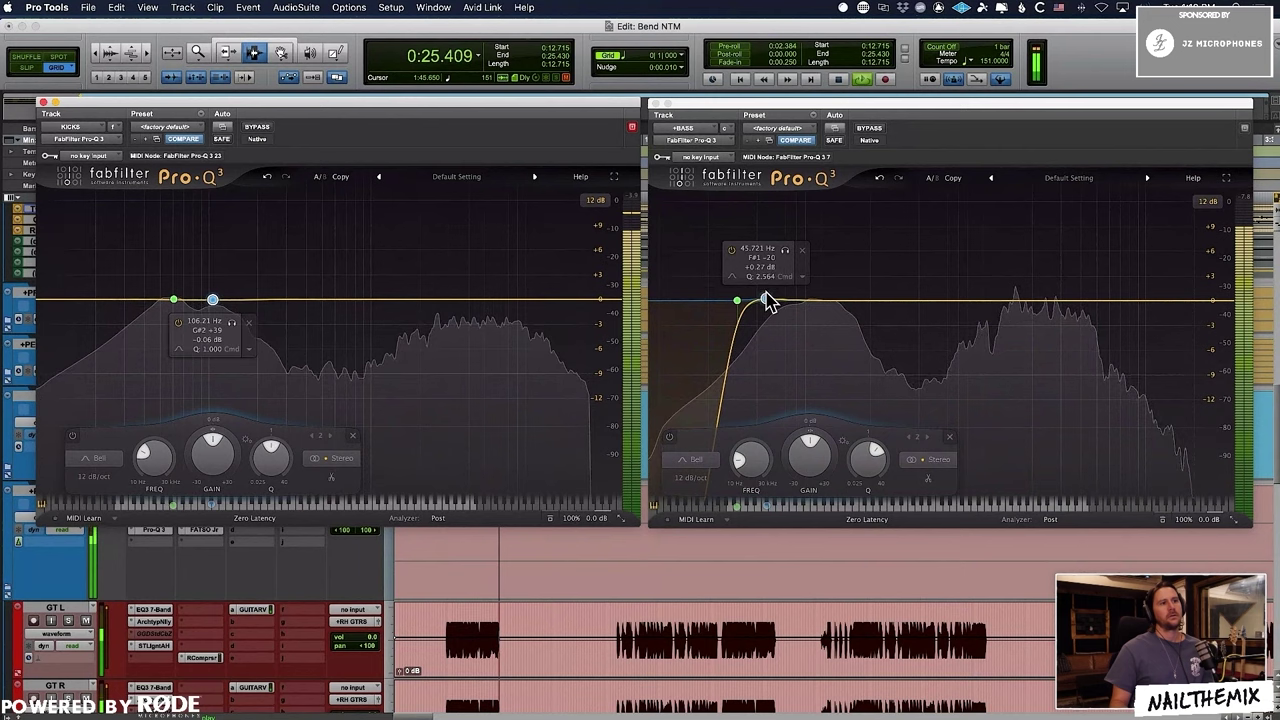
pyautogui.click(819, 302)
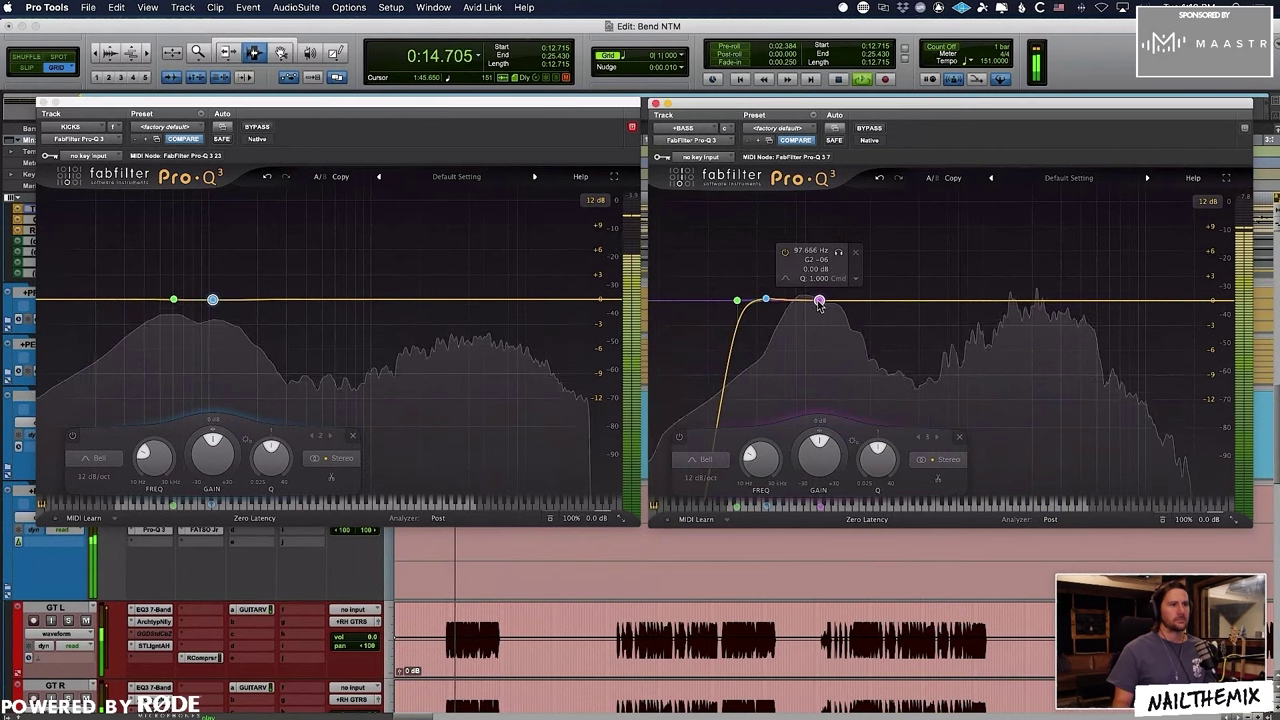
pyautogui.moveTo(819, 302); pyautogui.dragTo(801, 302)
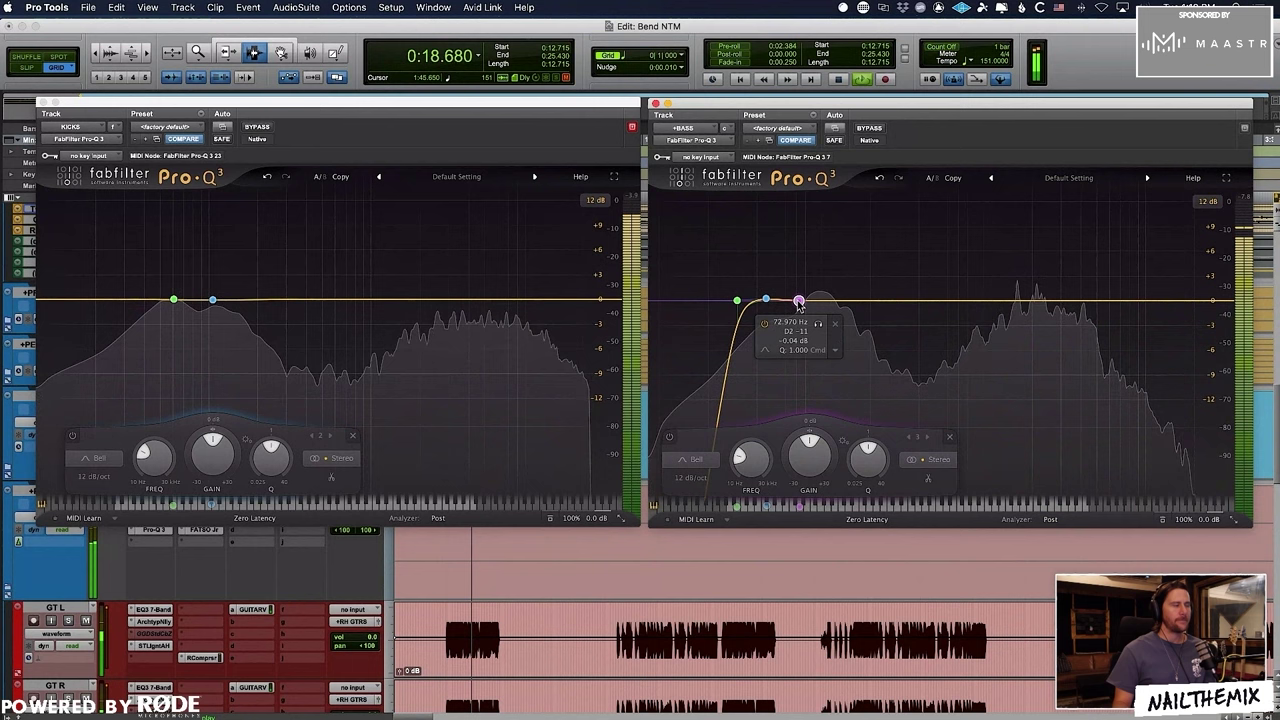
# Step: Turn the 73 Hz bell in the +BASS EQ into a narrower cut at about 108 Hz with a Q of 1.914
pyautogui.press('space')
pyautogui.moveTo(799, 302); pyautogui.dragTo(846, 335)
pyautogui.scroll(3, 816, 333)
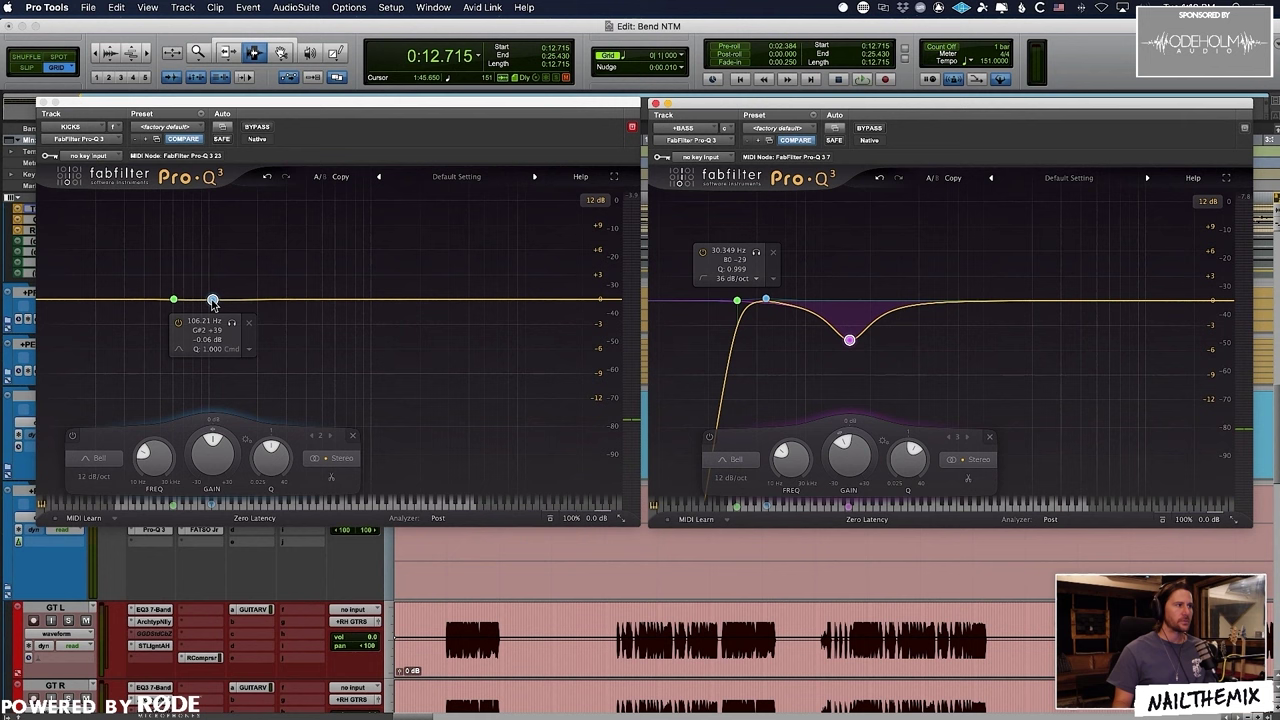
pyautogui.press('space')
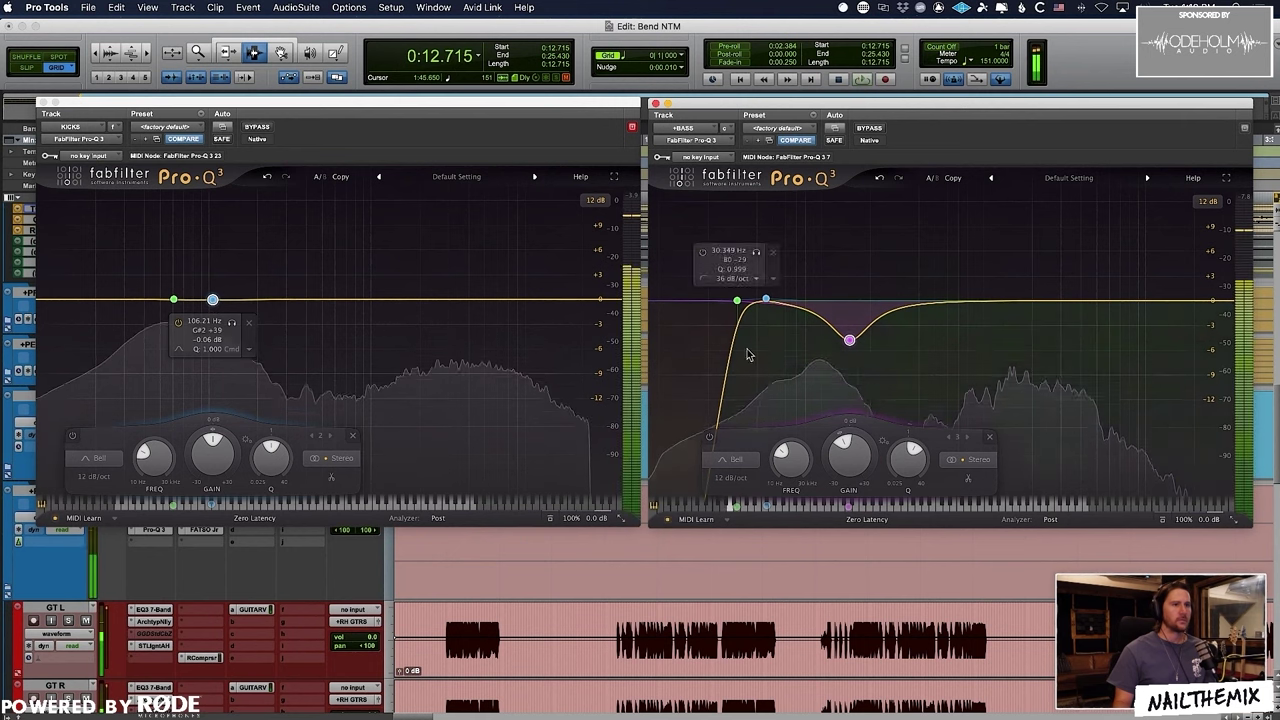
pyautogui.moveTo(849, 340); pyautogui.dragTo(827, 340)
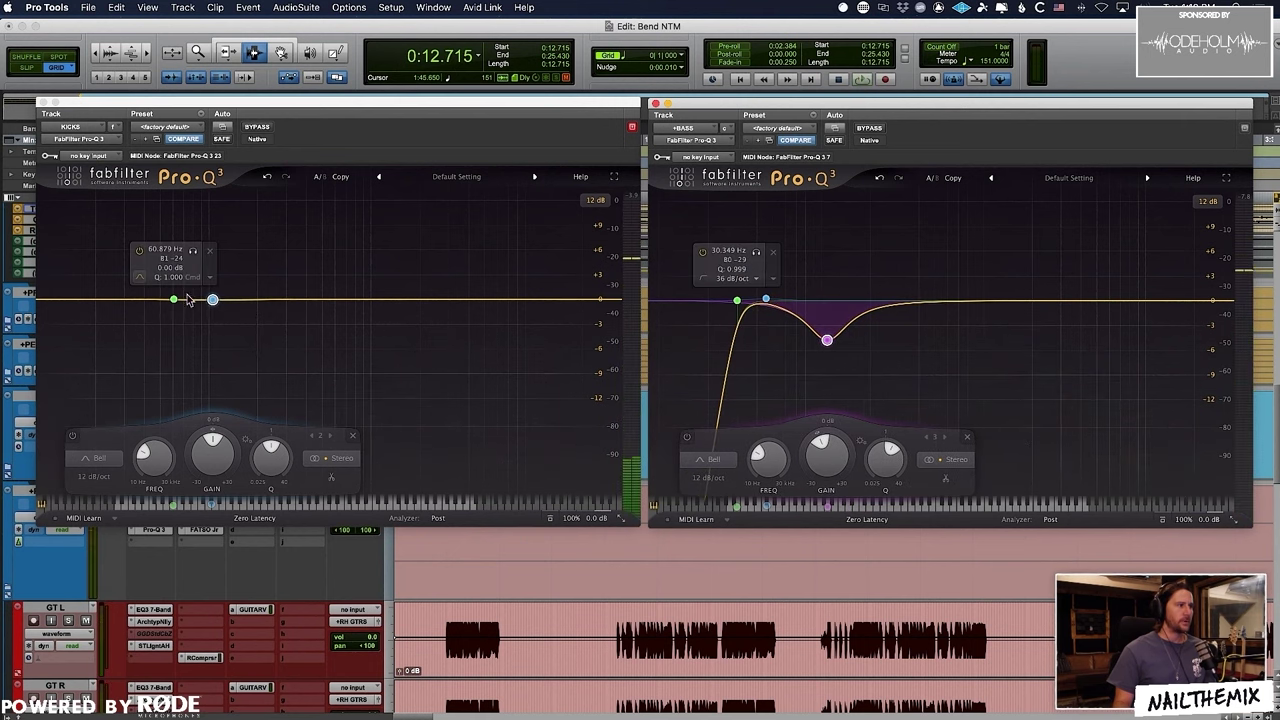
# Step: Try boosting the upper low-end bell in the KICKS EQ by 1.97 dB at about 115 Hz during playback
pyautogui.click(213, 300)
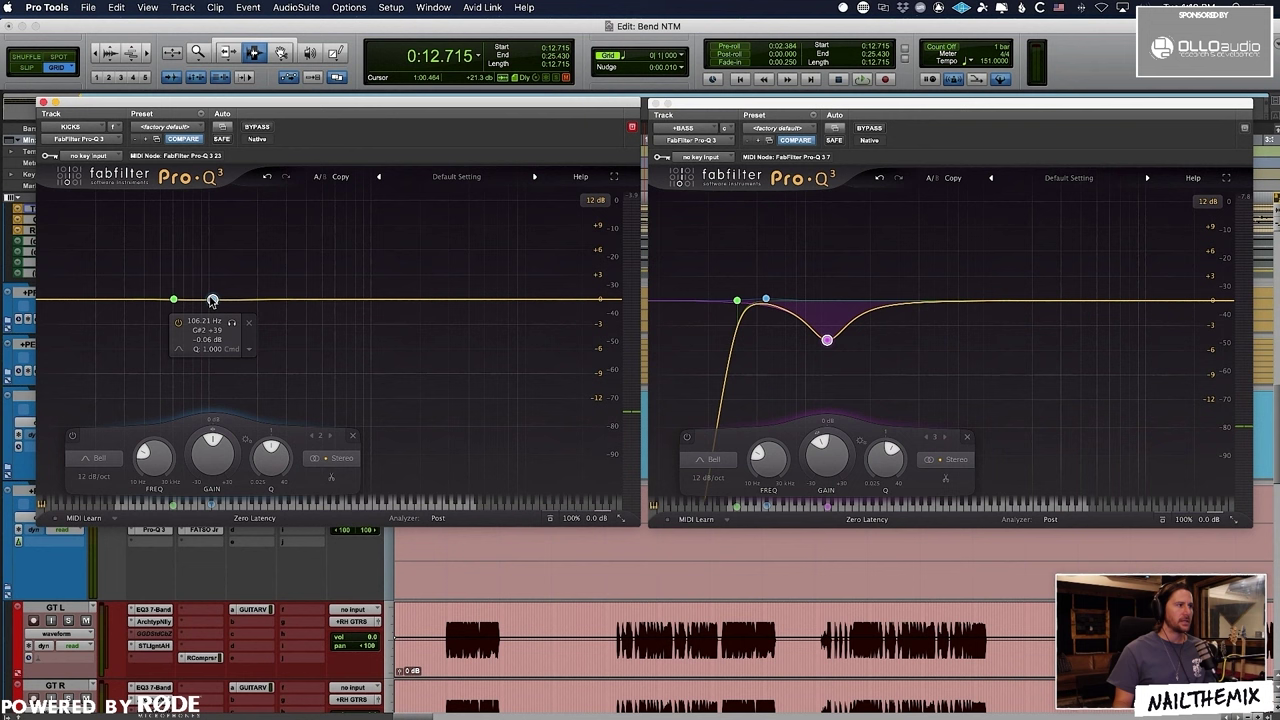
pyautogui.press('space')
pyautogui.moveTo(213, 299); pyautogui.dragTo(218, 284)
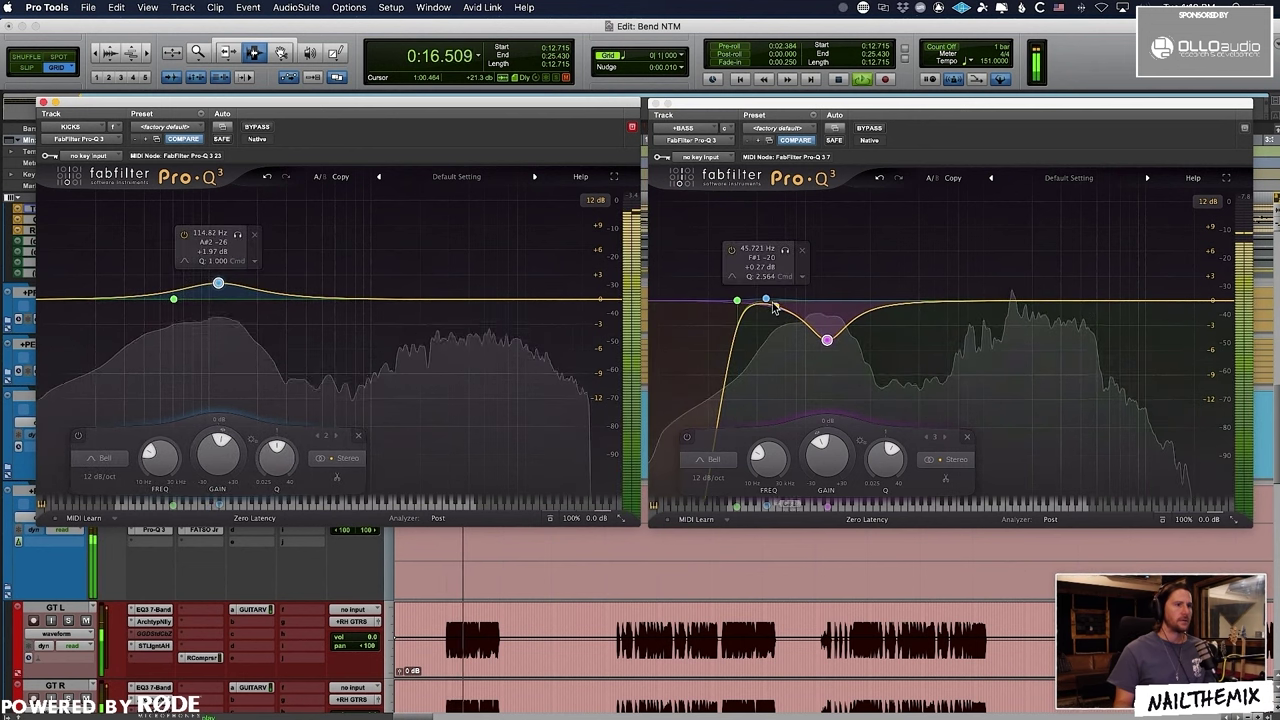
# Step: In the +BASS EQ, lower the low cut to about 24 Hz and boost the low bell 2.06 dB at 42.4 Hz with Q 0.951
pyautogui.click(738, 308)
pyautogui.moveTo(766, 299); pyautogui.dragTo(762, 278)
pyautogui.moveTo(849, 486); pyautogui.dragTo(848, 491)
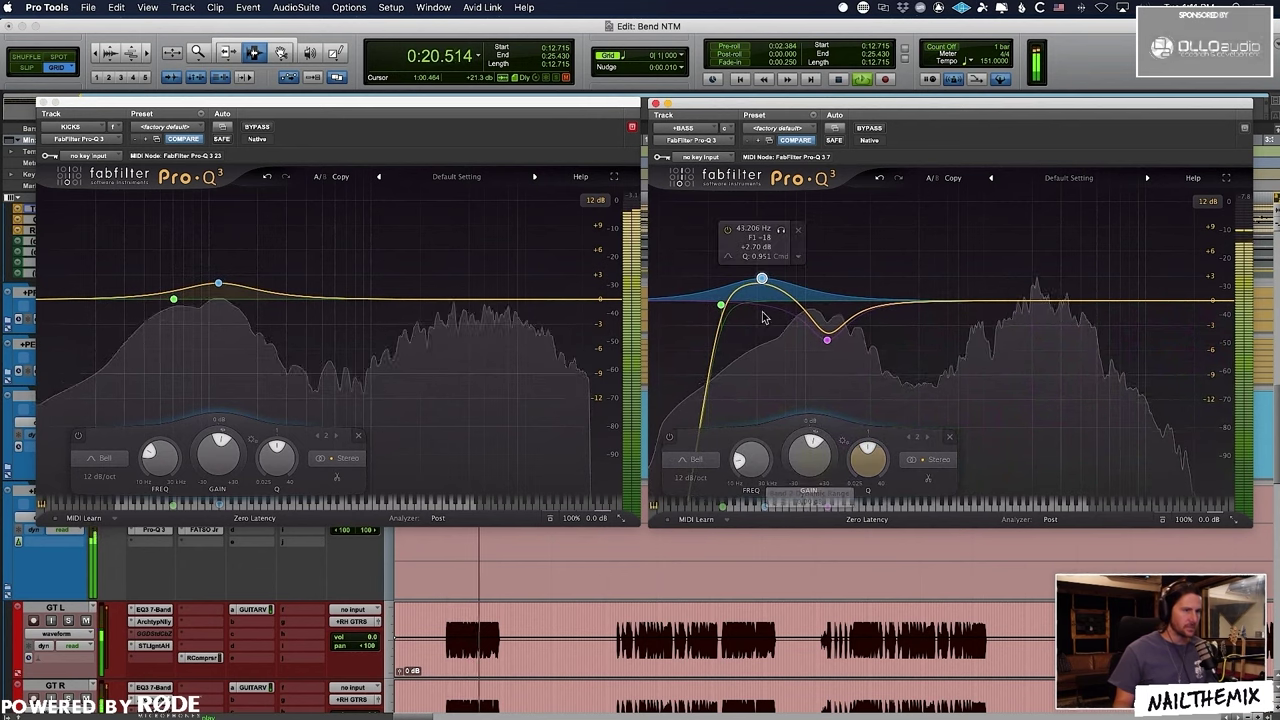
pyautogui.moveTo(762, 279); pyautogui.dragTo(761, 285)
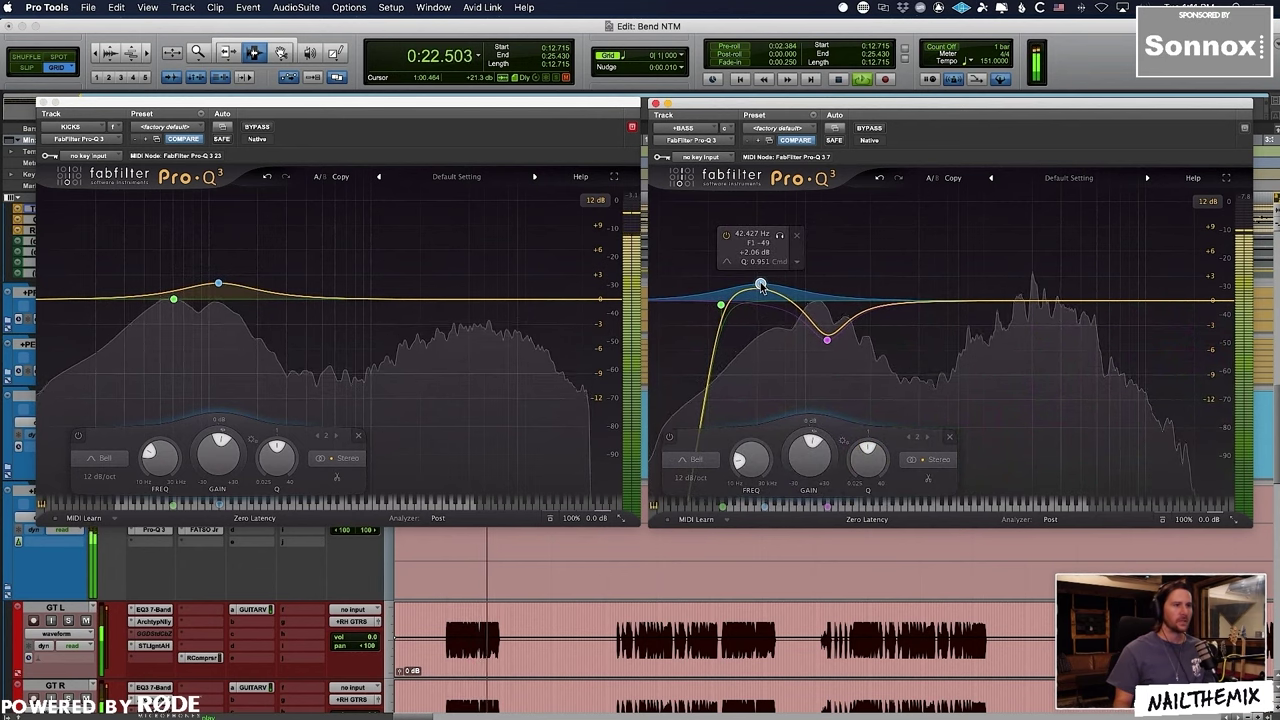
# Step: Audition the loop, flatten the bell bands of the KICKS and +BASS EQs to about 0 dB, and restart playback
pyautogui.press('space')
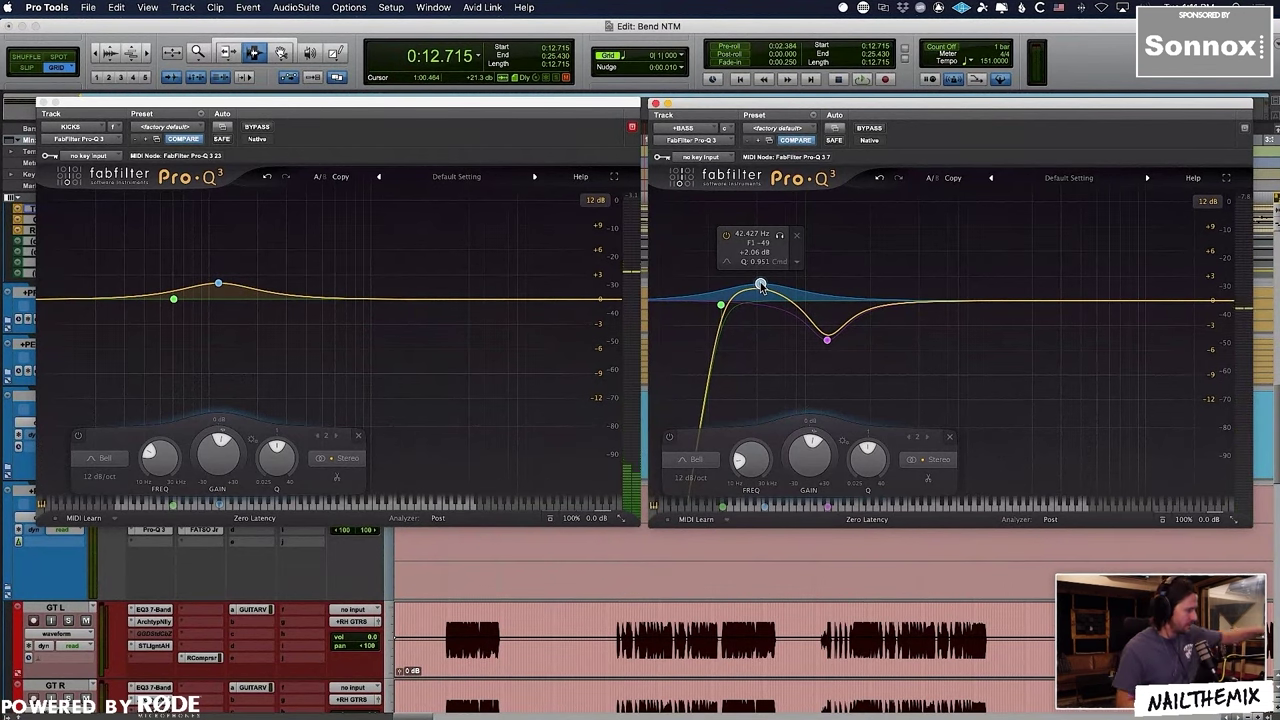
pyautogui.press('space')
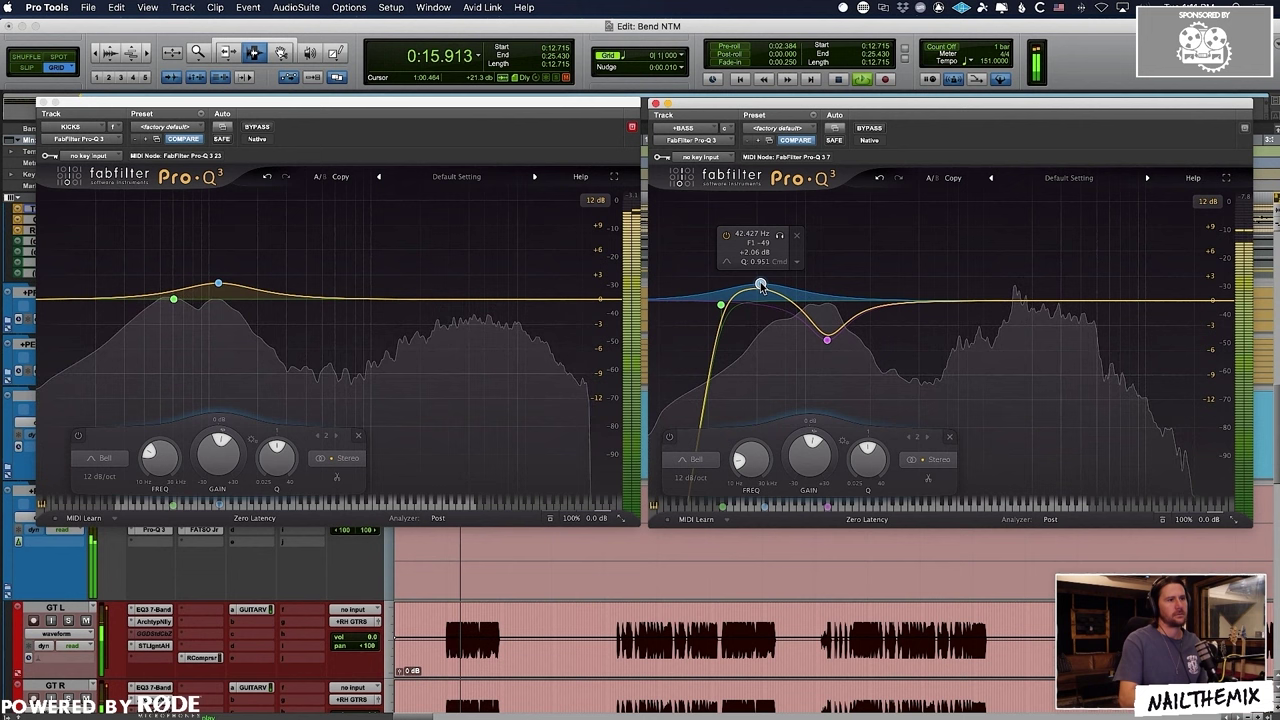
pyautogui.press('space')
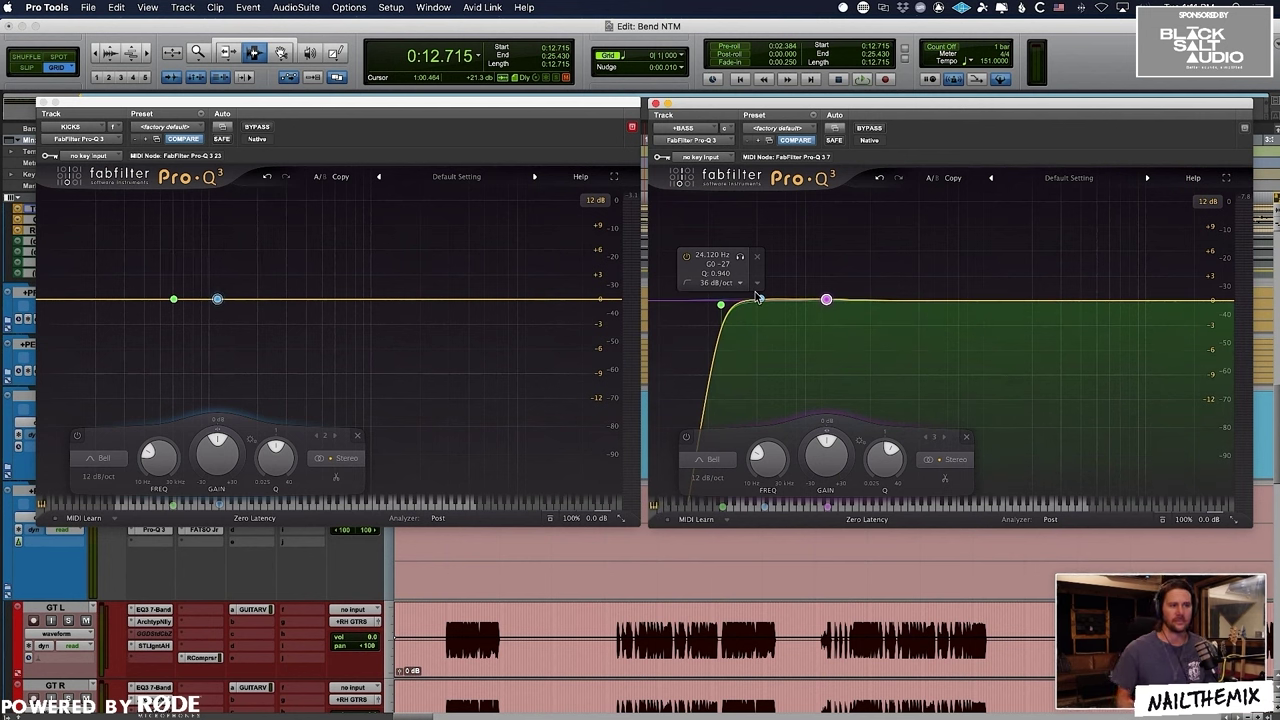
pyautogui.press('space')
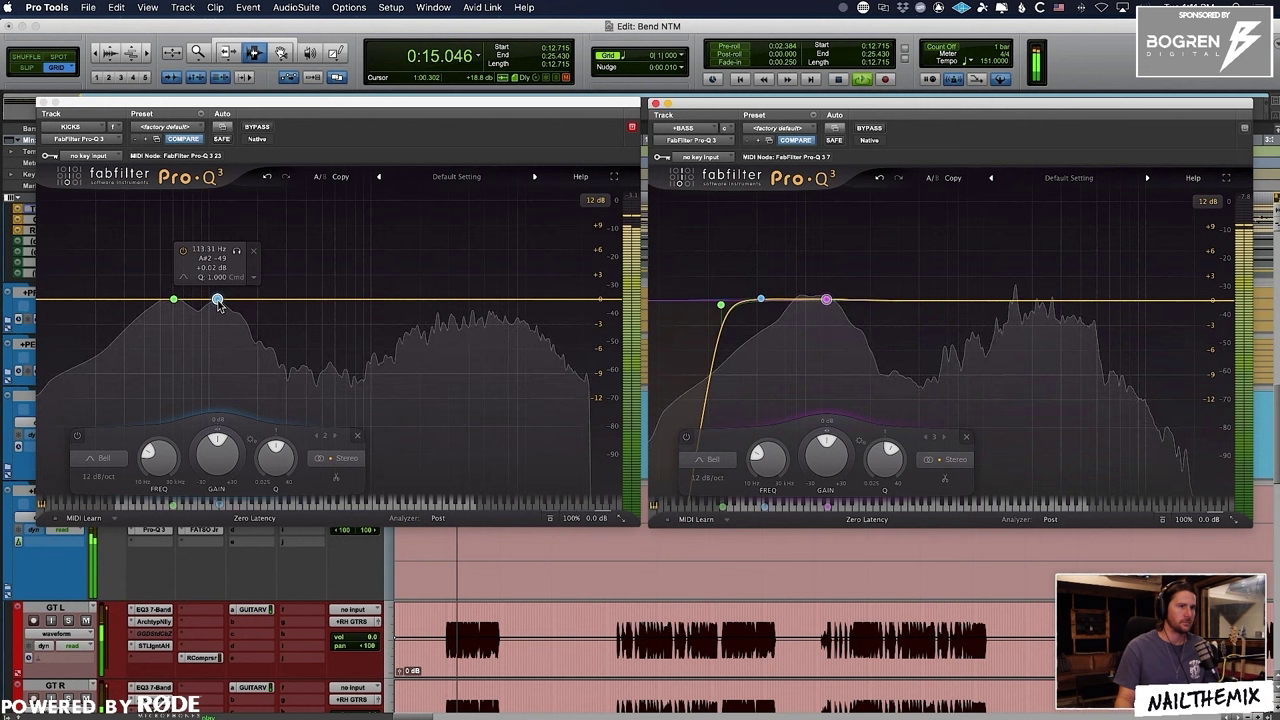
# Step: Cut the KICKS EQ by 2.54 dB at about 139 Hz and boost the +BASS EQ by 1.71 dB at 135.5 Hz with Q 1.232
pyautogui.moveTo(217, 300); pyautogui.dragTo(232, 322)
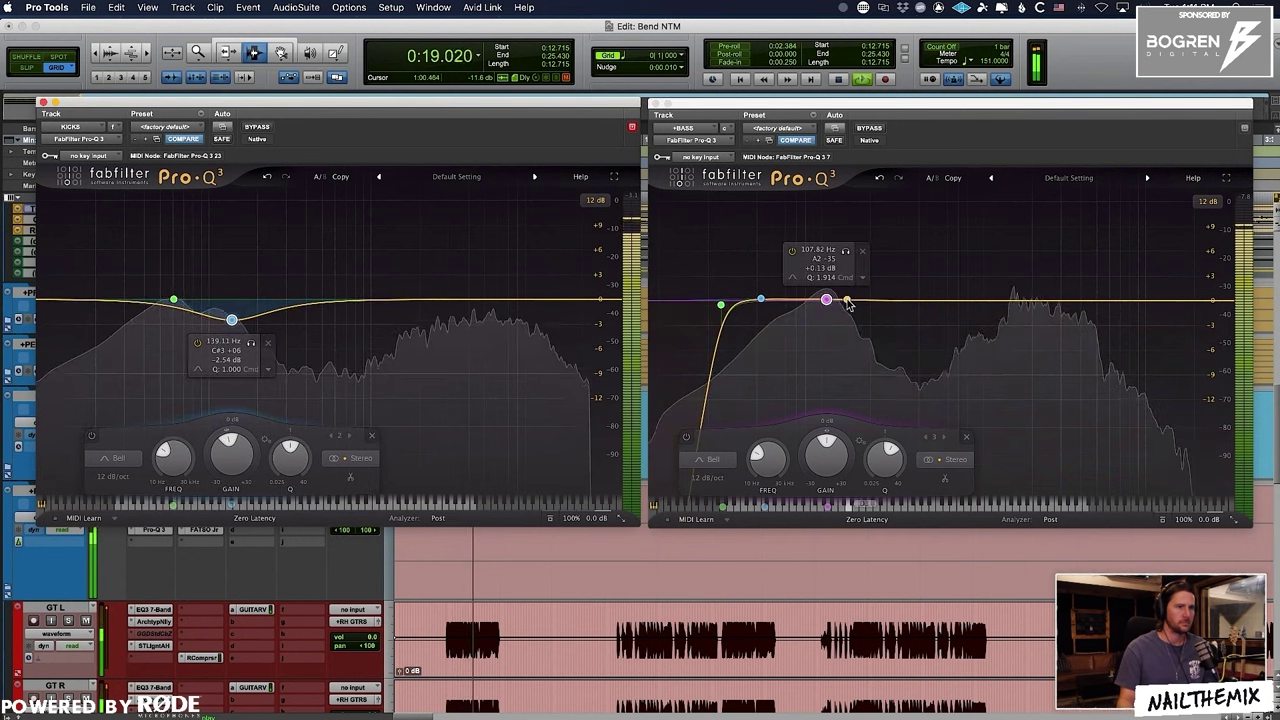
pyautogui.moveTo(838, 298); pyautogui.dragTo(845, 292)
pyautogui.scroll(-5, 854, 293)
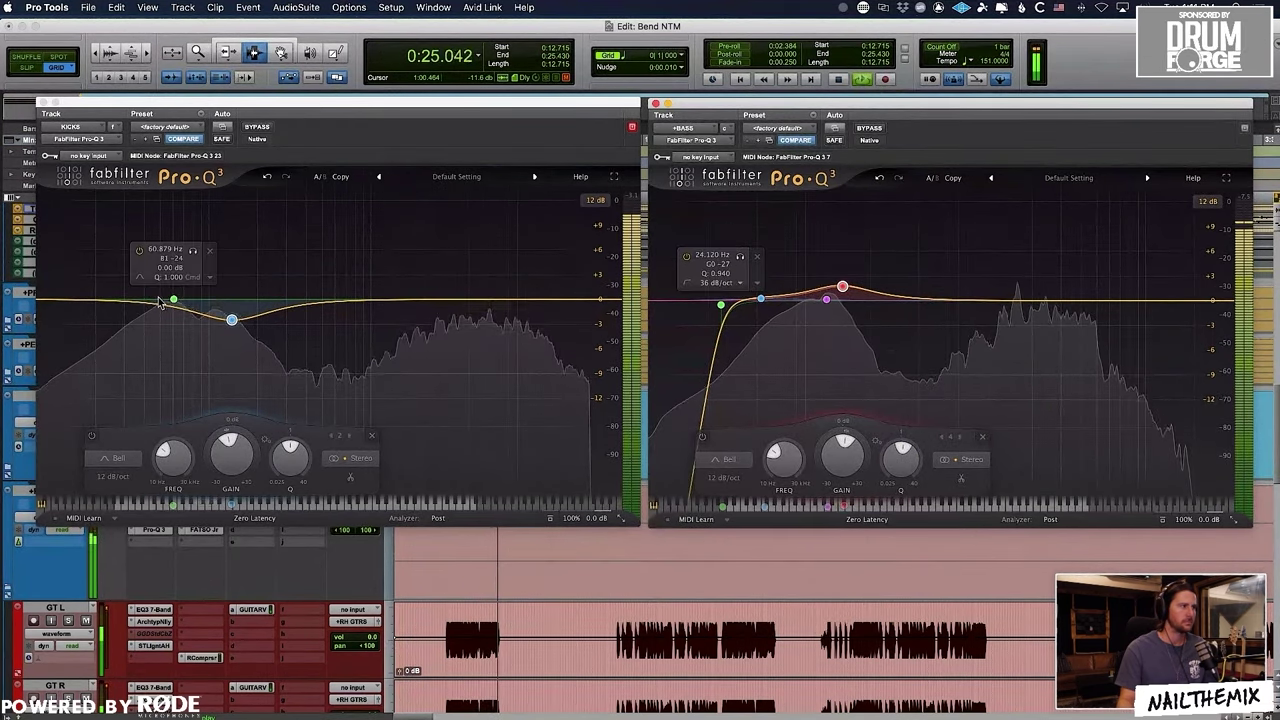
# Step: Add a wide bell boost of 2.17 dB at about 33.5 Hz with a Q of 0.721 to the KICKS EQ
pyautogui.click(125, 285)
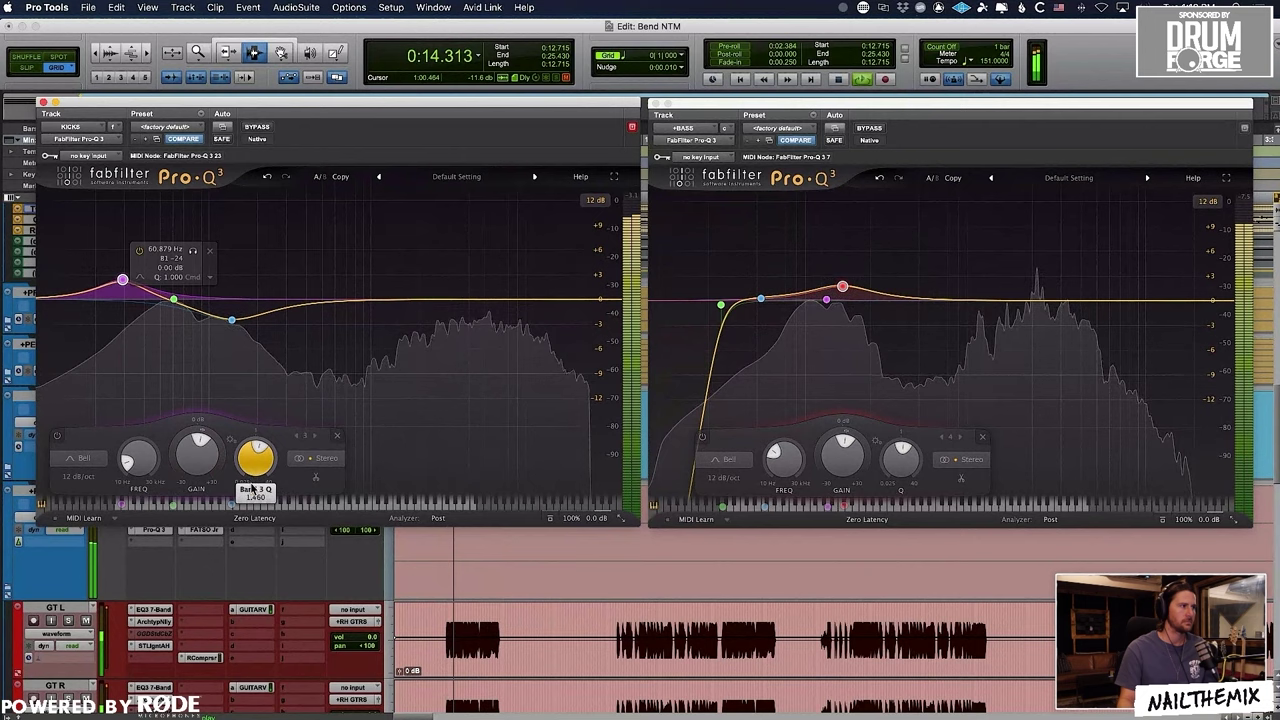
pyautogui.moveTo(252, 486); pyautogui.dragTo(253, 505)
pyautogui.moveTo(123, 280); pyautogui.dragTo(130, 281)
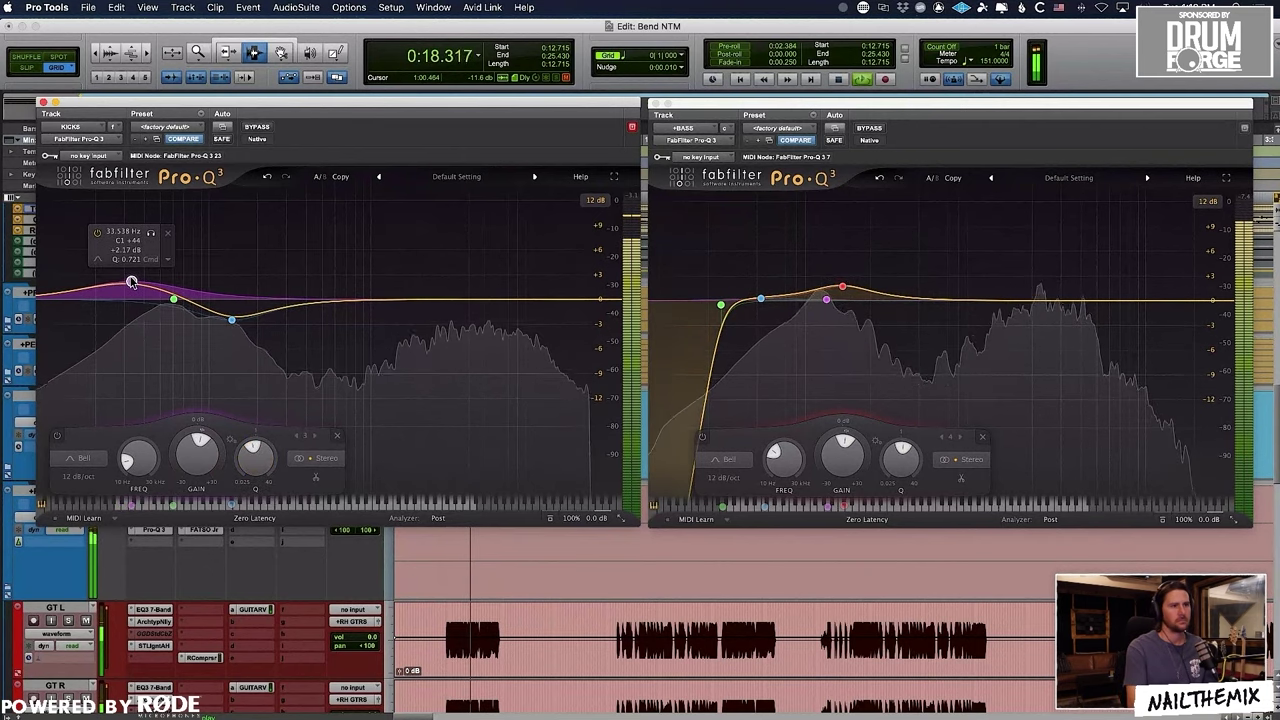
# Step: Add a narrow bell boost at about 164 Hz with Q 3.693 to the +BASS EQ and slightly raise its 42 Hz bell
pyautogui.moveTo(867, 315)
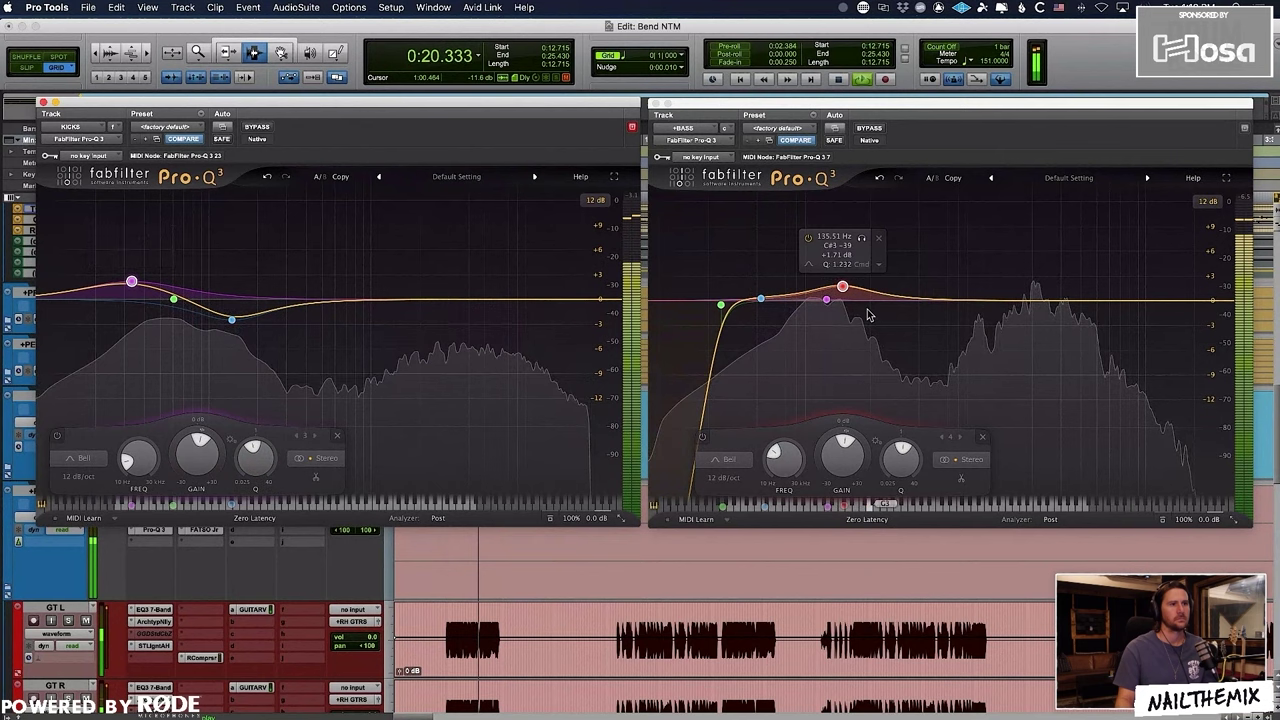
pyautogui.moveTo(843, 289); pyautogui.dragTo(845, 290)
pyautogui.click(865, 291)
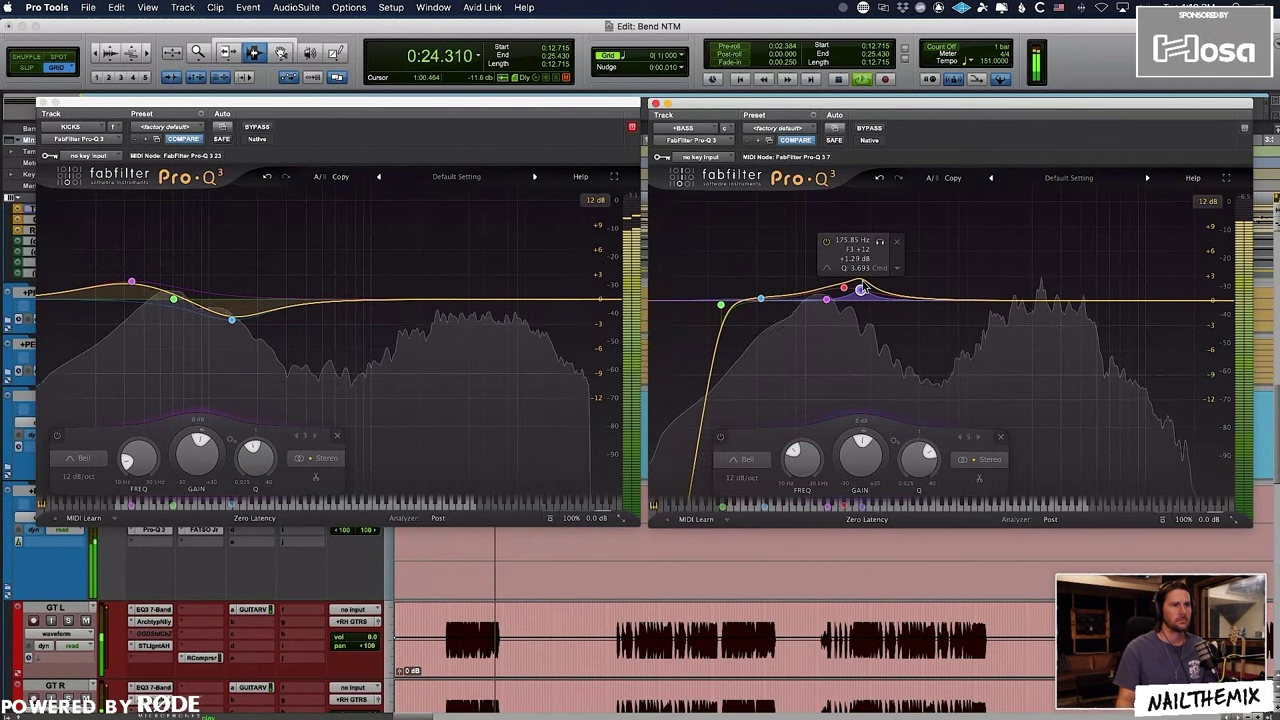
pyautogui.moveTo(861, 289)
pyautogui.mouseDown()
pyautogui.moveTo(856, 241)
pyautogui.moveTo(855, 273)
pyautogui.mouseUp()
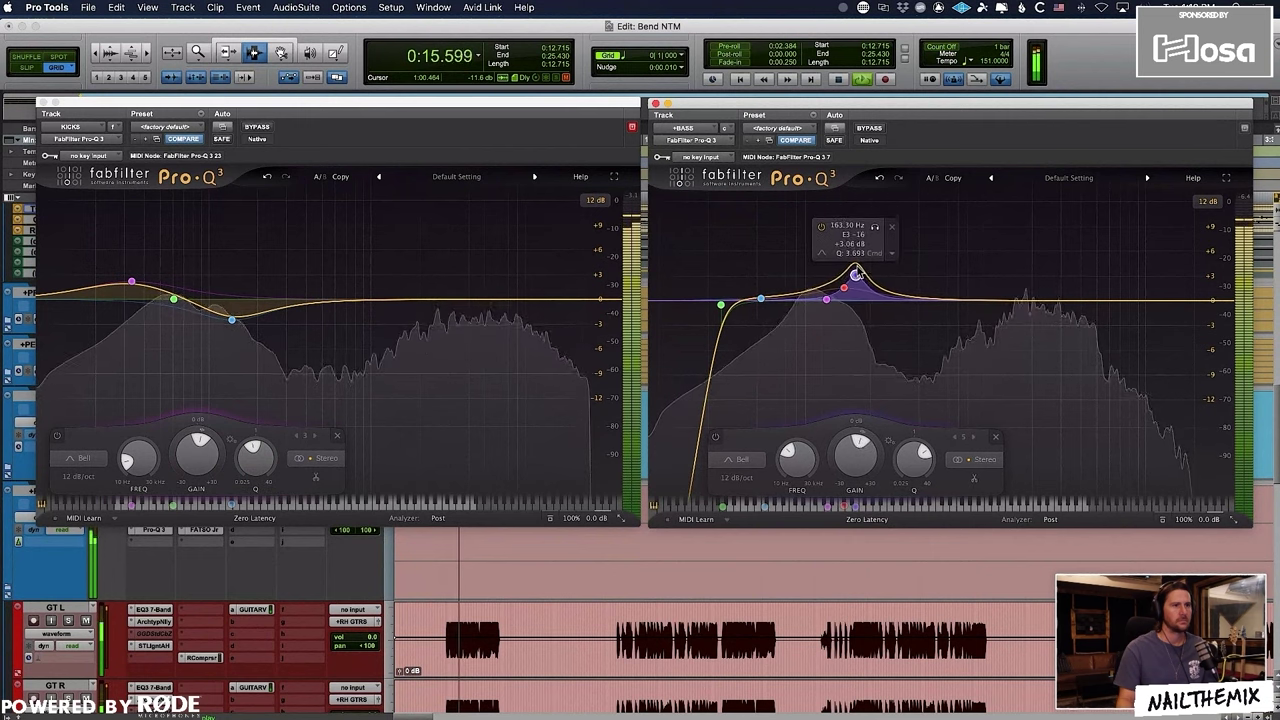
pyautogui.click(764, 301)
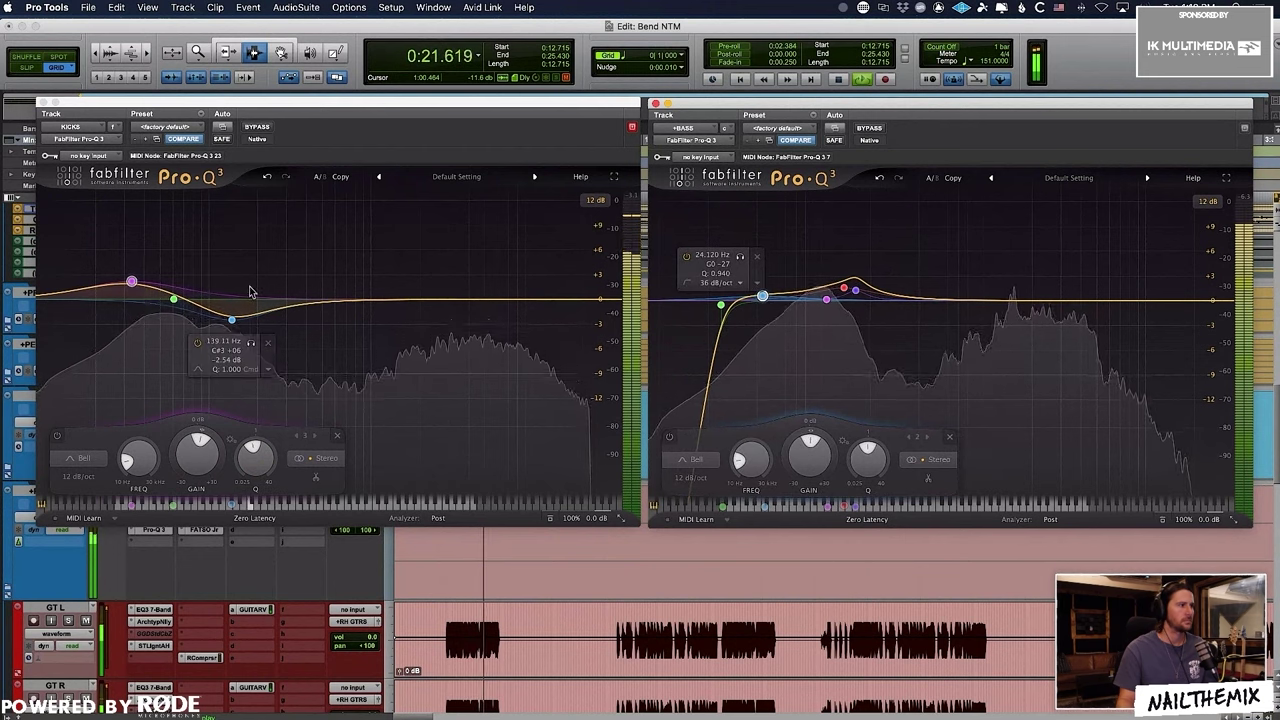
# Step: Move the KICKS EQ cut to about 166 Hz at -2.41 dB and add another narrower bell just below it
pyautogui.click(231, 321)
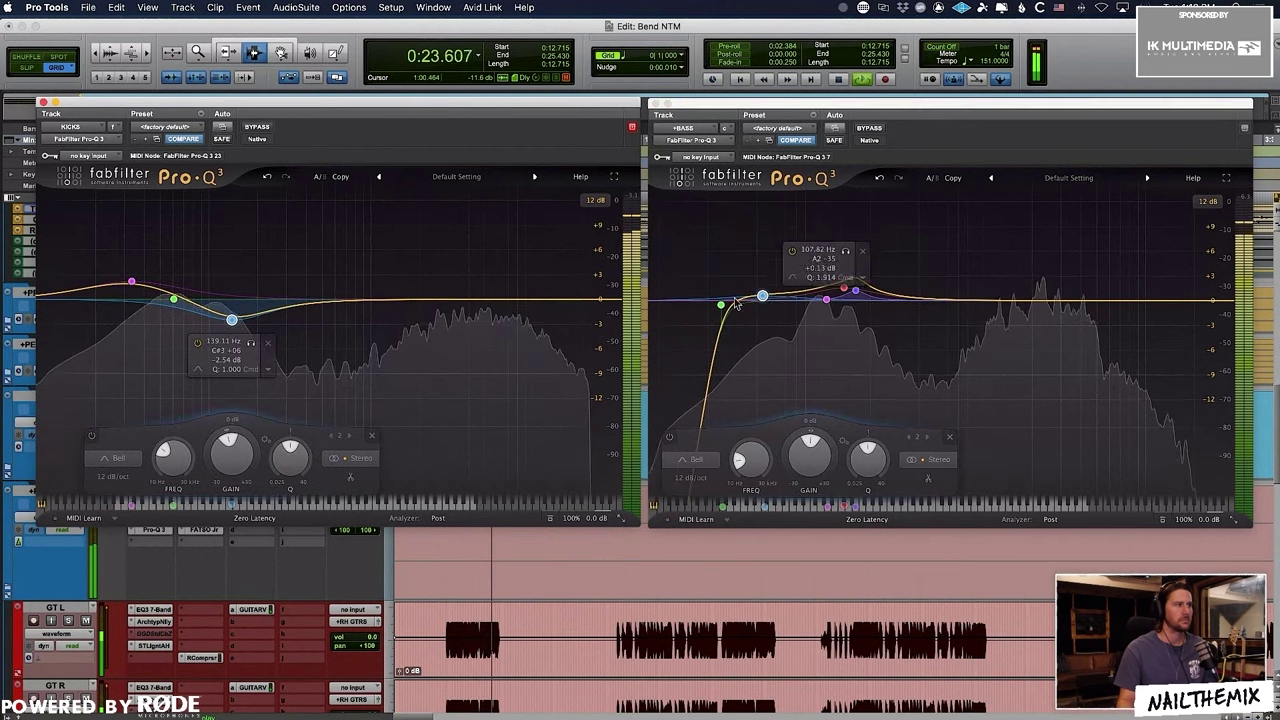
pyautogui.moveTo(231, 321); pyautogui.dragTo(242, 320)
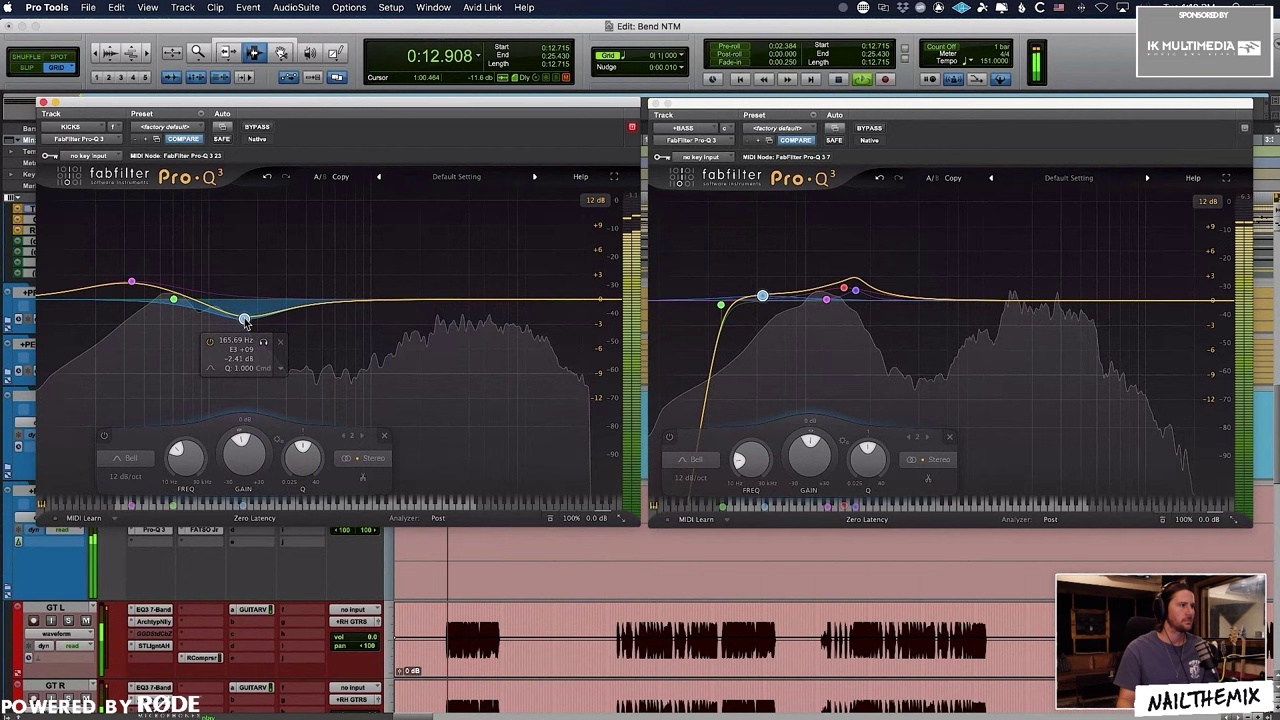
pyautogui.click(219, 315)
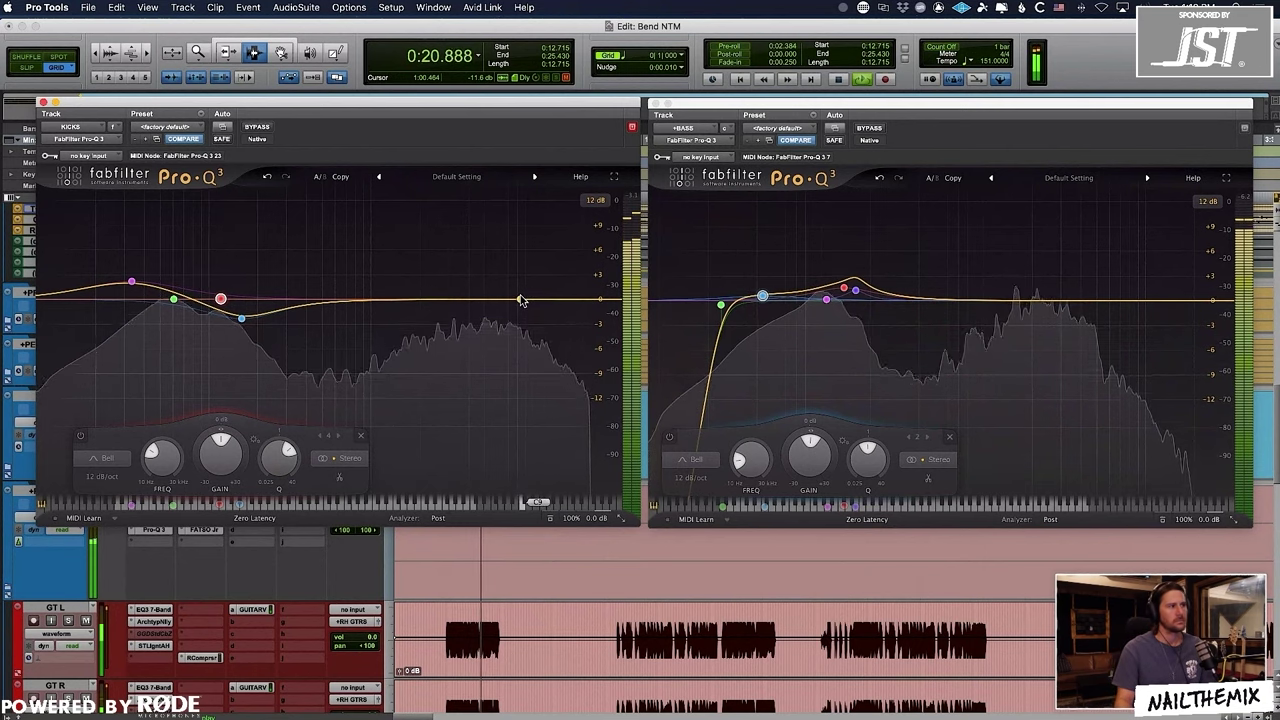
# Step: Slightly raise the KICKS EQ bell between the 33.5 Hz boost and the cut, move the plug-in aside and stop playback
pyautogui.click(132, 284)
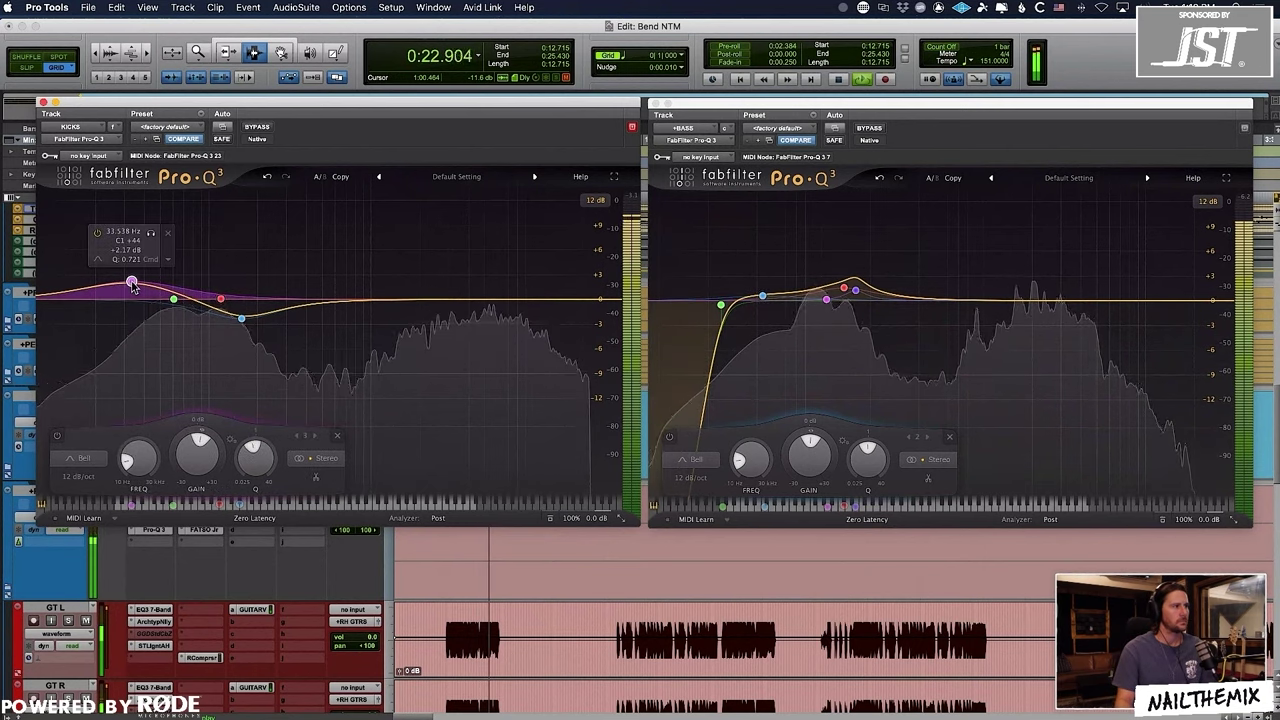
pyautogui.click(172, 297)
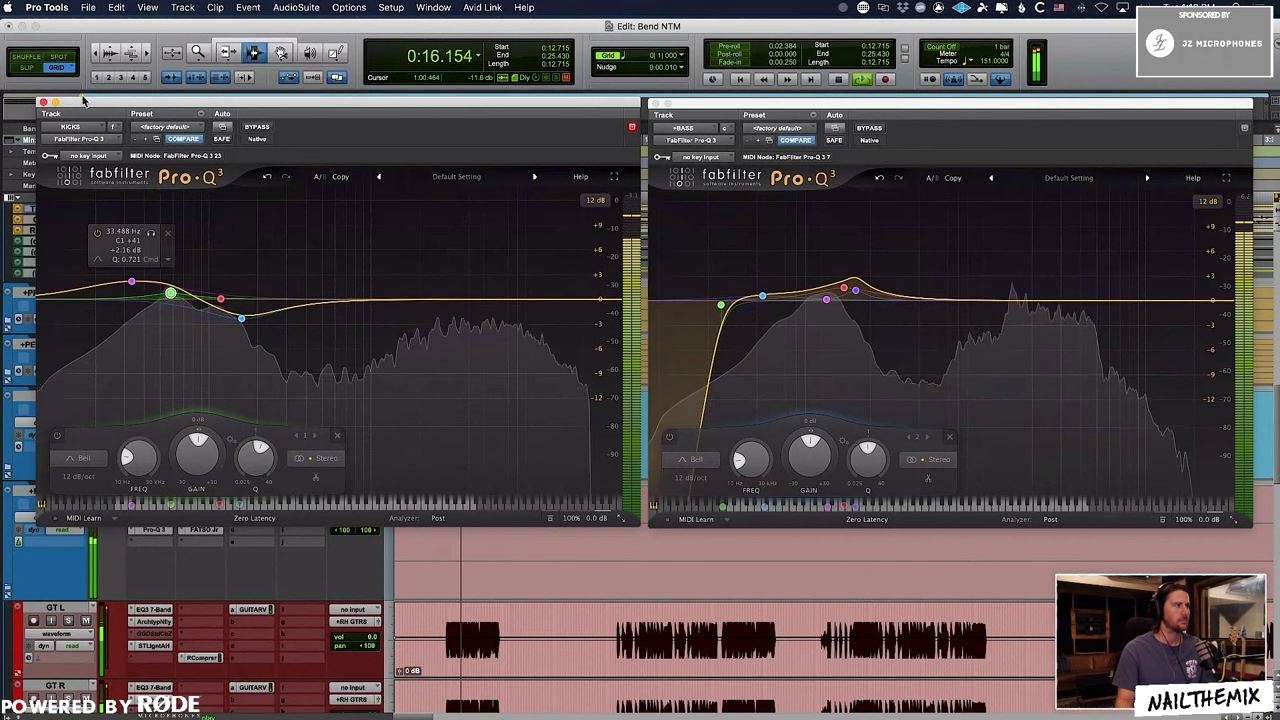
pyautogui.moveTo(86, 102); pyautogui.dragTo(609, 131)
pyautogui.press('space')
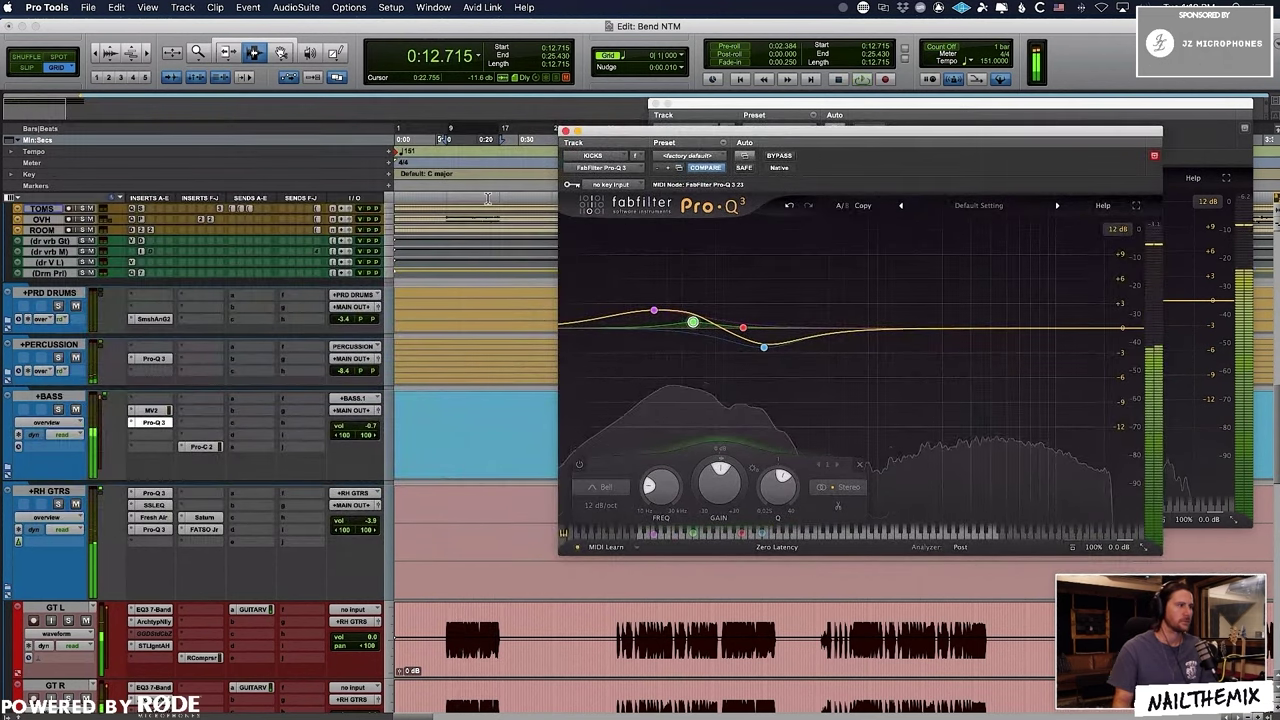
# Step: Lower the +BASS Pro-C 2 threshold to -11.95 dB, audition the ducking and close the open plug-in windows
pyautogui.click(200, 446)
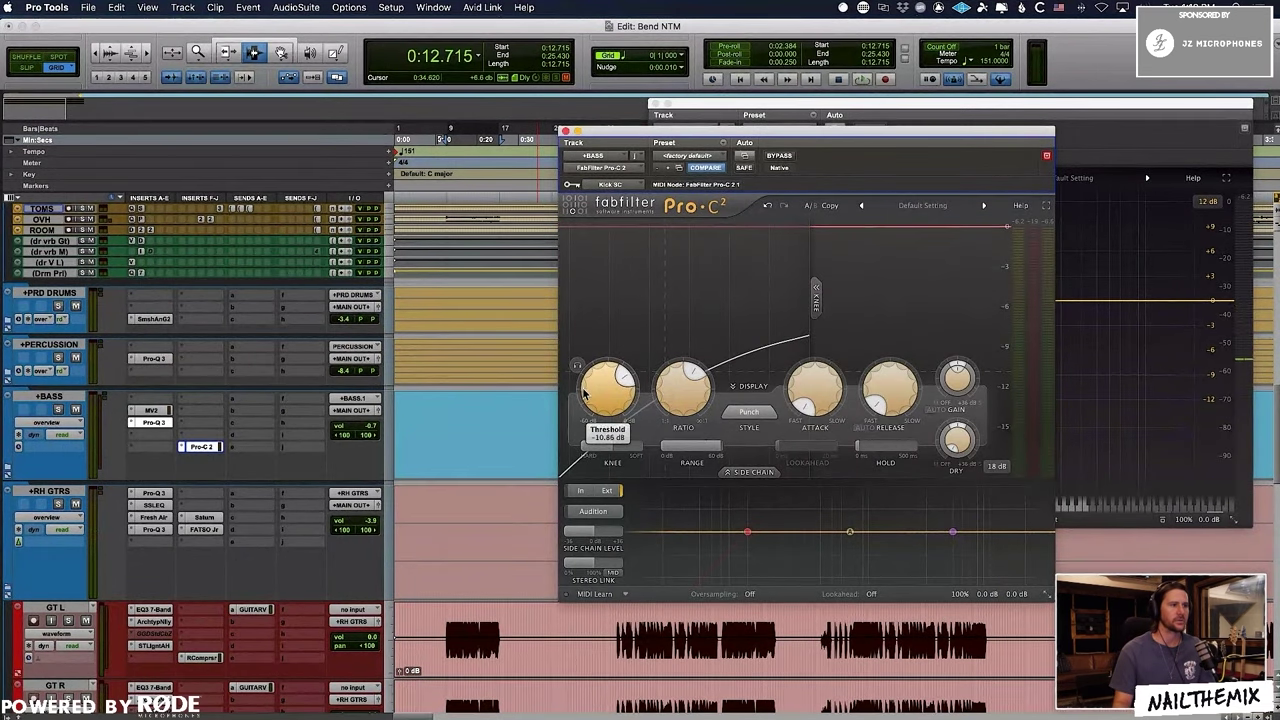
pyautogui.moveTo(585, 403); pyautogui.dragTo(585, 413)
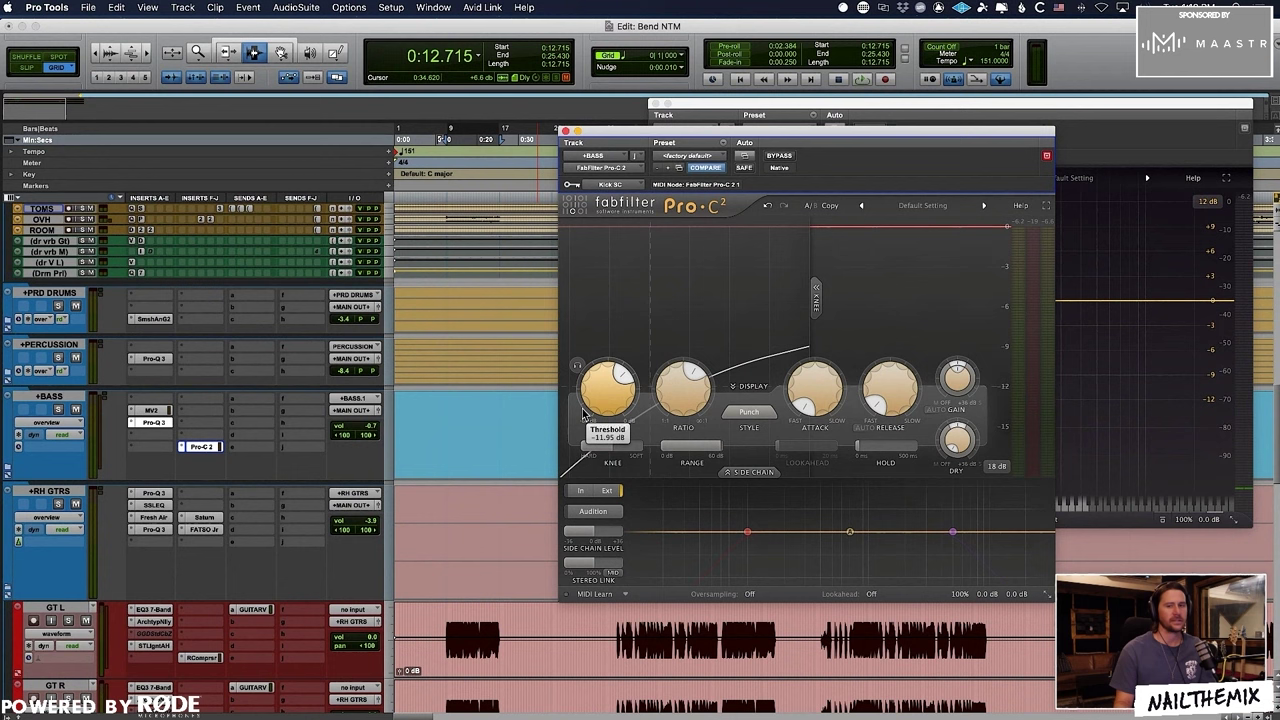
pyautogui.press('space')
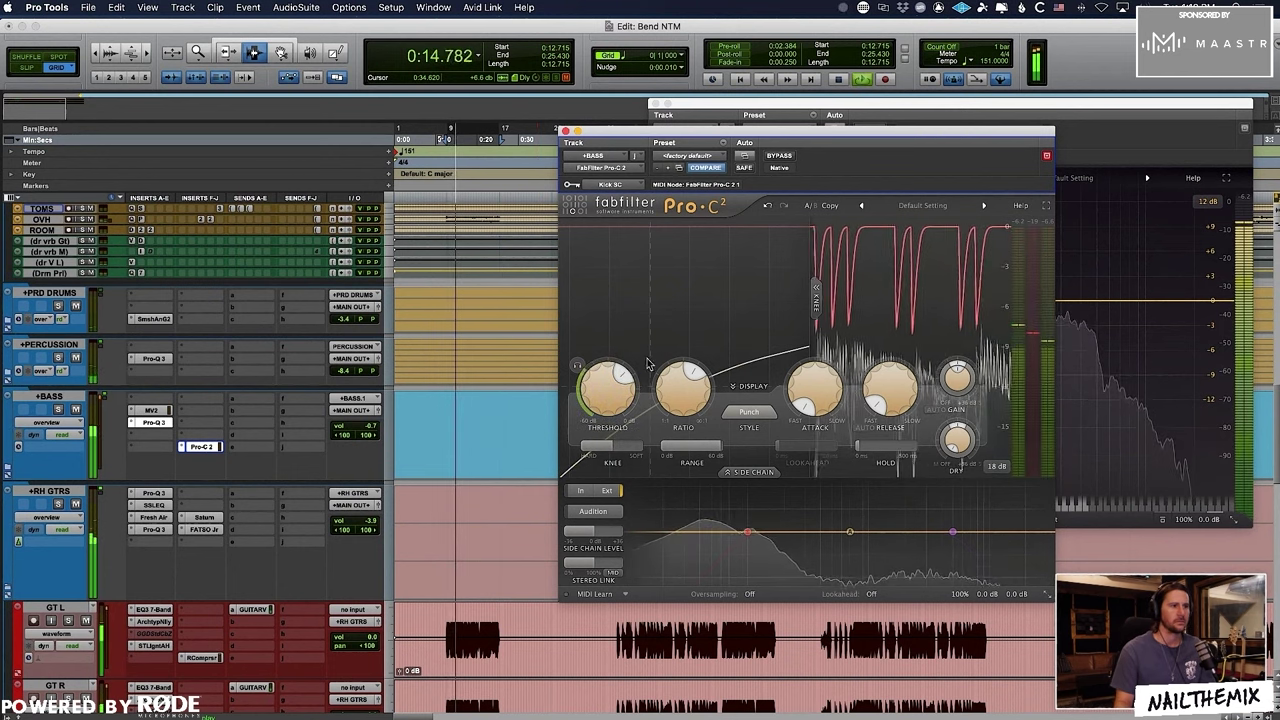
pyautogui.moveTo(676, 393)
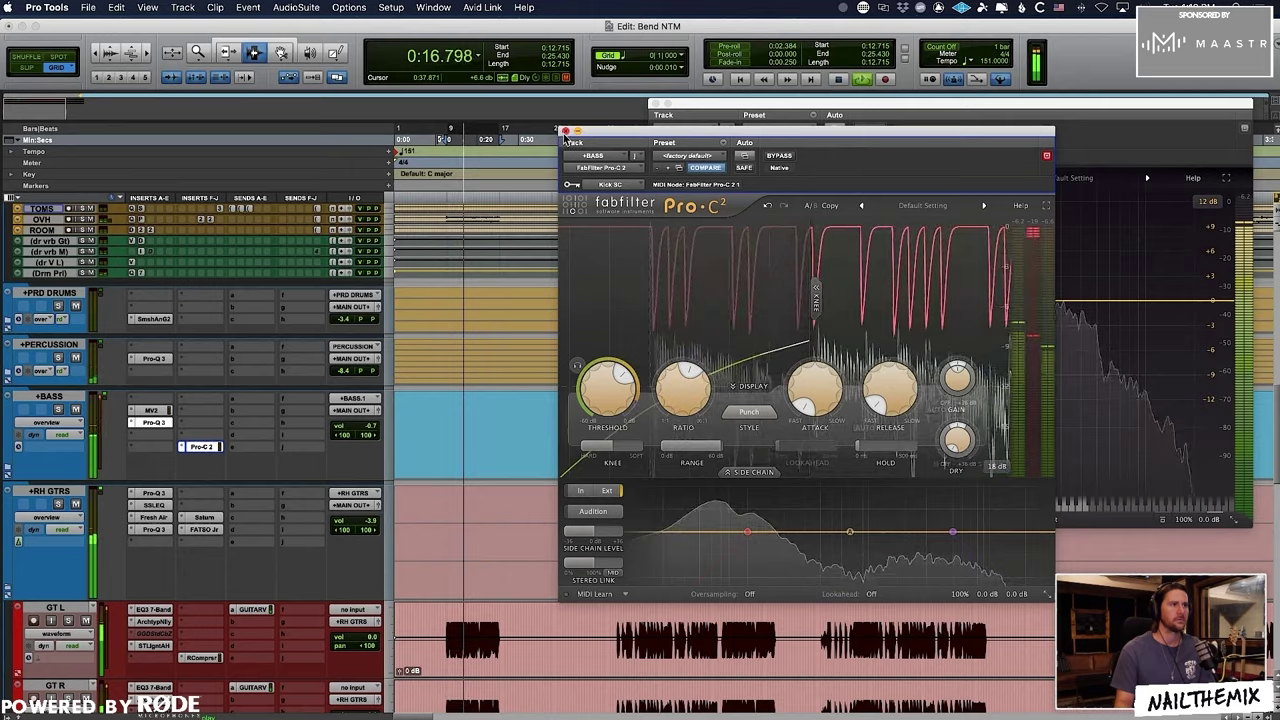
pyautogui.click(566, 131)
pyautogui.click(656, 104)
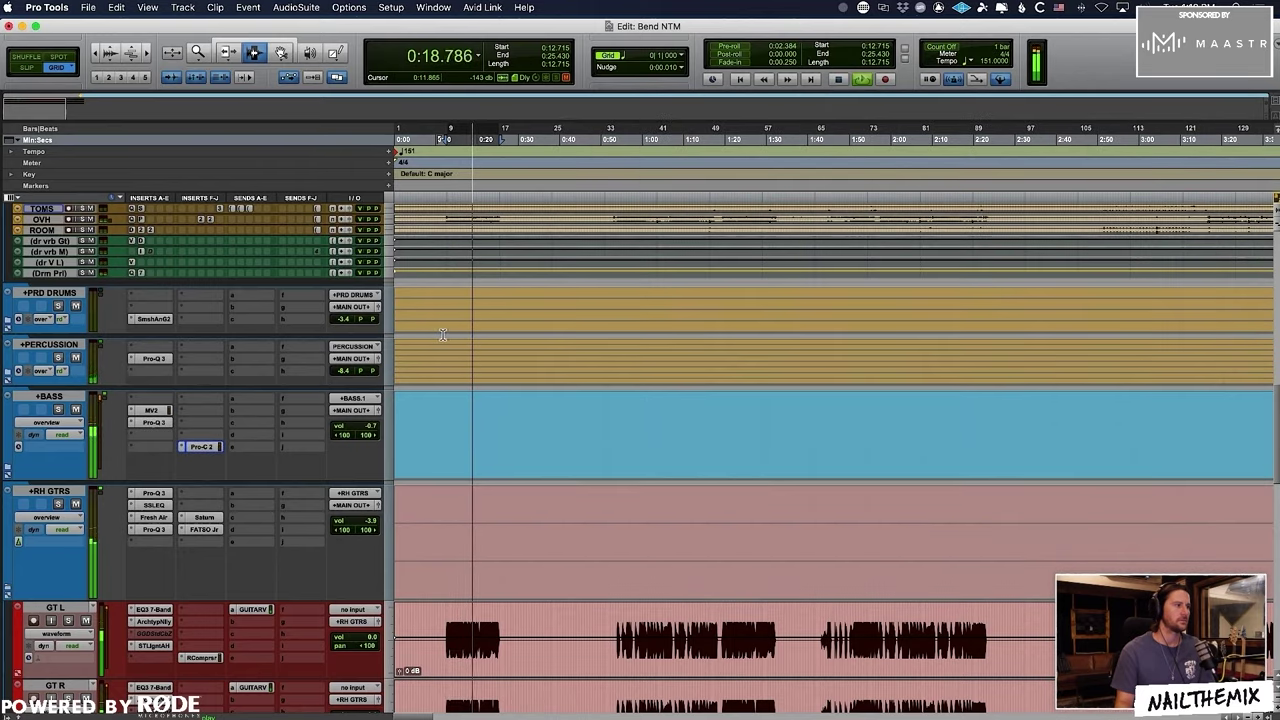
# Step: Copy the kick-sidechained Pro-C 2 from +BASS to +RH GTRS and play the guitar passage around bars 9 to 17
pyautogui.scroll(-1, 440, 337)
pyautogui.press('space')
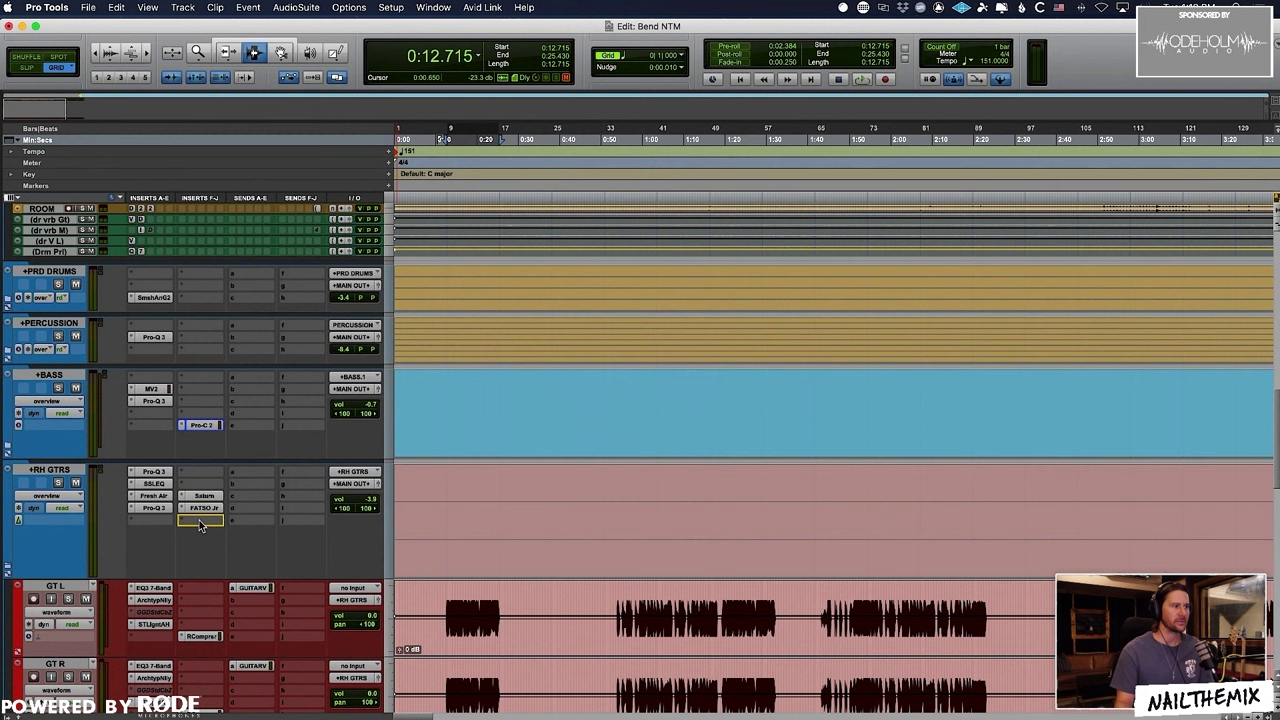
pyautogui.moveTo(447, 502); pyautogui.dragTo(503, 502)
pyautogui.press('space')
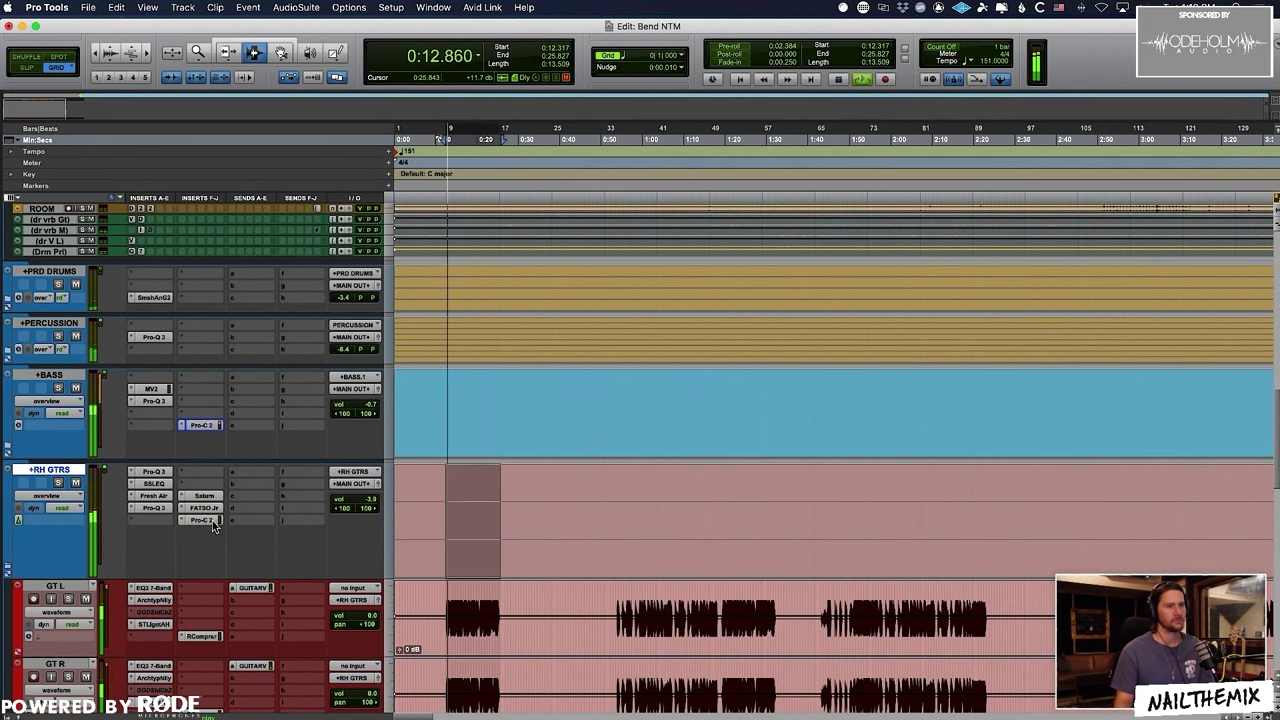
# Step: Raise the threshold of the Pro-C 2 on +RH GTRS for gentler ducking of the rhythm guitars while auditioning the passage
pyautogui.click(210, 521)
pyautogui.moveTo(673, 405)
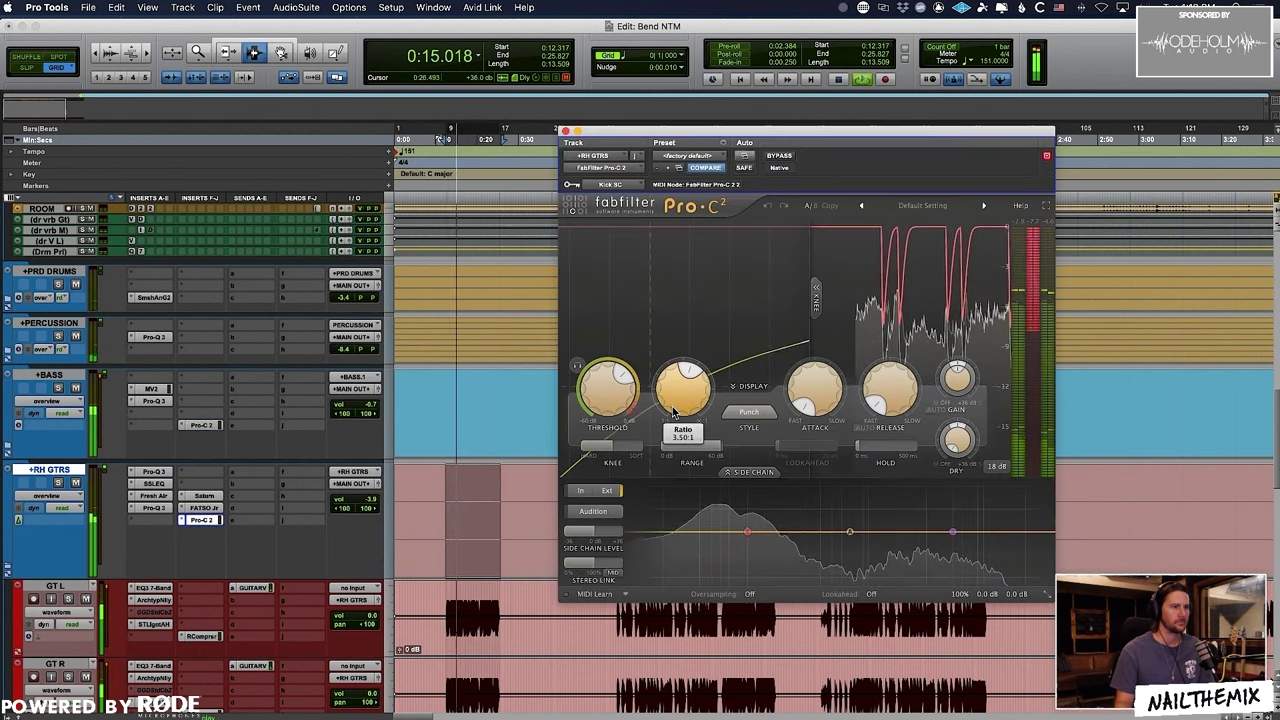
pyautogui.moveTo(623, 397)
pyautogui.press('space')
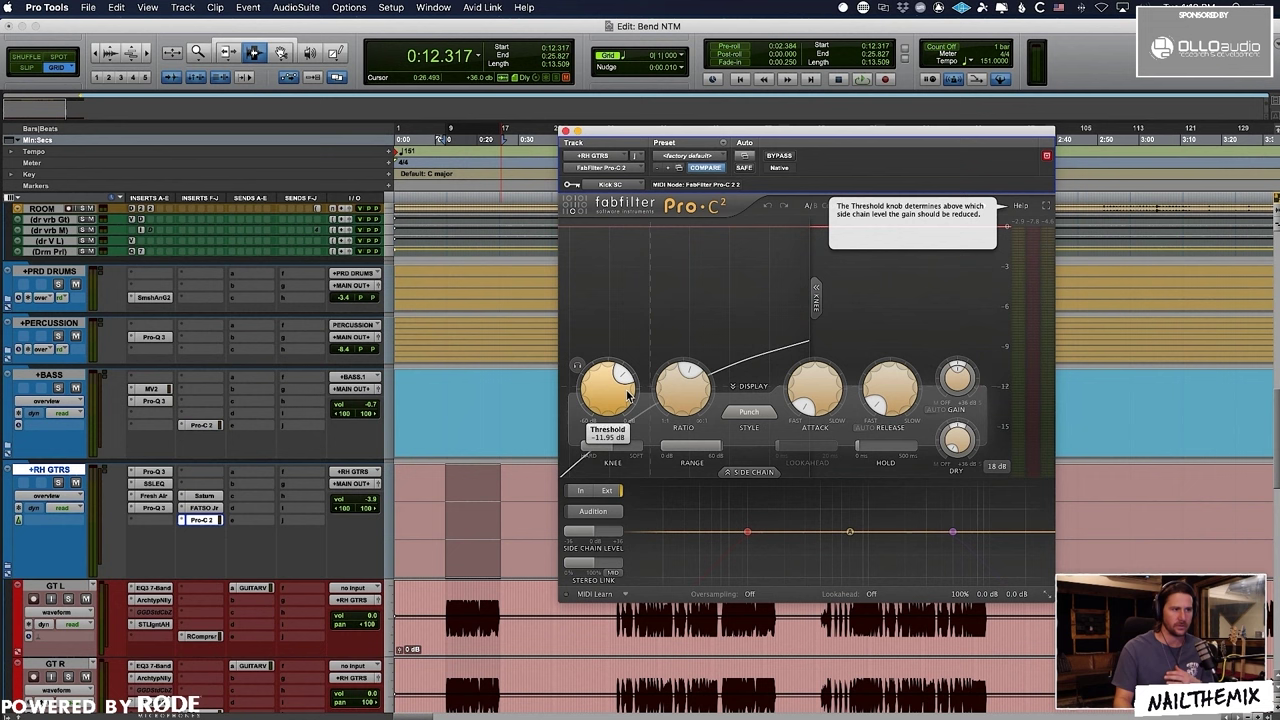
pyautogui.moveTo(623, 397); pyautogui.dragTo(615, 357)
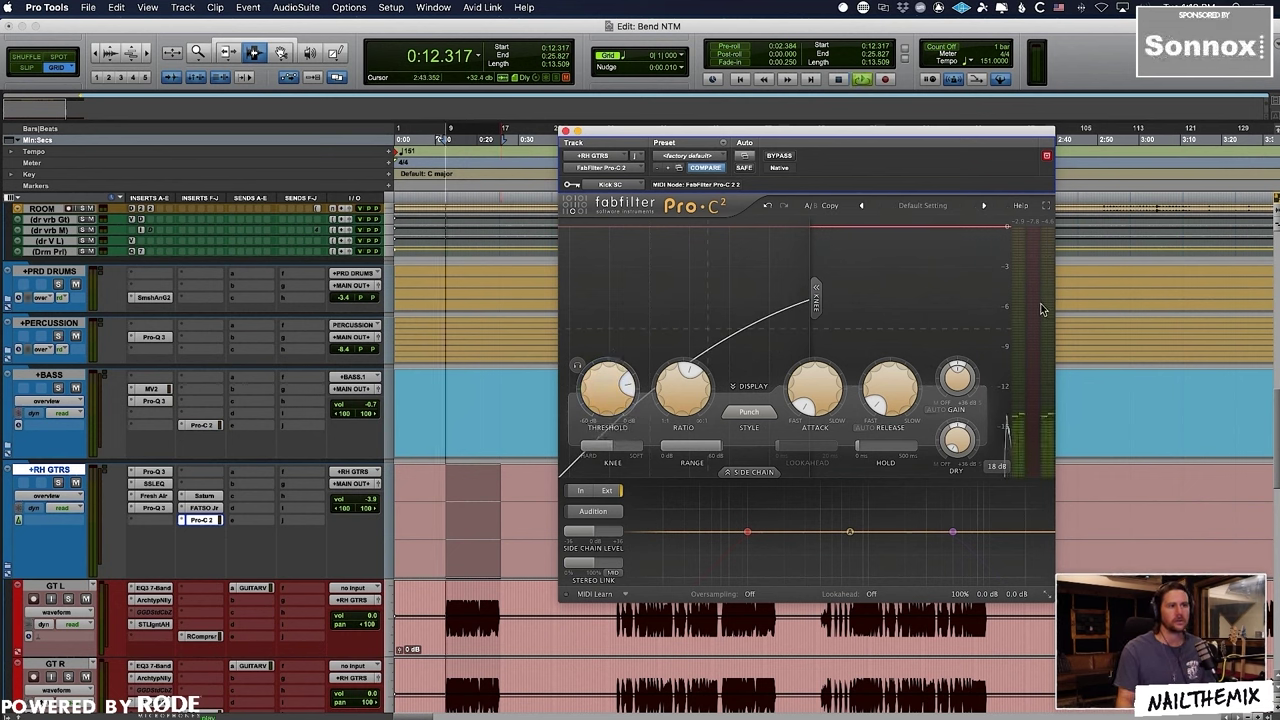
pyautogui.press('space')
pyautogui.moveTo(589, 388); pyautogui.dragTo(593, 378)
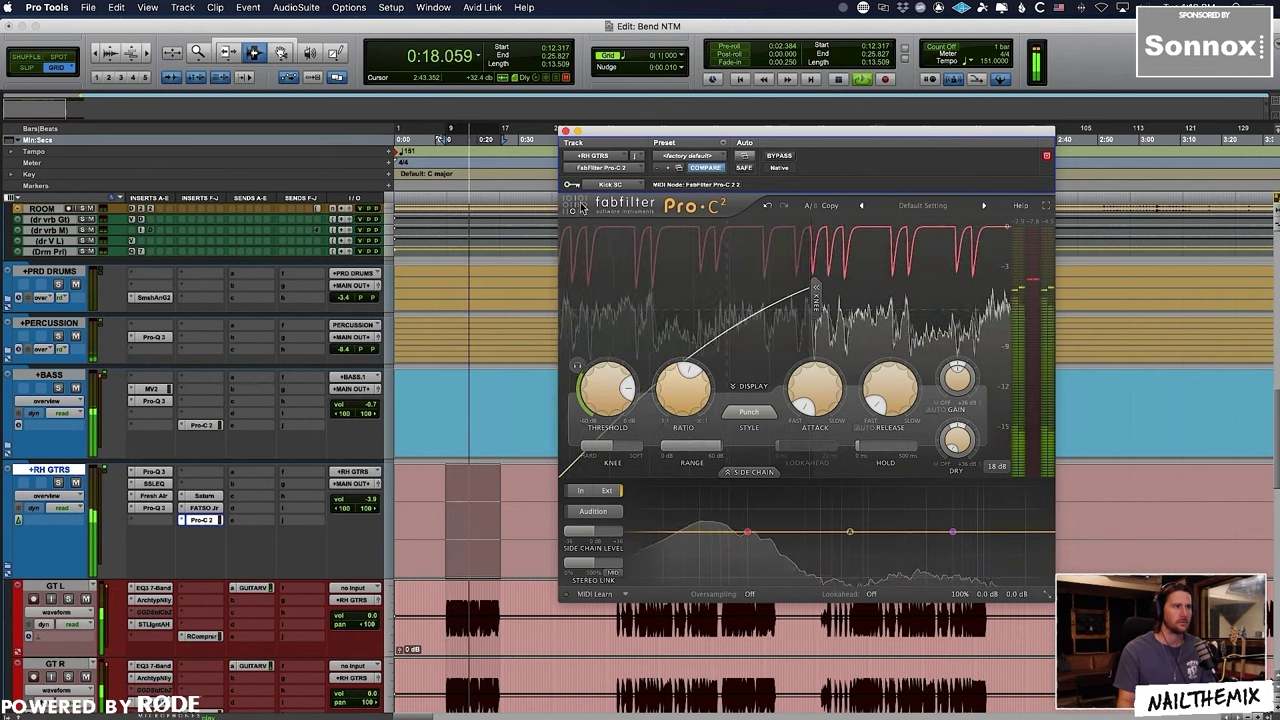
# Step: Set the +RH GTRS Pro-C 2 to a 10.0 ms release and -5.10 dB threshold, close it and stop playback
pyautogui.moveTo(875, 405)
pyautogui.moveTo(875, 405); pyautogui.dragTo(872, 392)
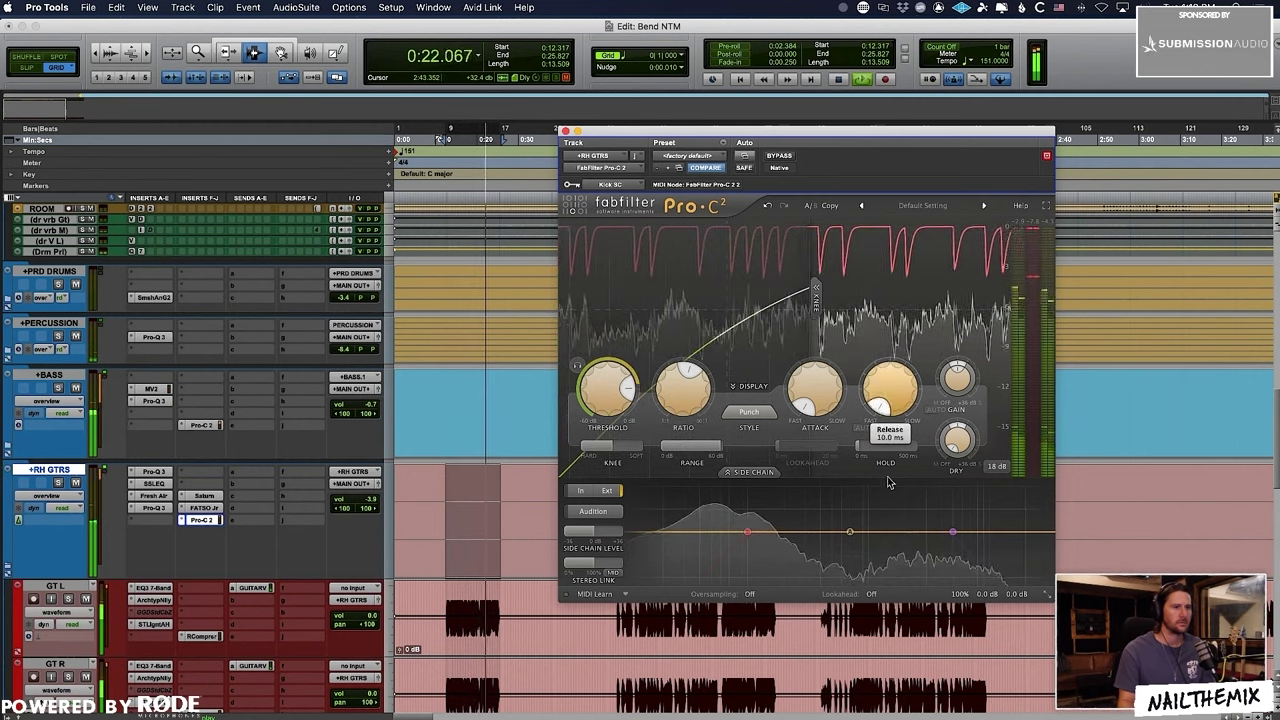
pyautogui.moveTo(607, 370)
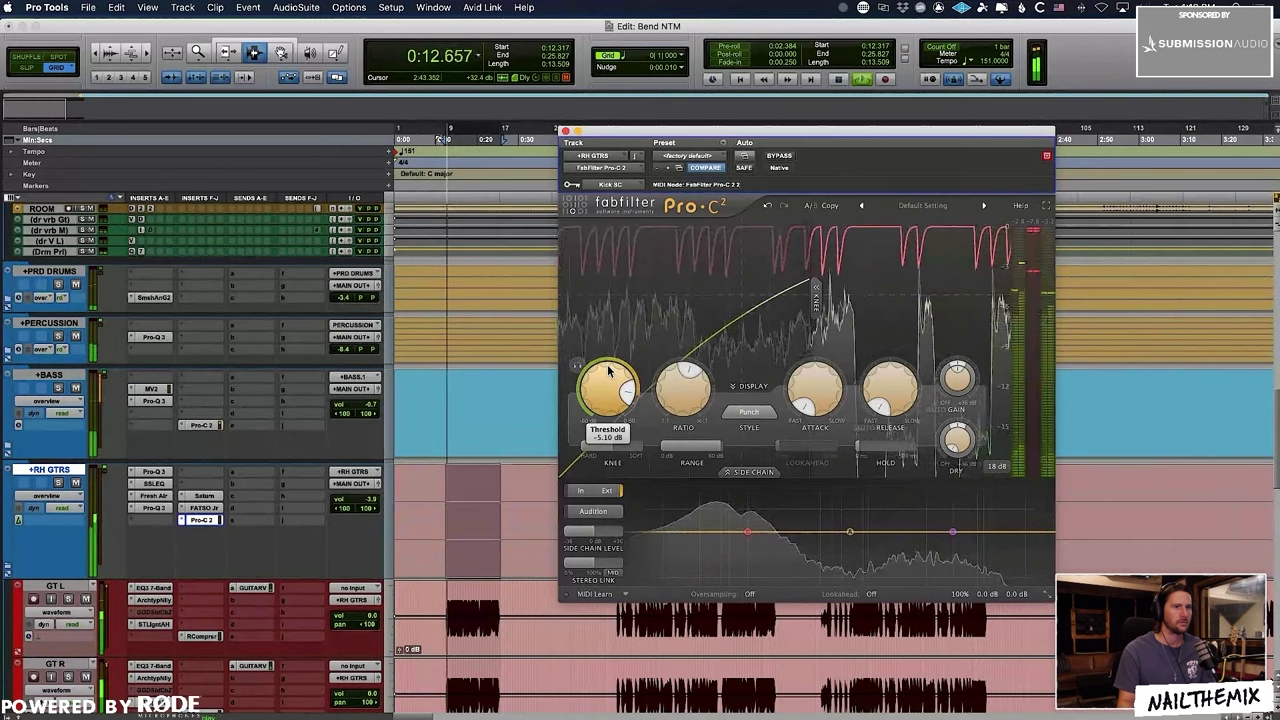
pyautogui.click(565, 131)
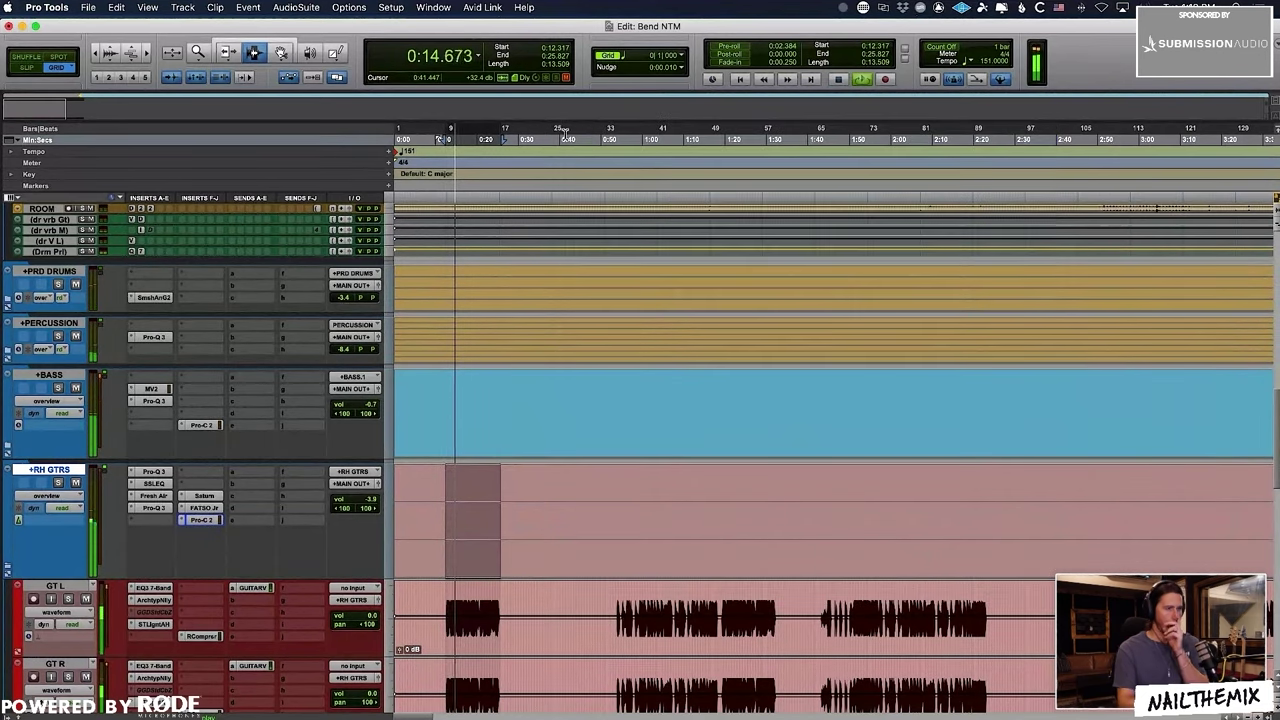
pyautogui.press('space')
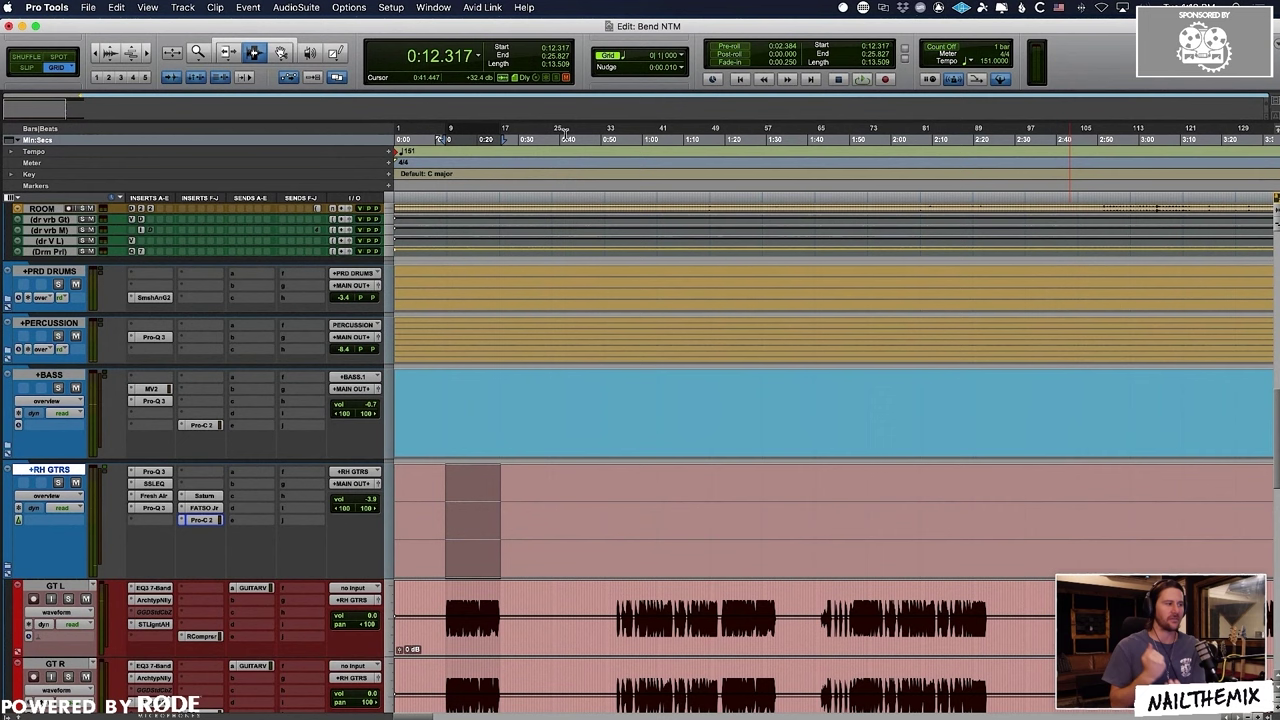
# Step: Copy the kick-sidechained Pro-C 2 from +RH GTRS to the +LD GTRS bus during playback
pyautogui.scroll(-1, 259, 534)
pyautogui.scroll(-6, 259, 530)
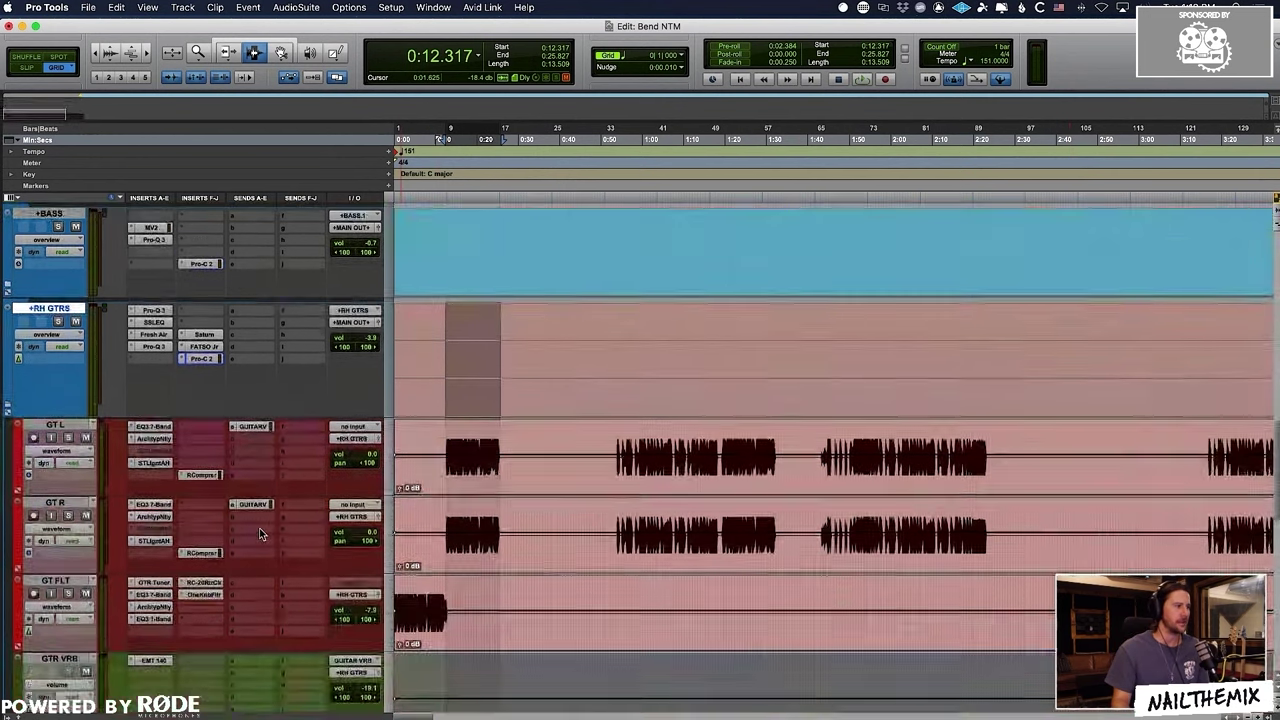
pyautogui.scroll(2, 257, 278)
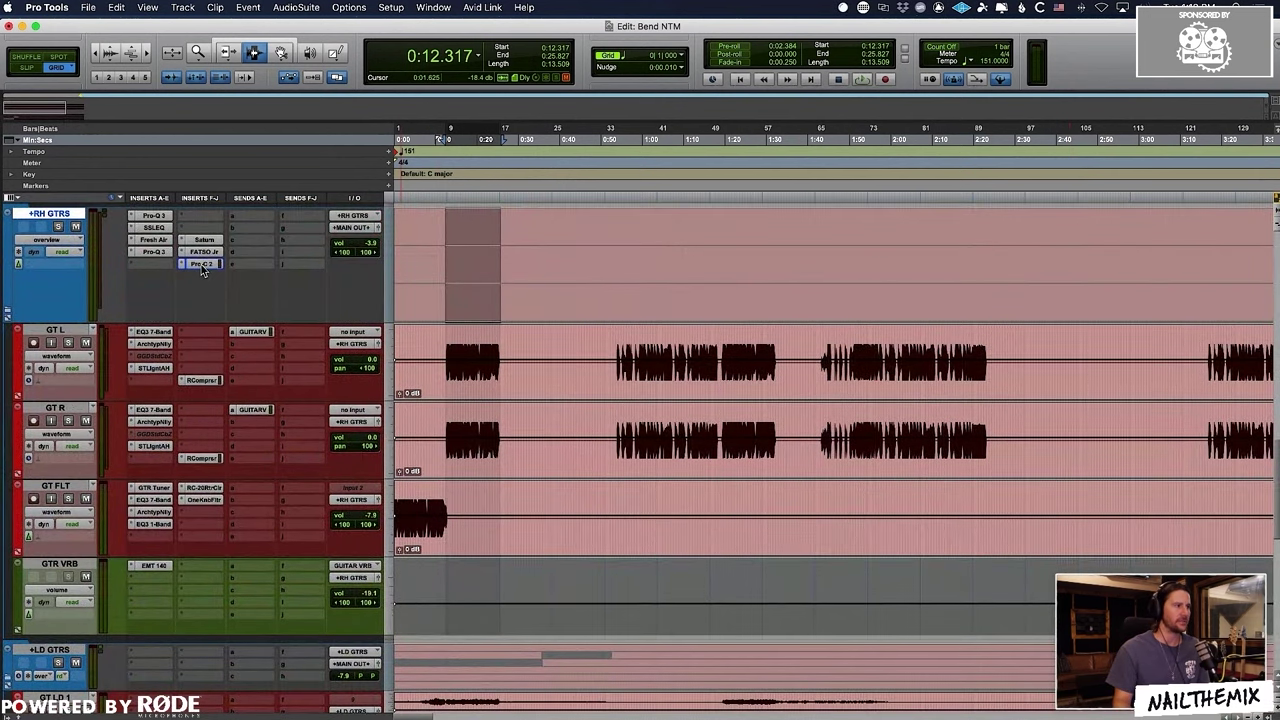
pyautogui.press('space')
pyautogui.scroll(-3, 251, 702)
pyautogui.moveTo(206, 529); pyautogui.dragTo(209, 623)
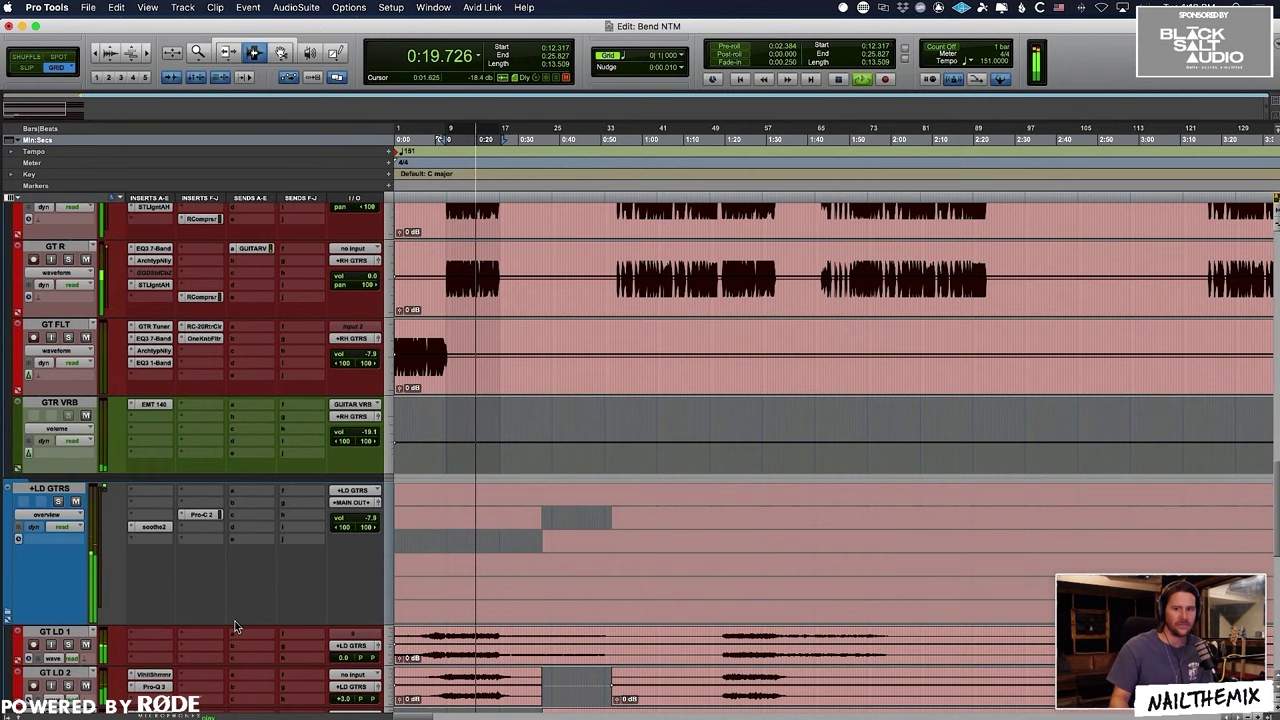
# Step: Copy the Pro-C 2 from +LD GTRS to the +PRODUCTION bus and set its threshold to -2.15 dB
pyautogui.scroll(-15, 366, 586)
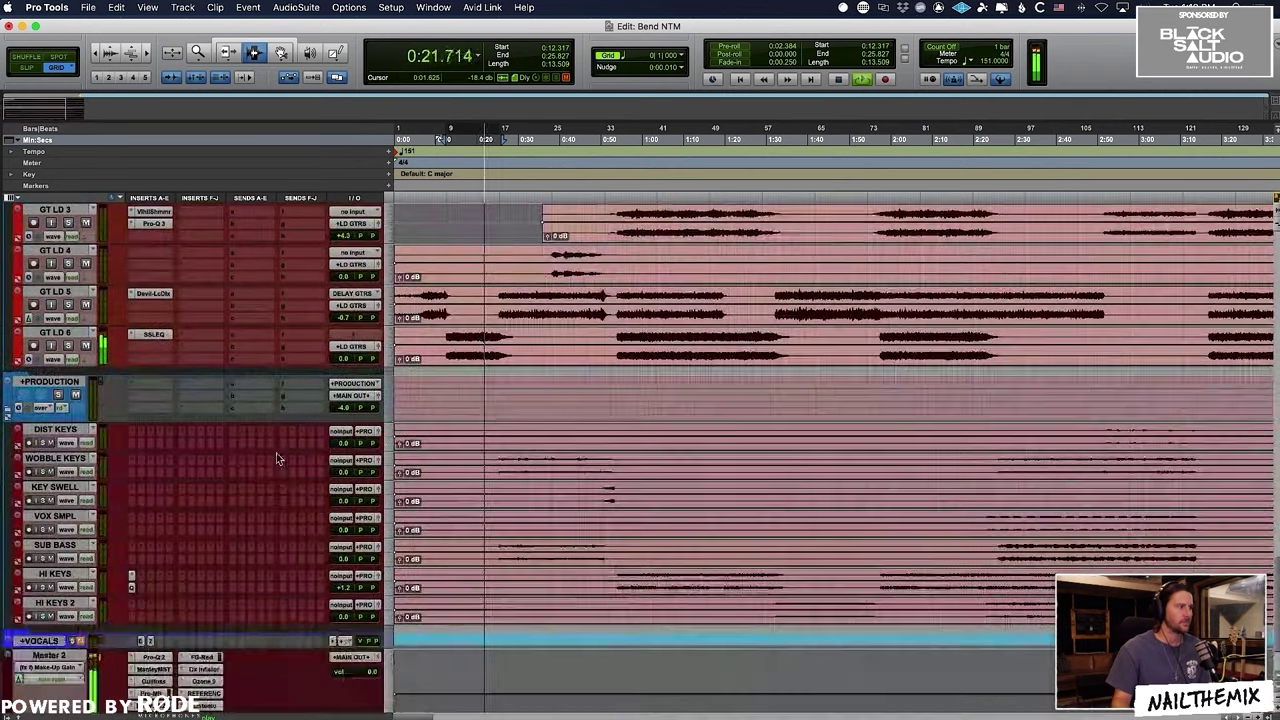
pyautogui.scroll(10, 276, 453)
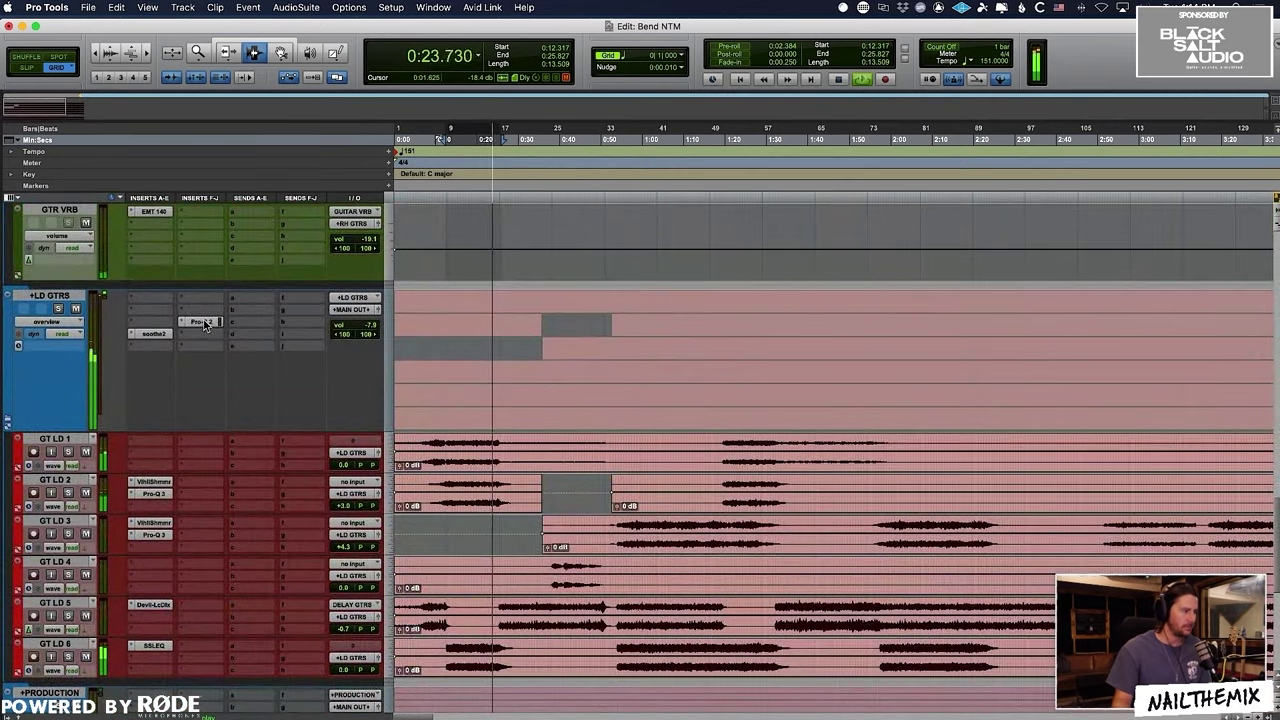
pyautogui.scroll(-2, 205, 566)
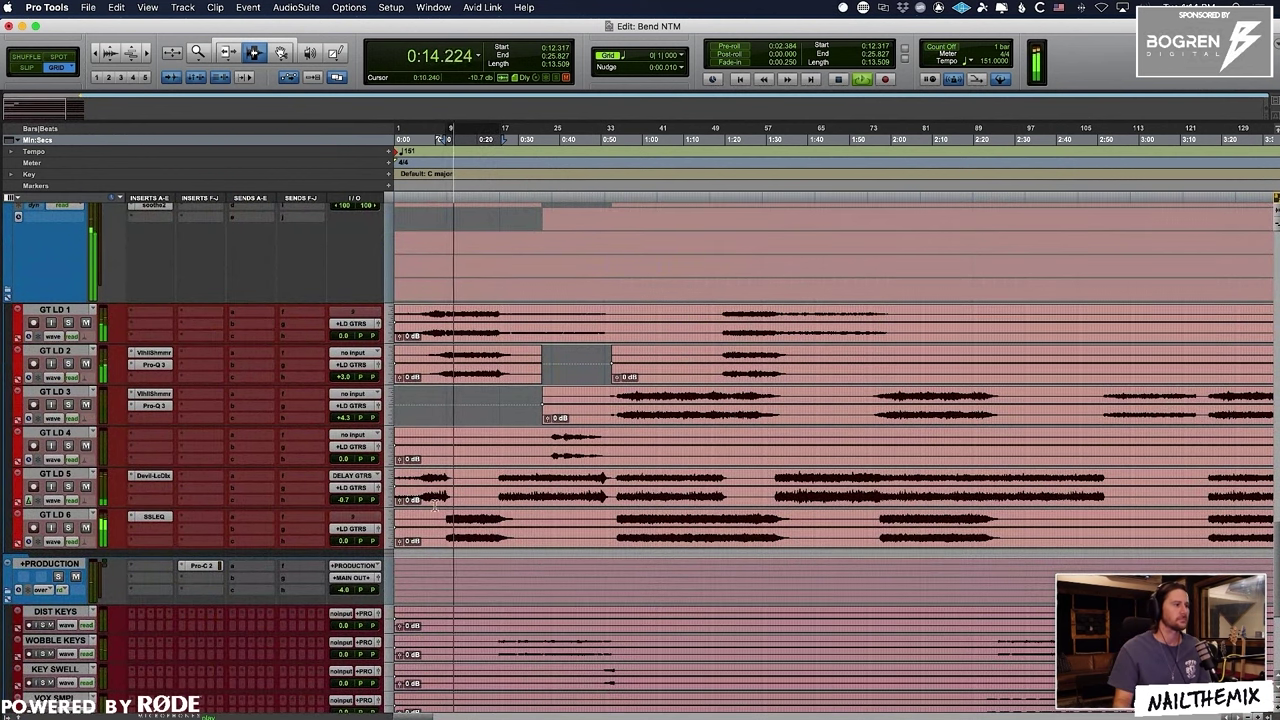
pyautogui.click(203, 567)
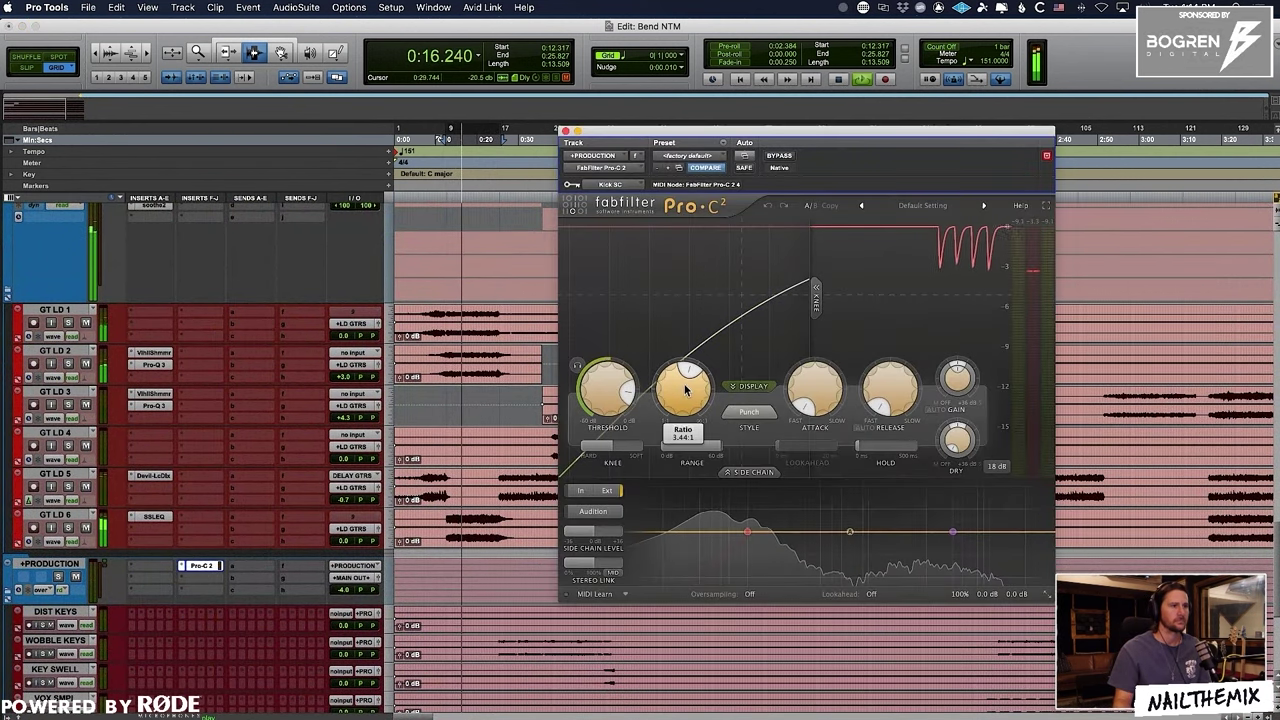
pyautogui.moveTo(601, 383)
pyautogui.moveTo(601, 383); pyautogui.dragTo(623, 348)
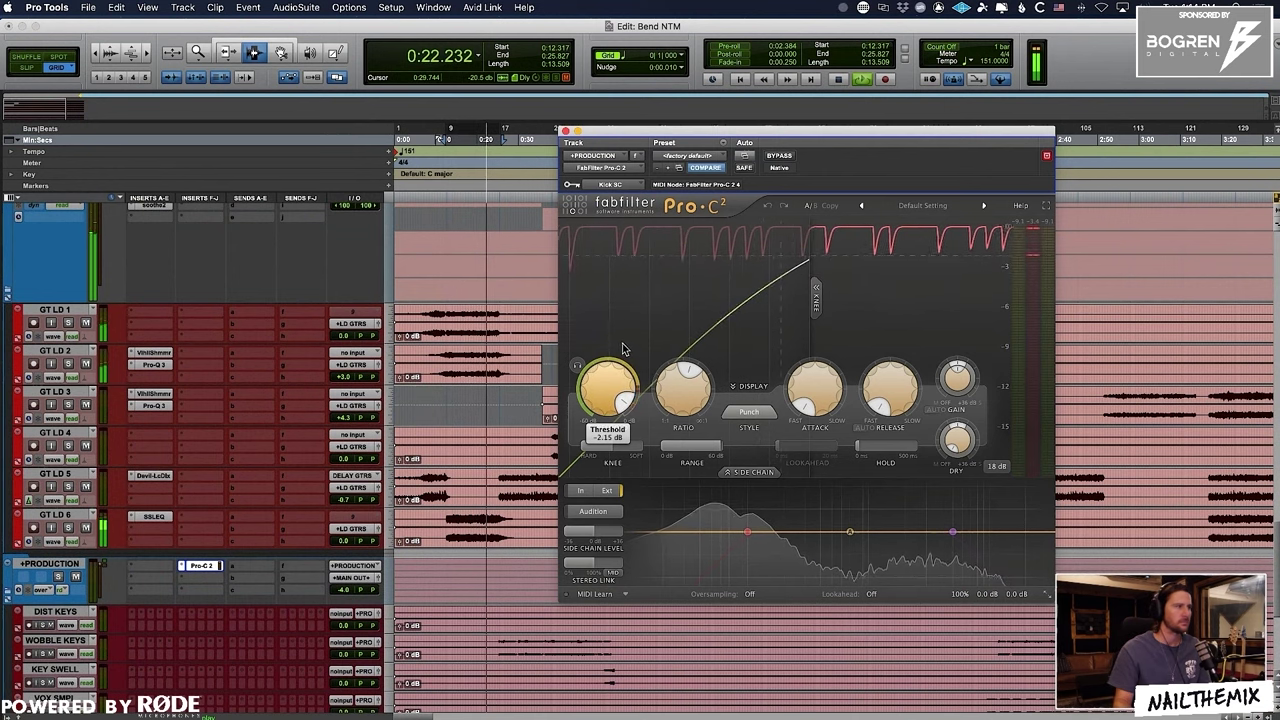
# Step: Raise the threshold of the Pro-C 2 on +LD GTRS slightly to lighten the lead guitars' ducking
pyautogui.scroll(3, 203, 233)
pyautogui.click(203, 322)
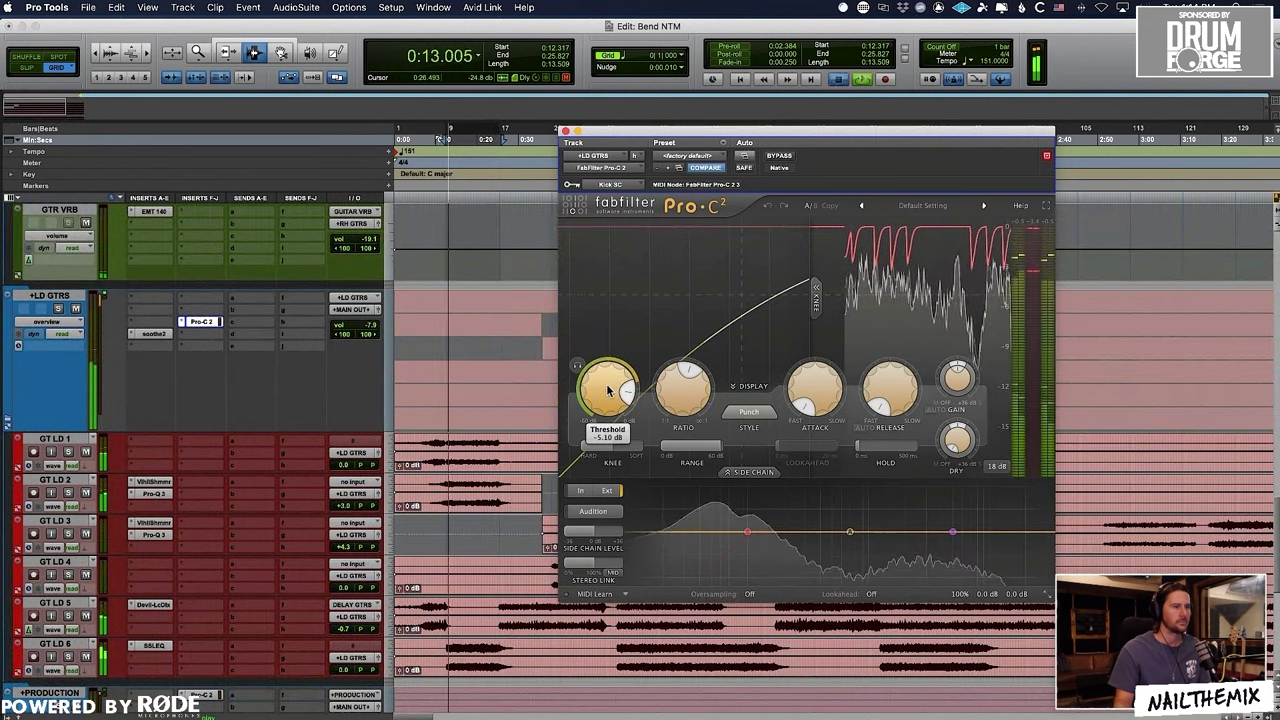
pyautogui.moveTo(605, 390); pyautogui.dragTo(609, 380)
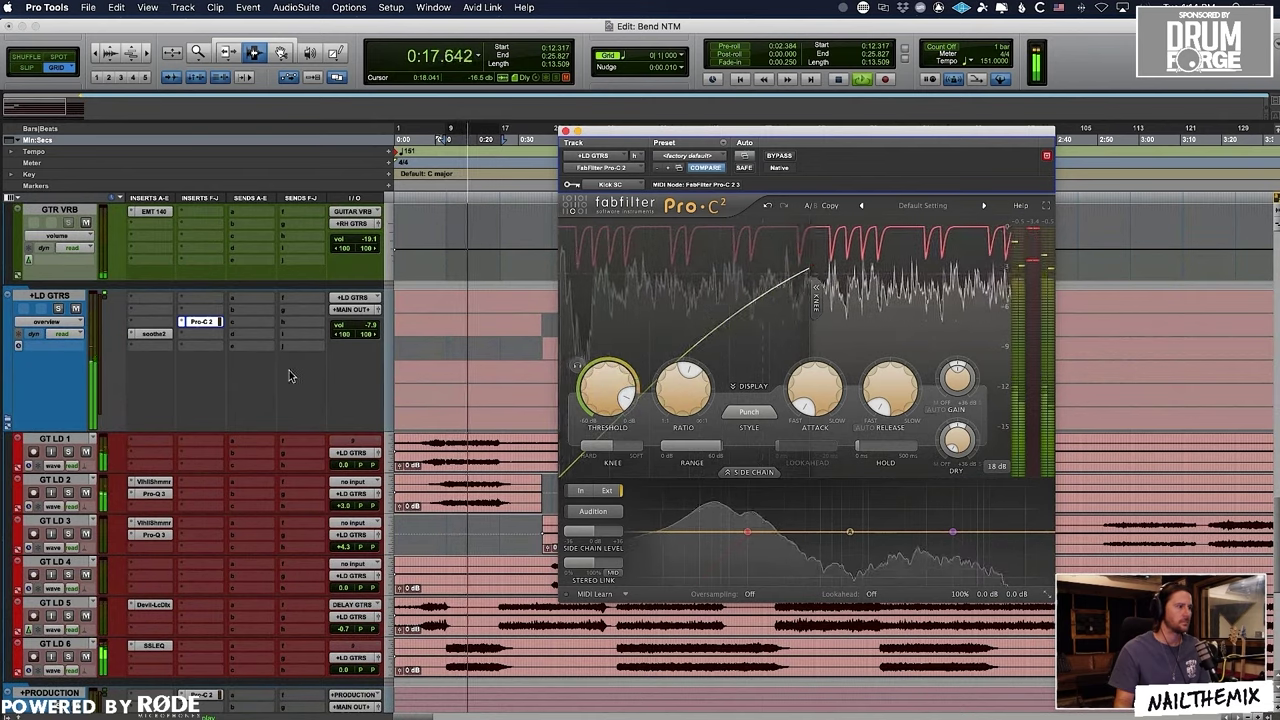
# Step: Copy the kick-sidechained Pro-C 2 to the +PERCUSSION bus and lower its ratio slightly
pyautogui.scroll(10, 294, 371)
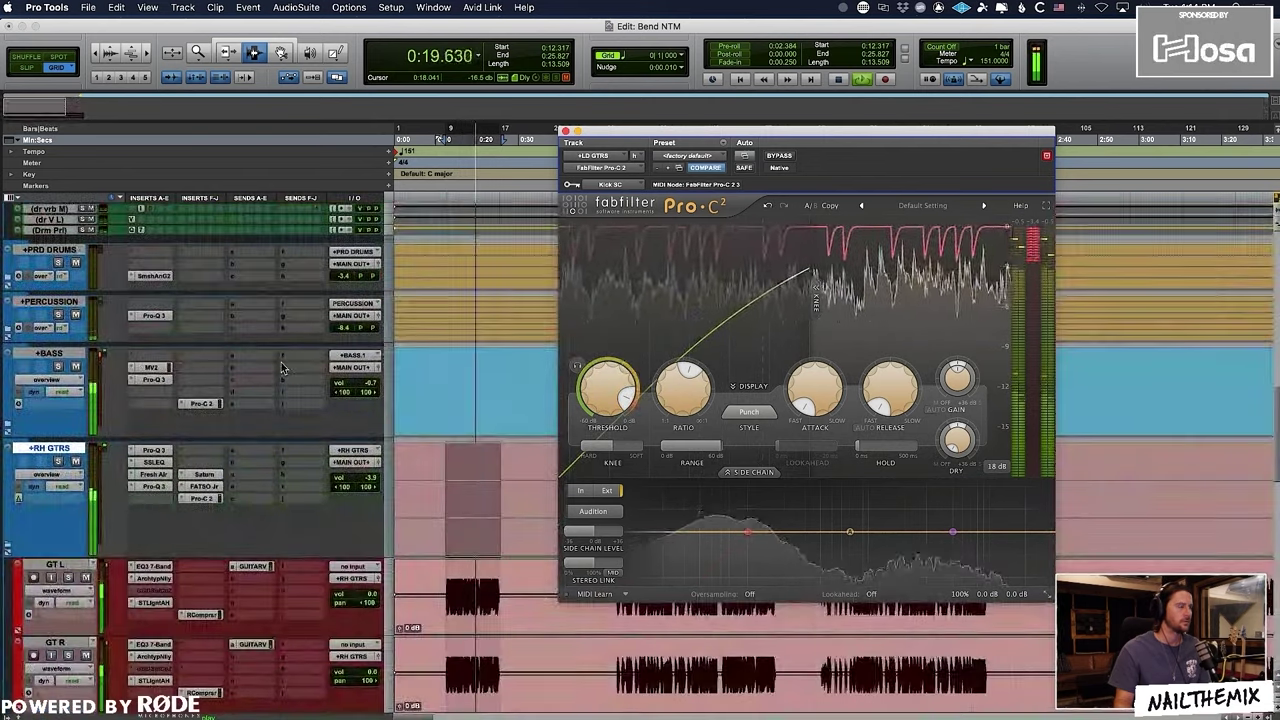
pyautogui.press('space')
pyautogui.scroll(-4, 217, 345)
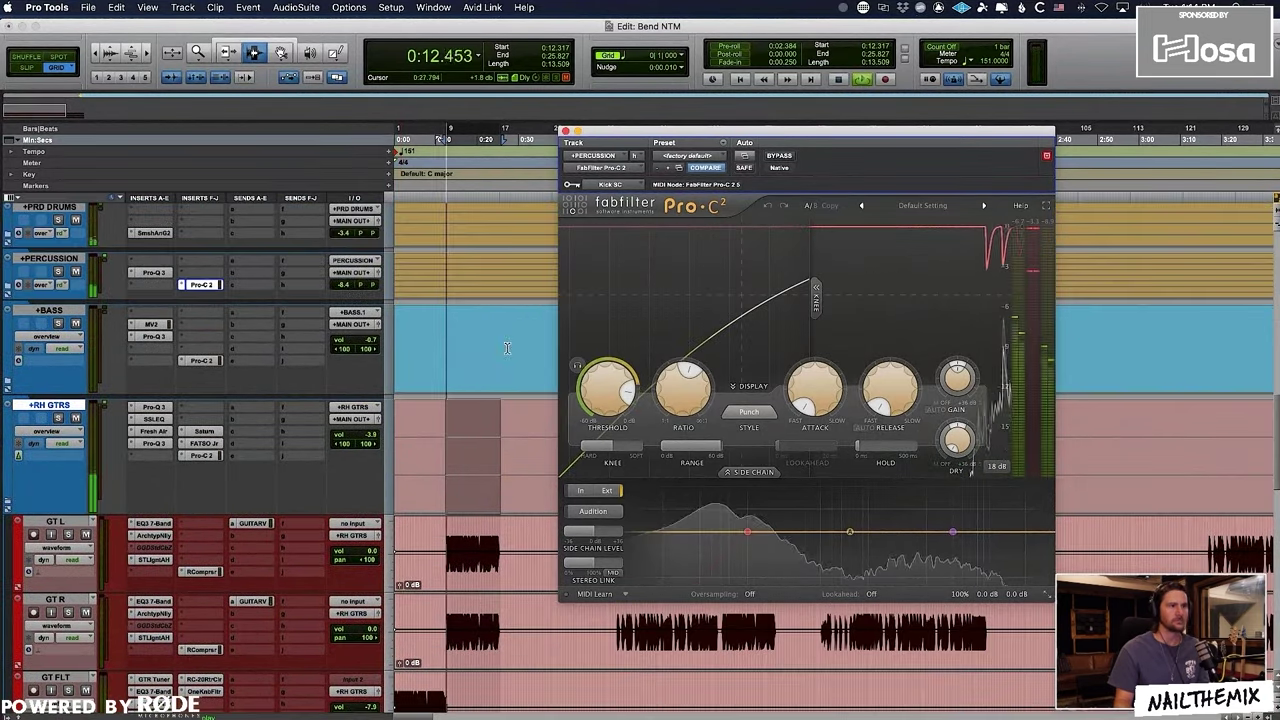
pyautogui.moveTo(679, 404); pyautogui.dragTo(672, 428)
pyautogui.press('space')
# Step: Audition the section starting at 0:54.039 with the +PERCUSSION Pro-C 2 window moved aside, and review the kick tracks and bus inserts
pyautogui.moveTo(690, 130); pyautogui.dragTo(680, 160)
pyautogui.click(617, 540)
pyautogui.press('space')
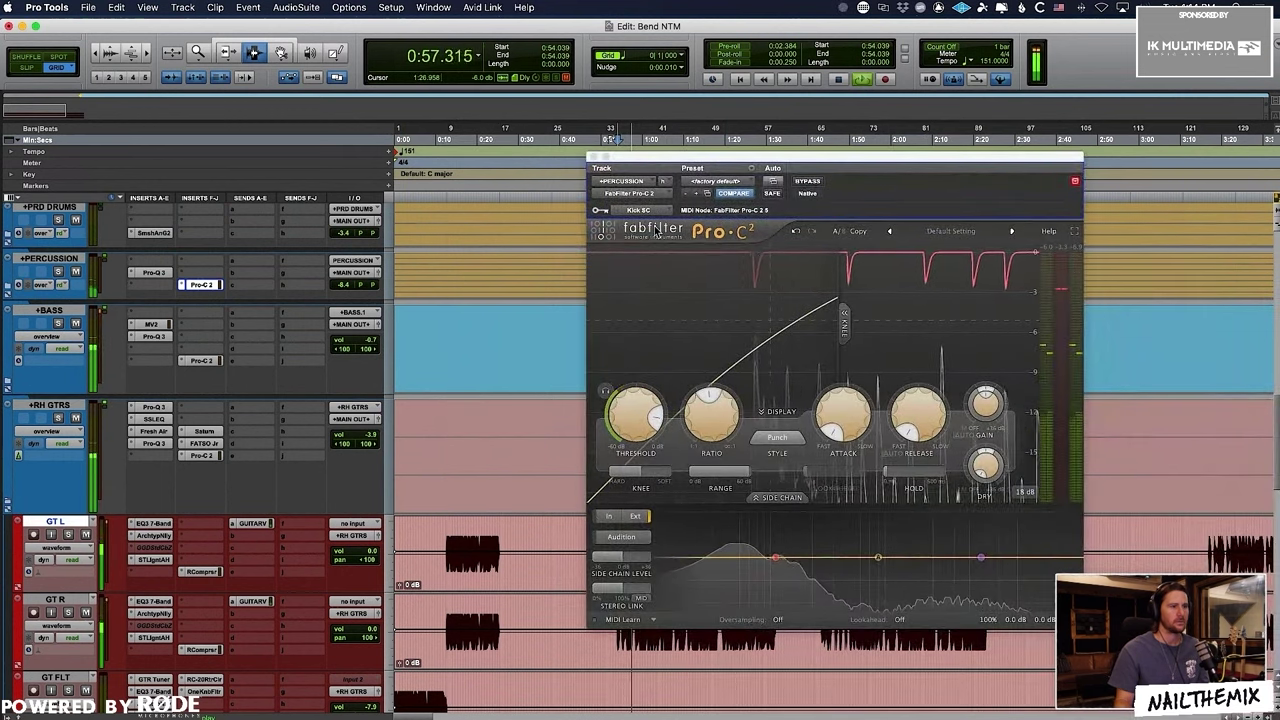
pyautogui.moveTo(657, 157); pyautogui.dragTo(960, 265)
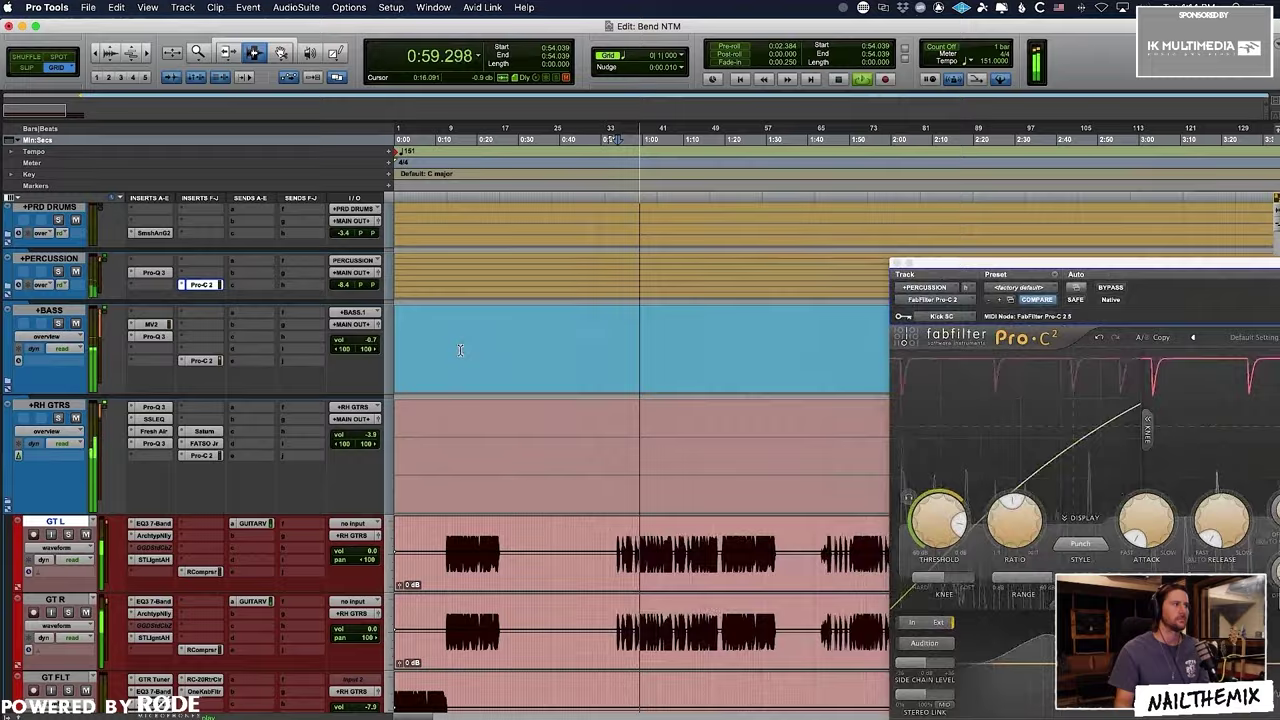
pyautogui.scroll(4, 460, 350)
pyautogui.scroll(5, 460, 350)
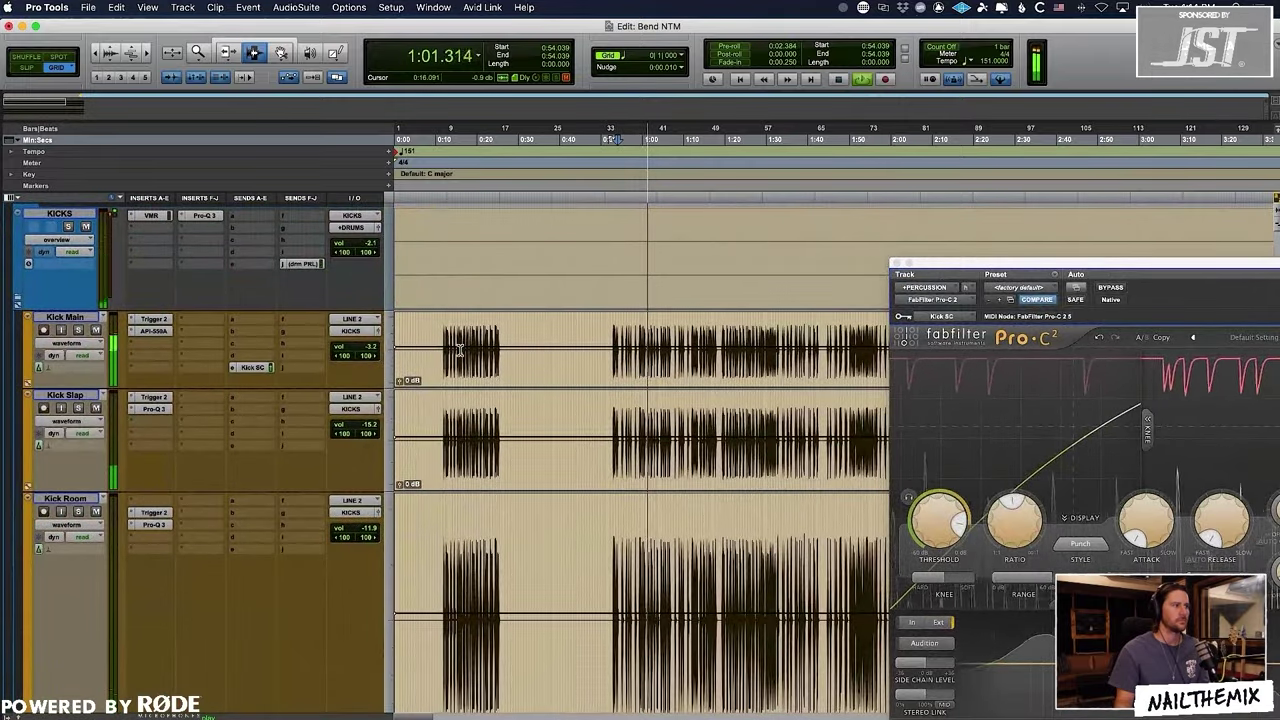
pyautogui.press('space')
pyautogui.scroll(-3, 459, 349)
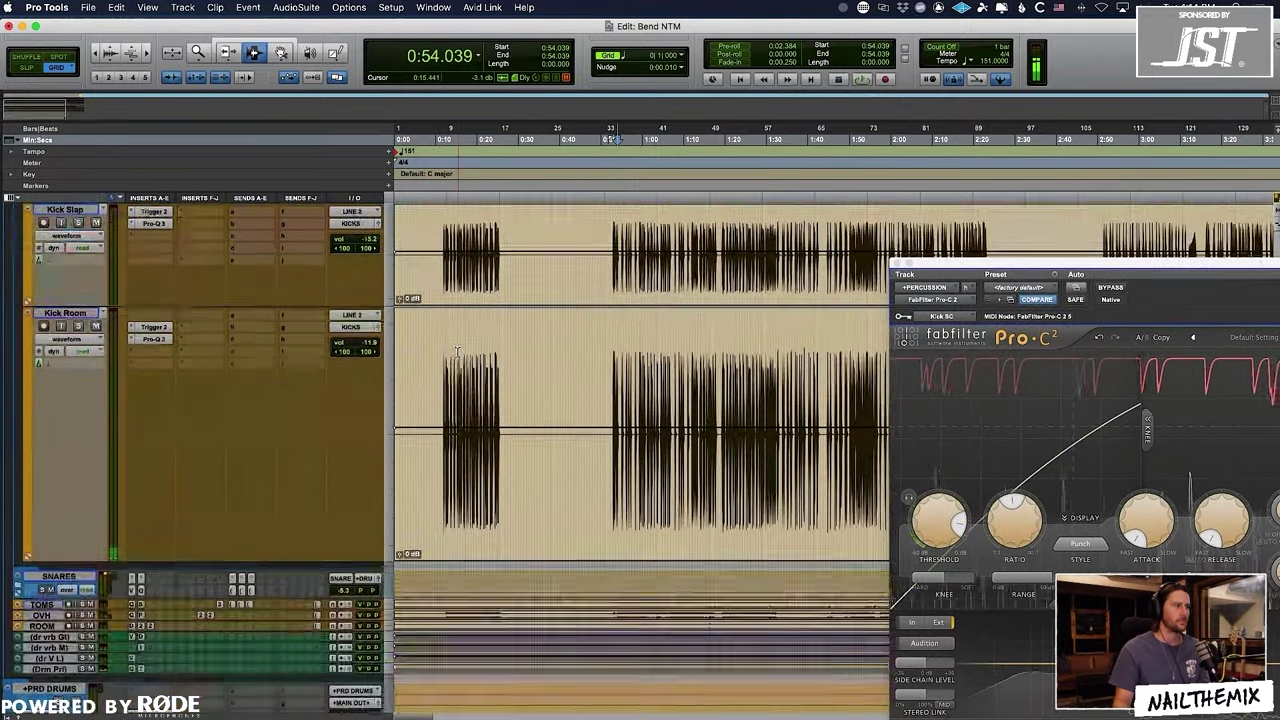
pyautogui.scroll(1, 292, 527)
pyautogui.scroll(-8, 258, 414)
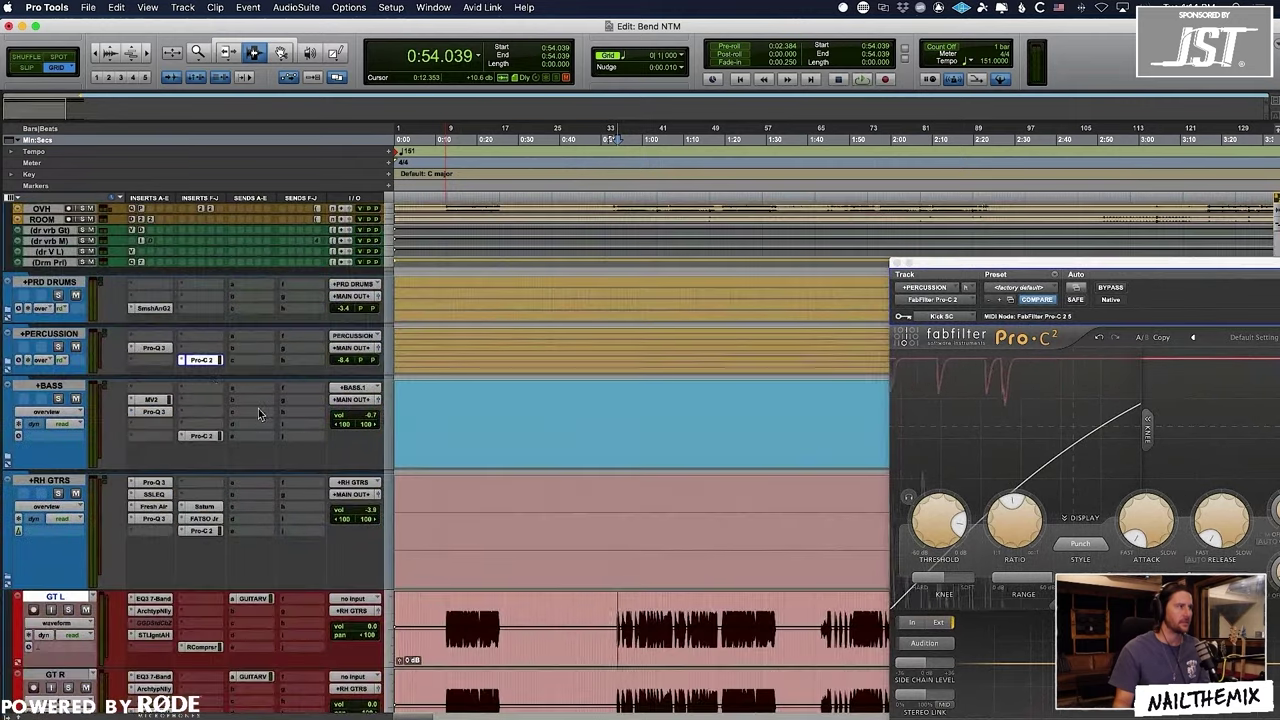
# Step: Enlarge the tracks from TOMS through (Drm Prl), and increase the height of the SNARES track to expose its sends
pyautogui.scroll(4, 60, 363)
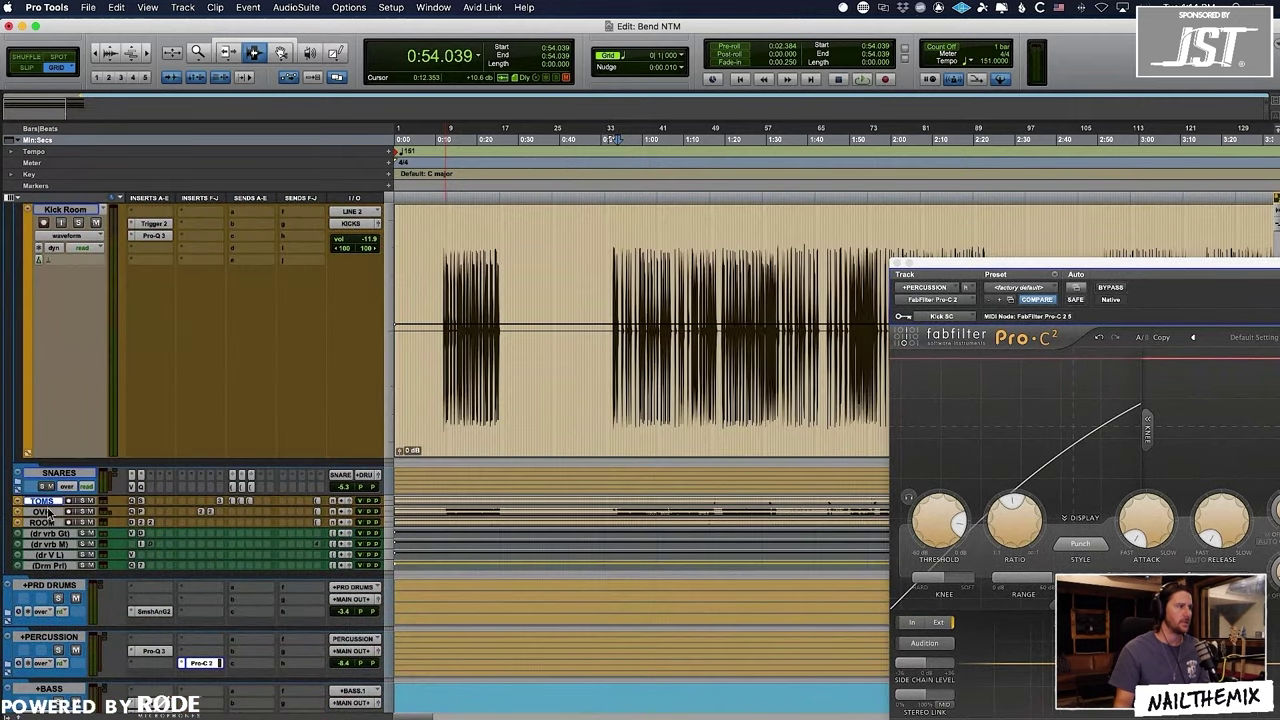
pyautogui.keyDown('shift'); pyautogui.click(56, 565); pyautogui.keyUp('shift')
pyautogui.hotkey('ctrl', 'Up')
pyautogui.hotkey('ctrl', 'Up')
pyautogui.hotkey('ctrl', 'Up')
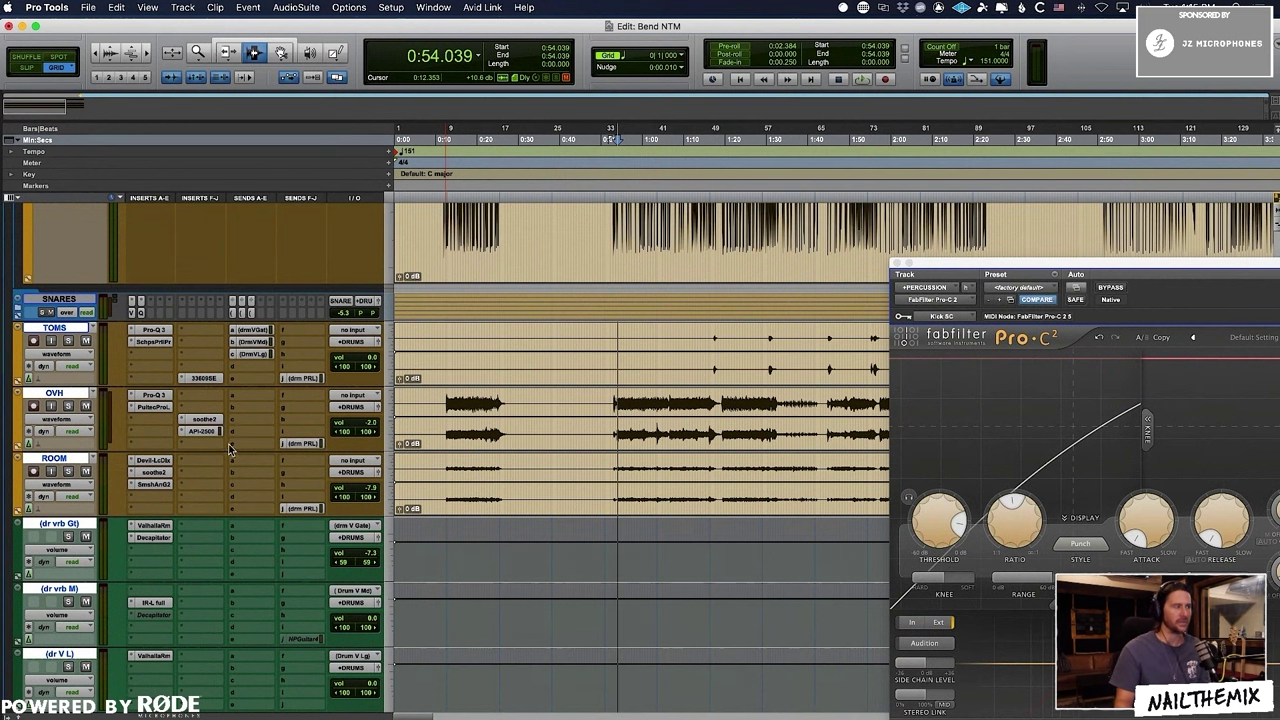
pyautogui.moveTo(295, 320); pyautogui.dragTo(295, 411)
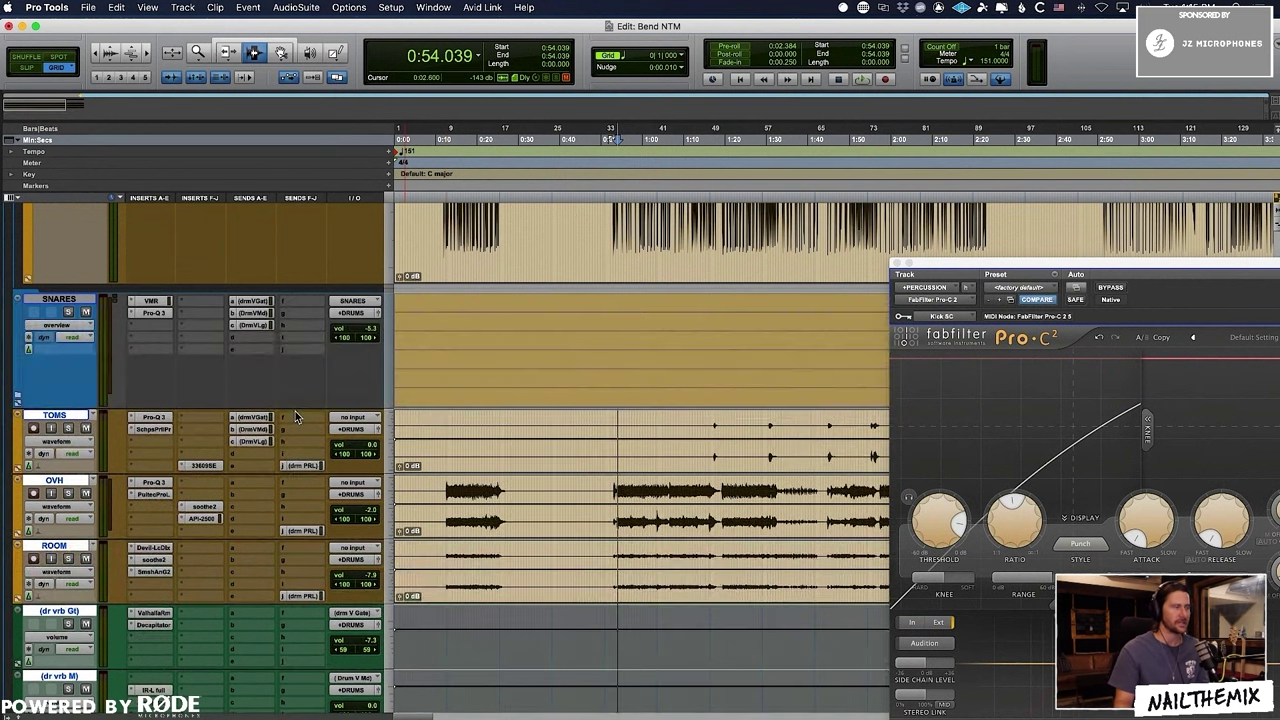
# Step: Assign send j on SNARES to the Vocal 3.L bus, rename that bus SNARE SC, and close the send window
pyautogui.click(314, 349)
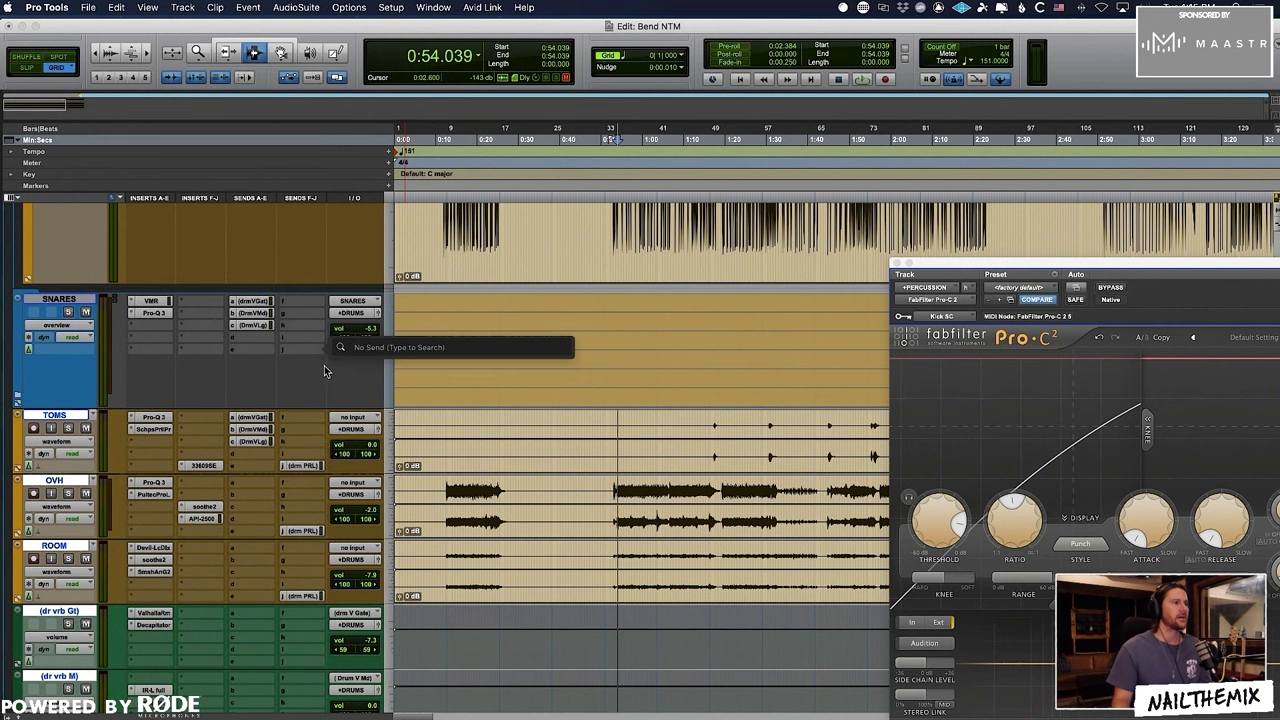
pyautogui.click(325, 366)
pyautogui.click(313, 349)
pyautogui.moveTo(340, 361)
pyautogui.moveTo(483, 363)
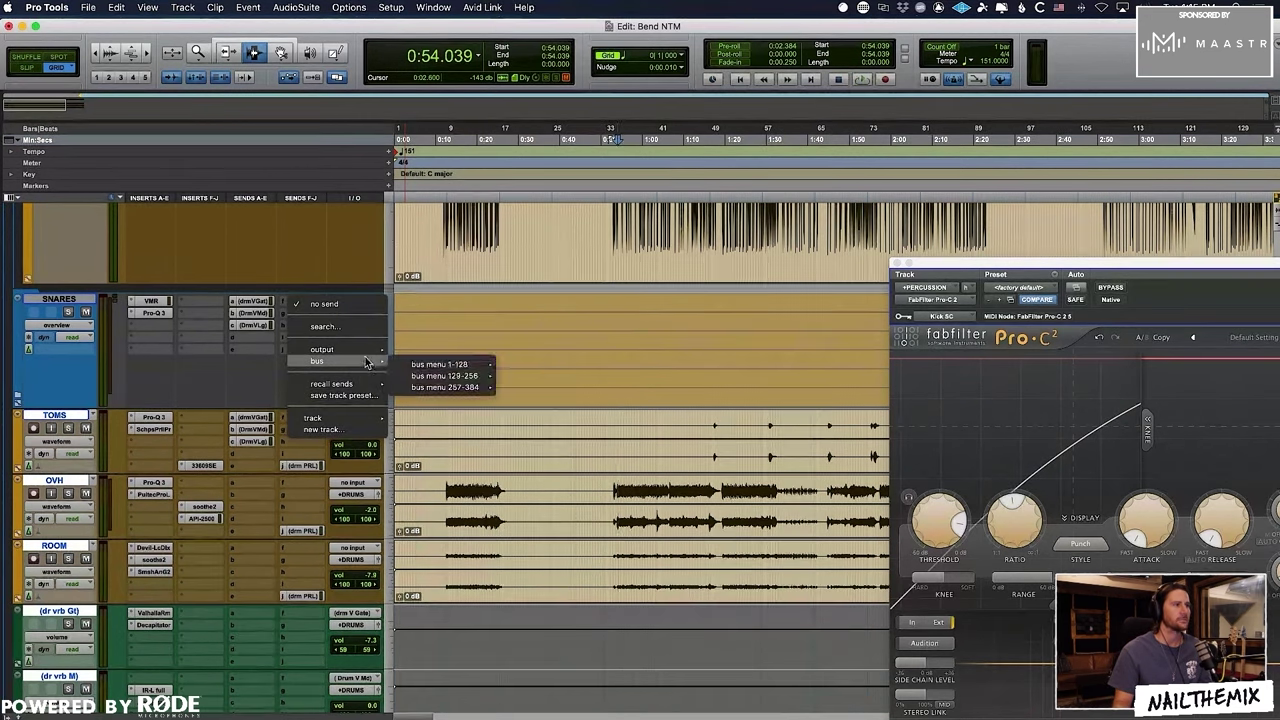
pyautogui.click(580, 94)
pyautogui.rightClick(300, 349)
pyautogui.click(345, 401)
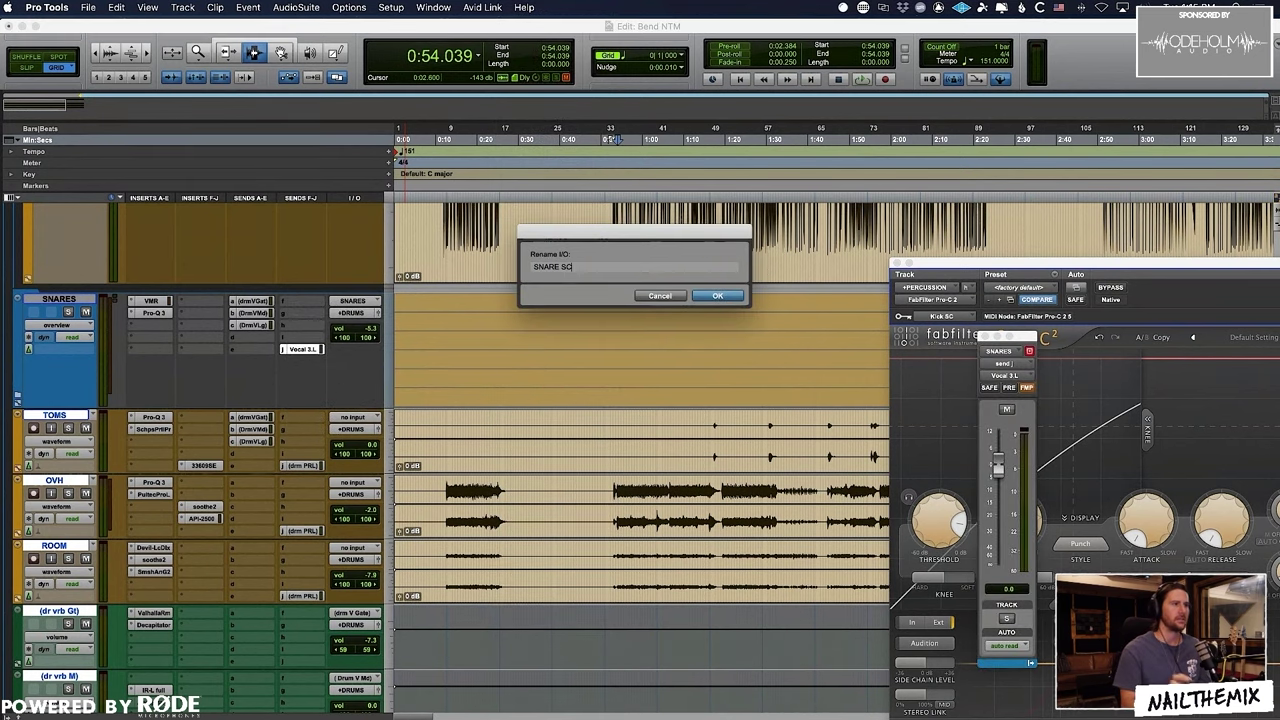
pyautogui.write('SNARE SC')
pyautogui.press('Return')
pyautogui.click(988, 349)
# Step: Add a second copy of Pro-C 2 to +BASS above the existing one and set its key input to SNARE SC
pyautogui.scroll(-10, 178, 366)
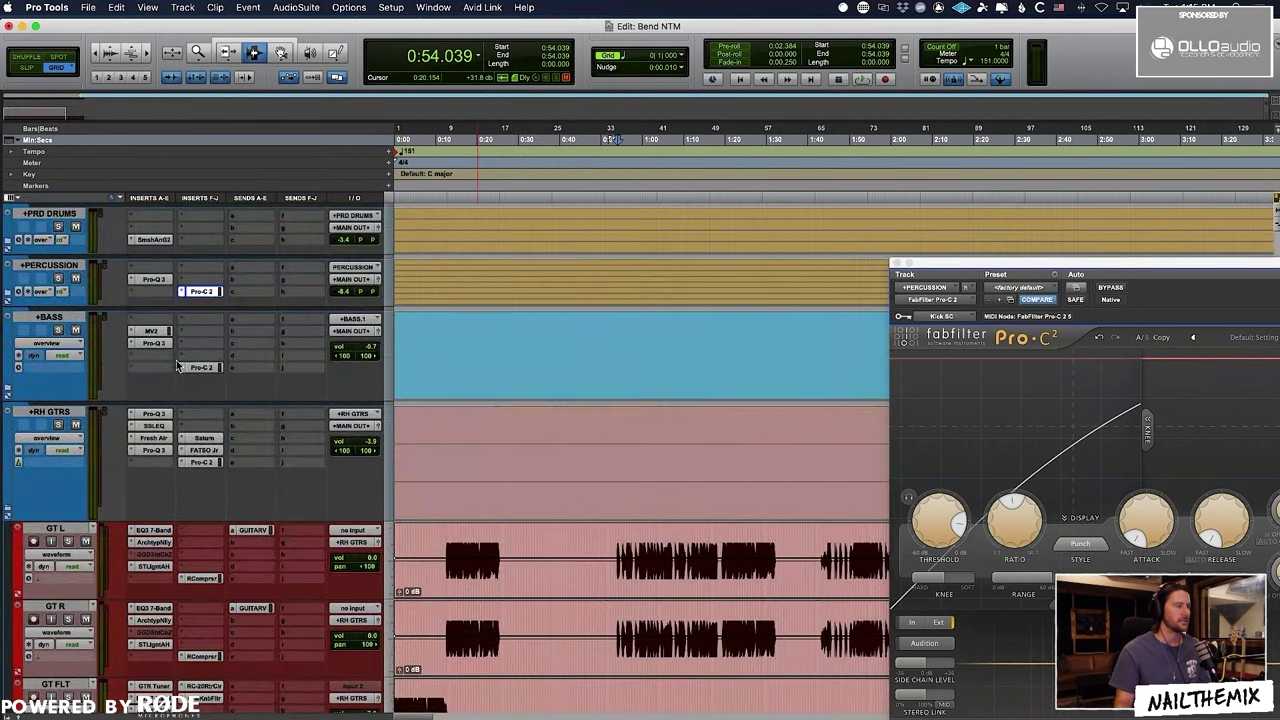
pyautogui.click(208, 358)
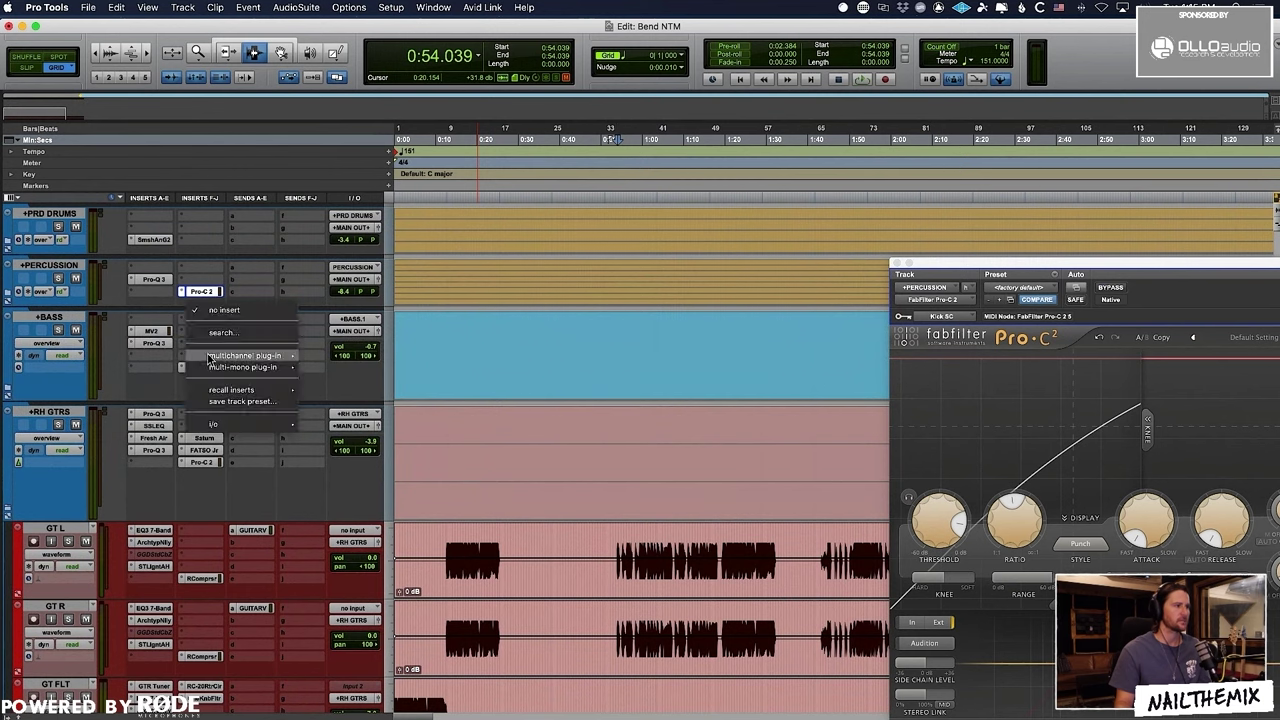
pyautogui.click(202, 355)
pyautogui.click(940, 316)
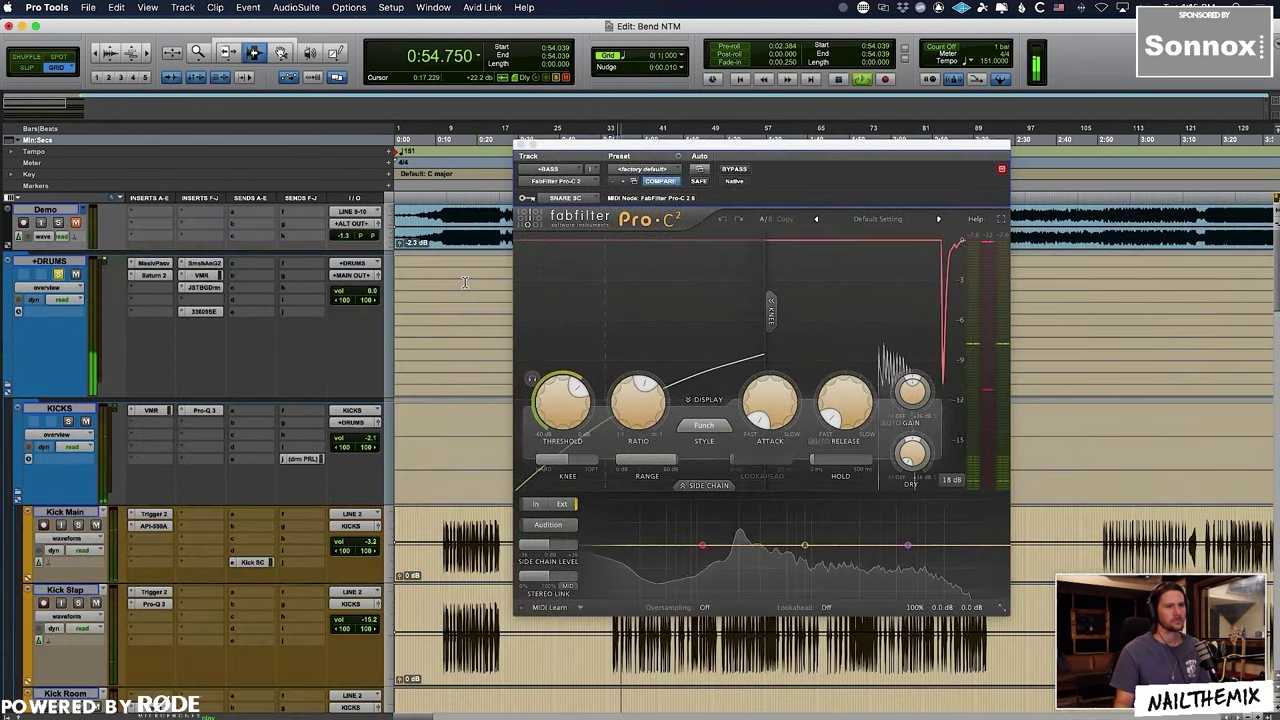
# Step: Audition the snare-keyed Pro-C 2 on +BASS from 0:11.523 and check its attack and release settings
pyautogui.press('space')
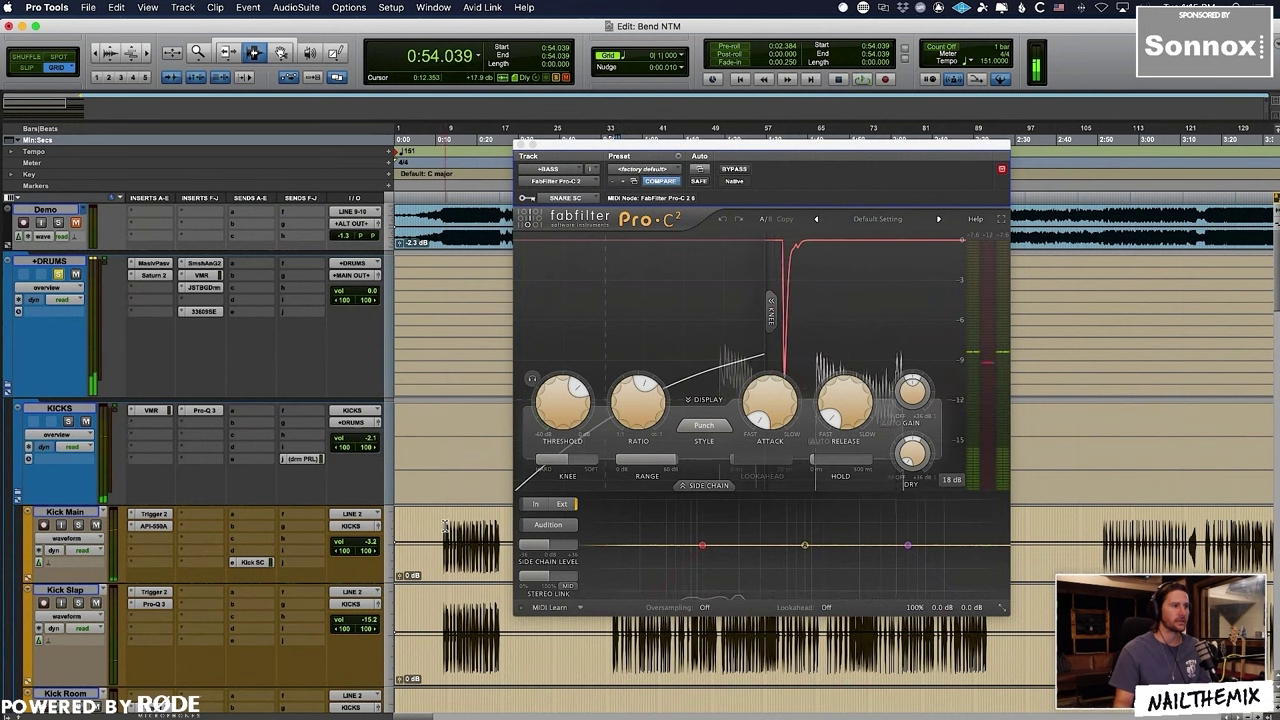
pyautogui.click(446, 527)
pyautogui.press('space')
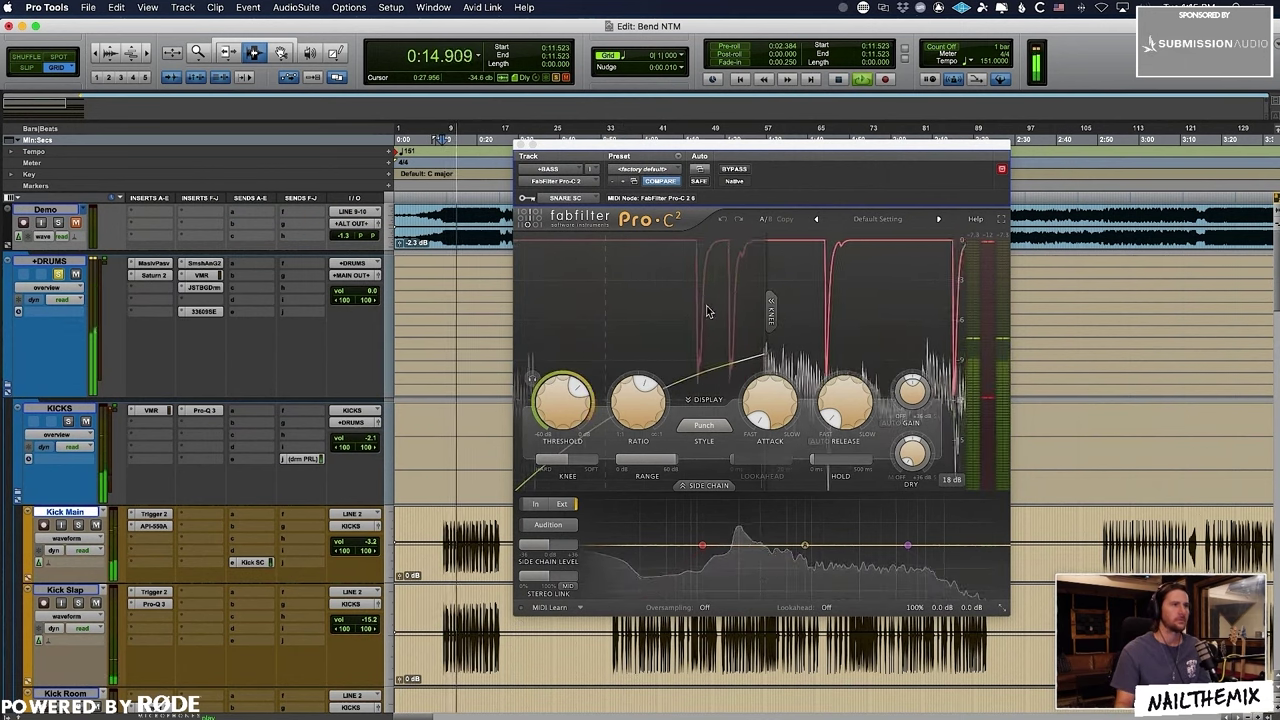
pyautogui.moveTo(790, 408)
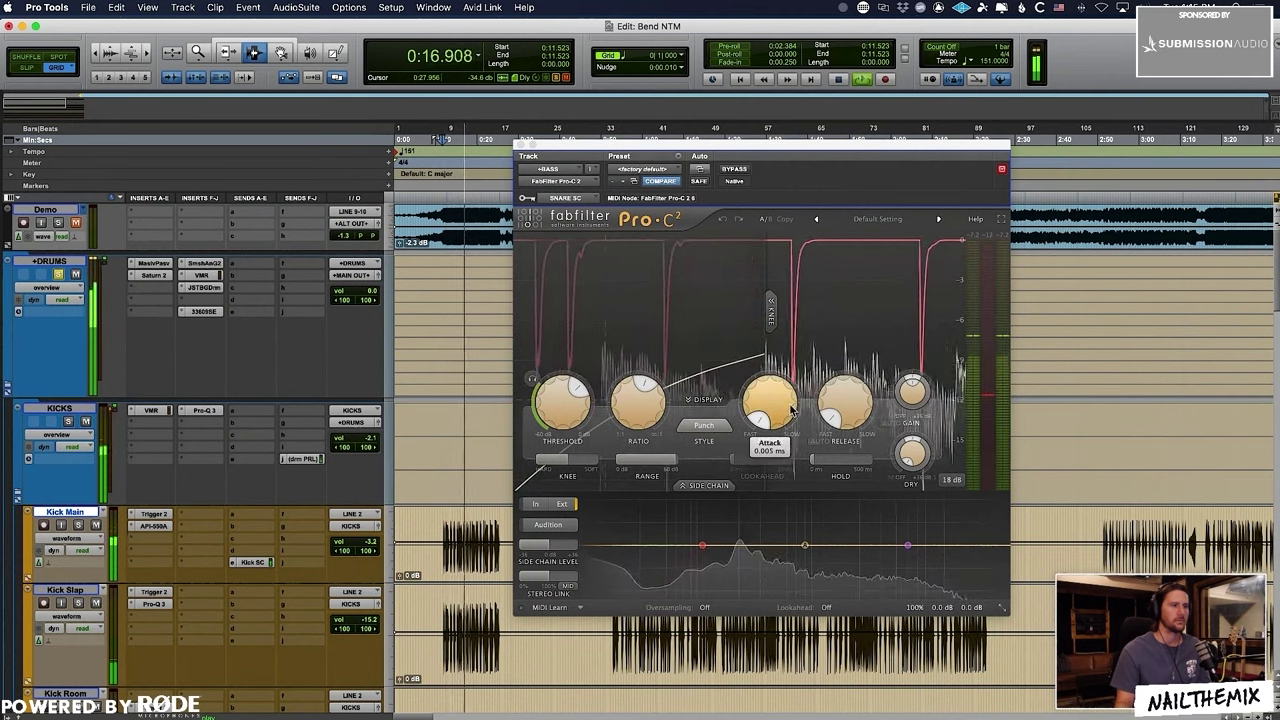
pyautogui.moveTo(853, 403)
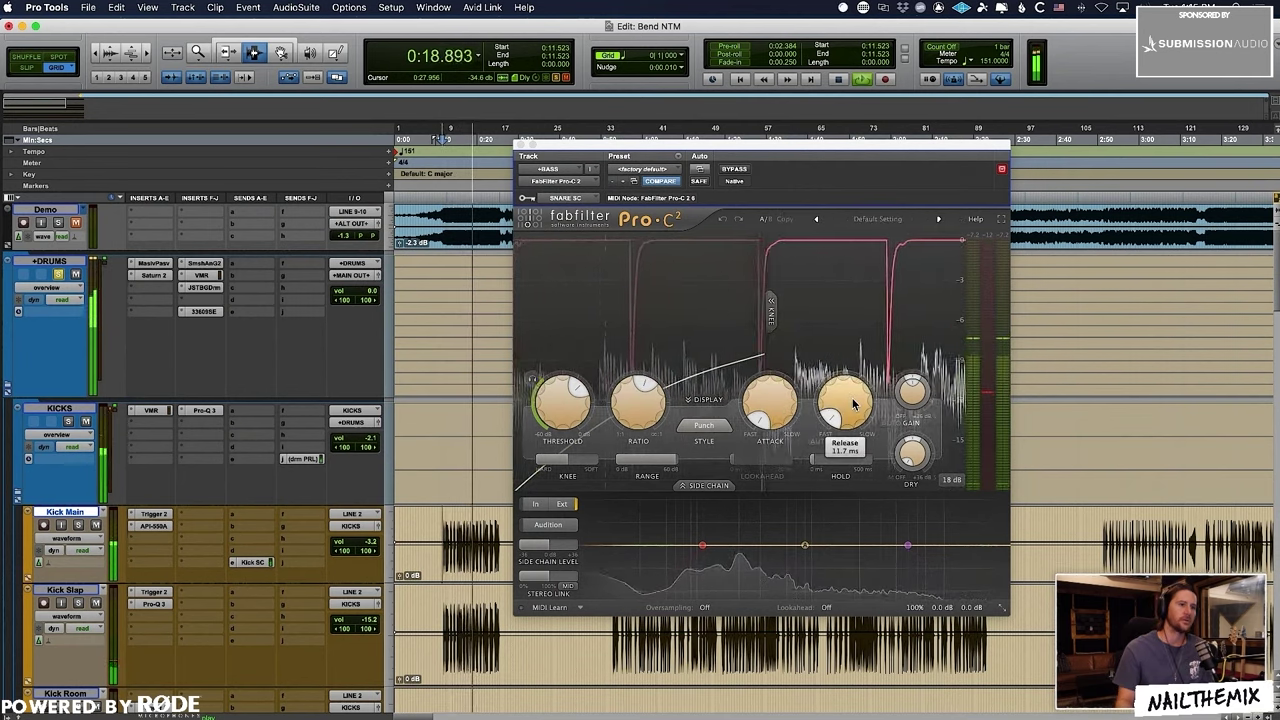
pyautogui.press('space')
# Step: Switch the snare-keyed +BASS Pro-C 2 to the Clean style and slow its attack to 7.44 ms
pyautogui.moveTo(755, 425)
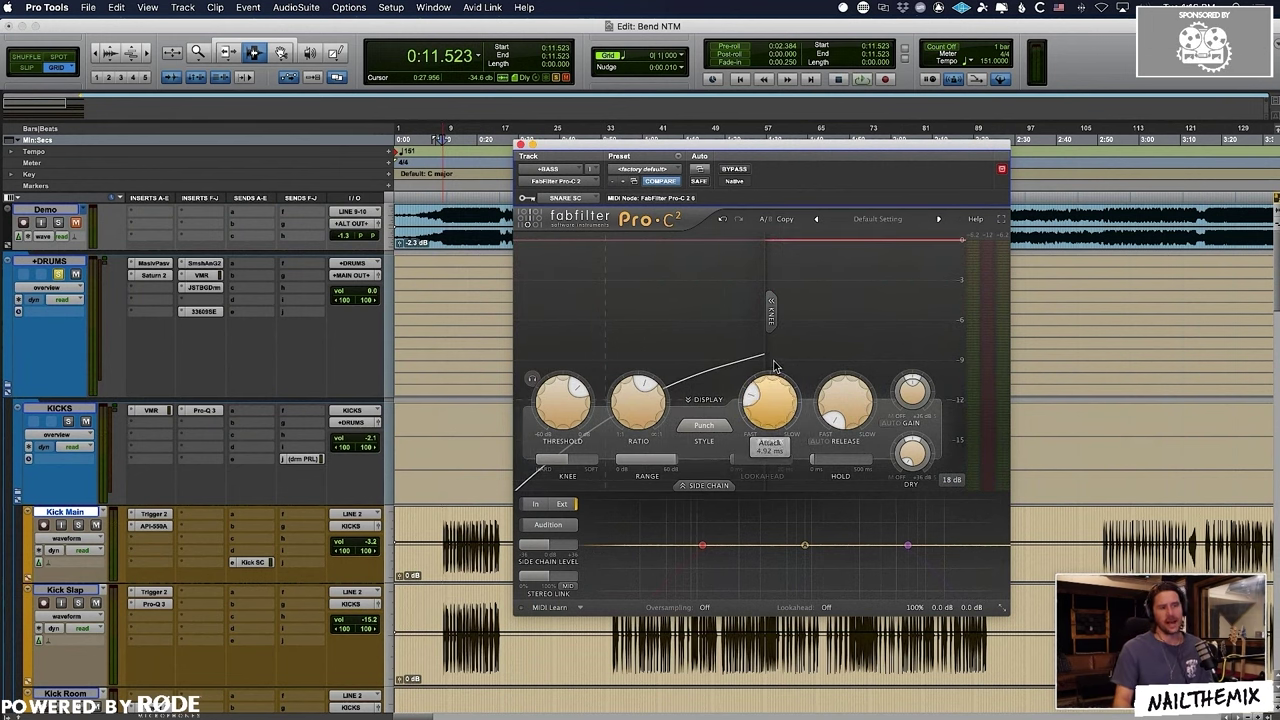
pyautogui.click(718, 426)
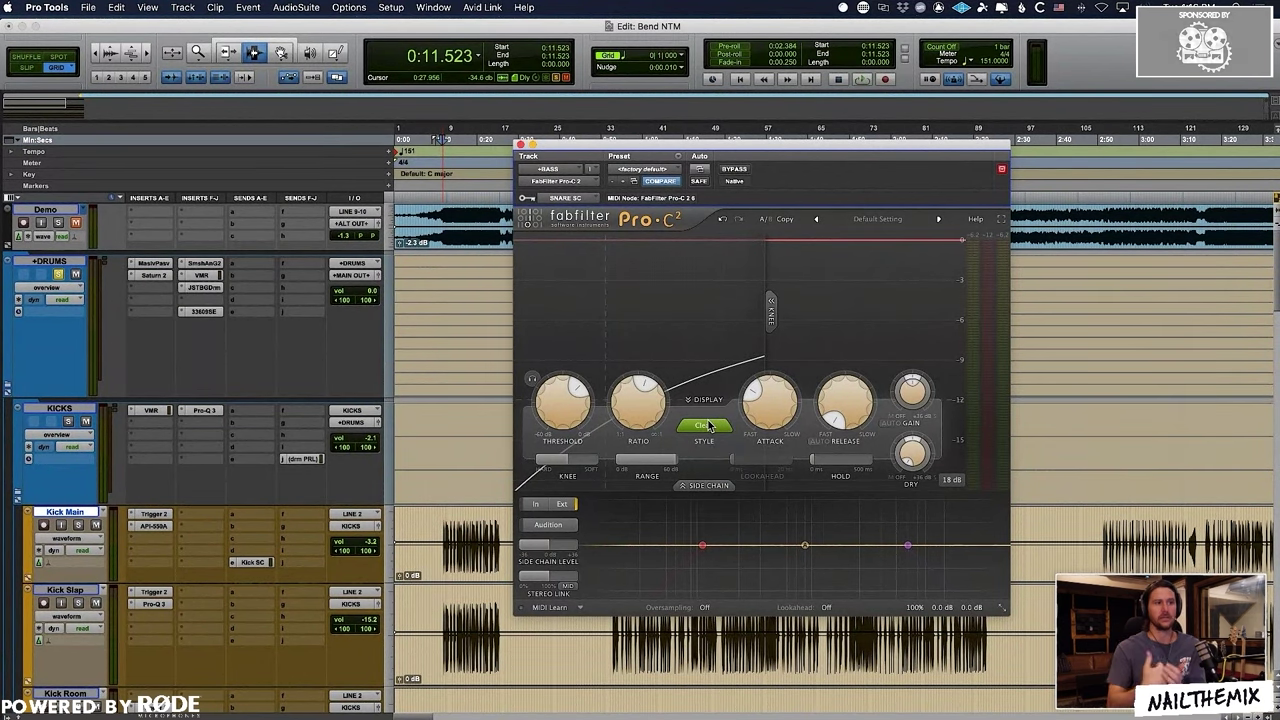
pyautogui.press('space')
pyautogui.moveTo(768, 412)
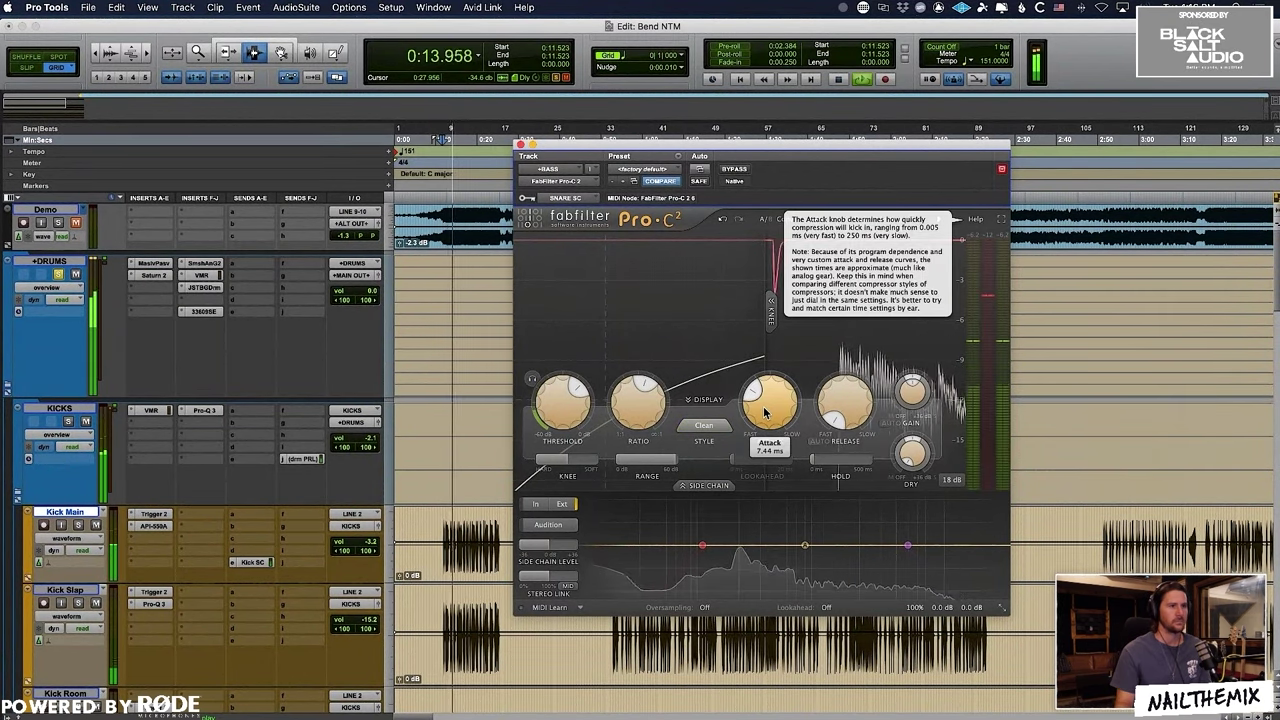
# Step: Sweep the +BASS Pro-C 2 threshold down to -60.00 dB, then bring it back up to a moderately lower setting for stronger snare ducking
pyautogui.moveTo(573, 410)
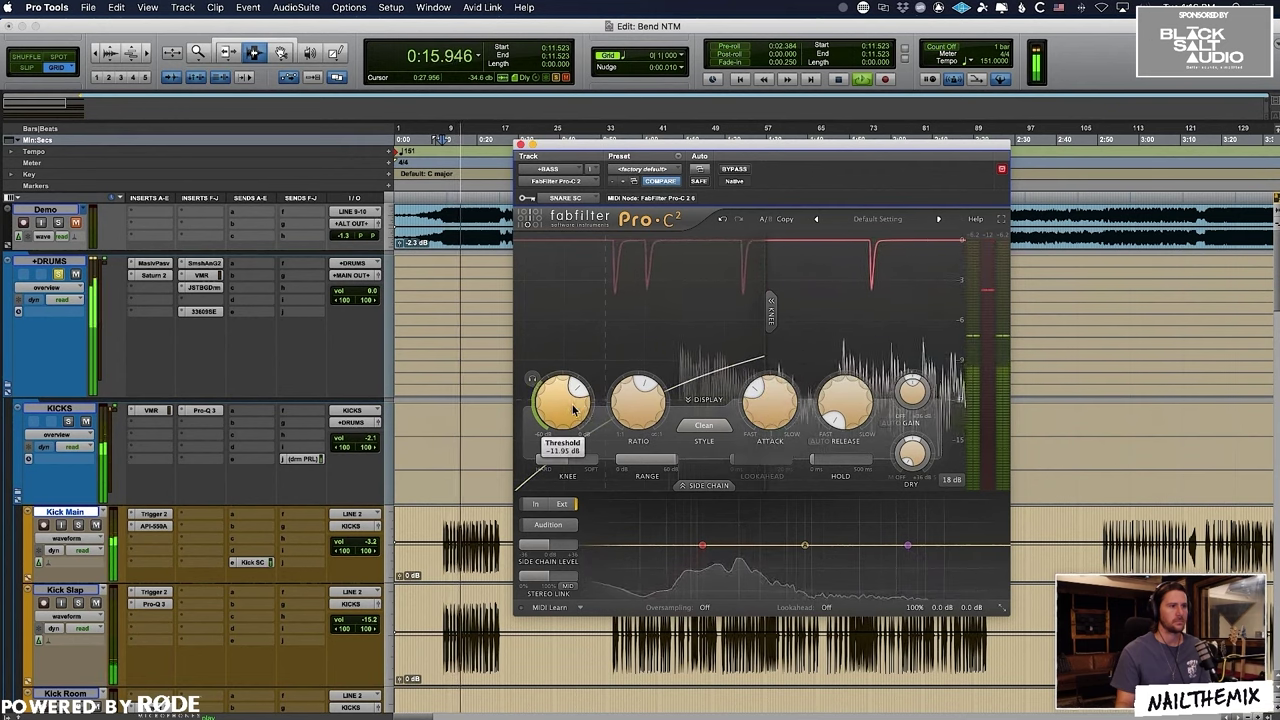
pyautogui.moveTo(573, 410); pyautogui.dragTo(545, 542)
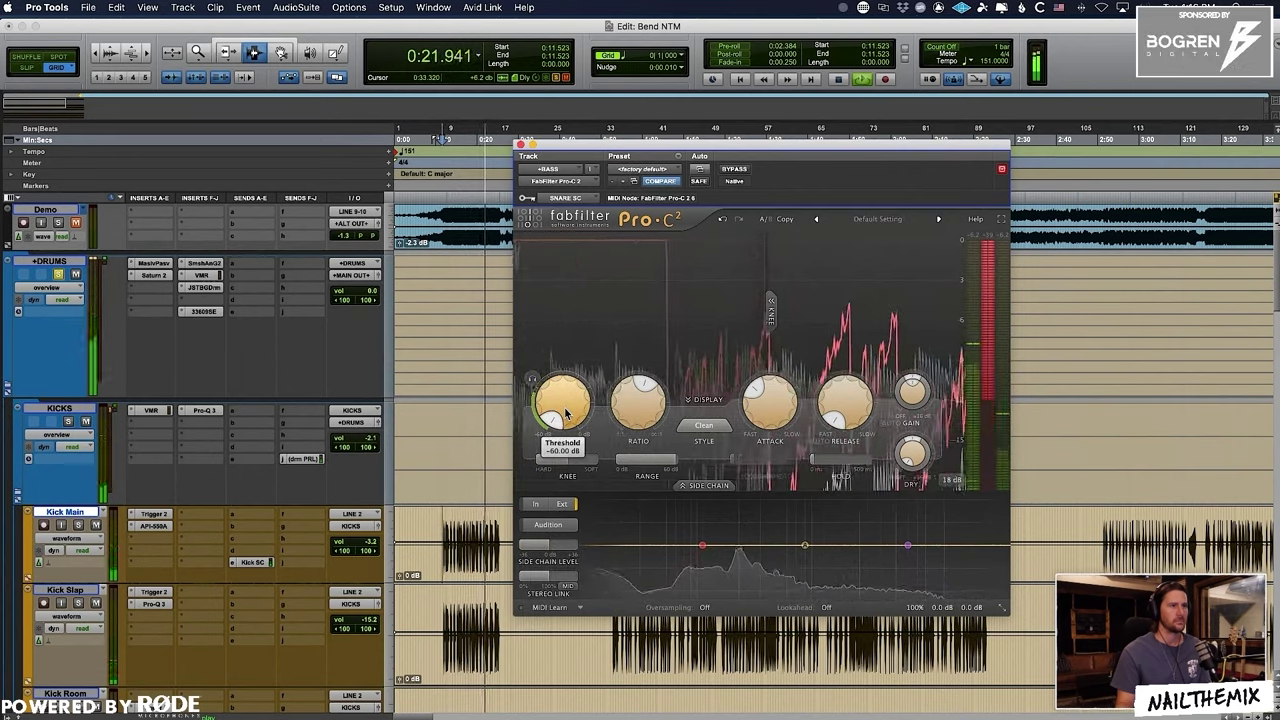
pyautogui.moveTo(562, 375); pyautogui.dragTo(561, 343)
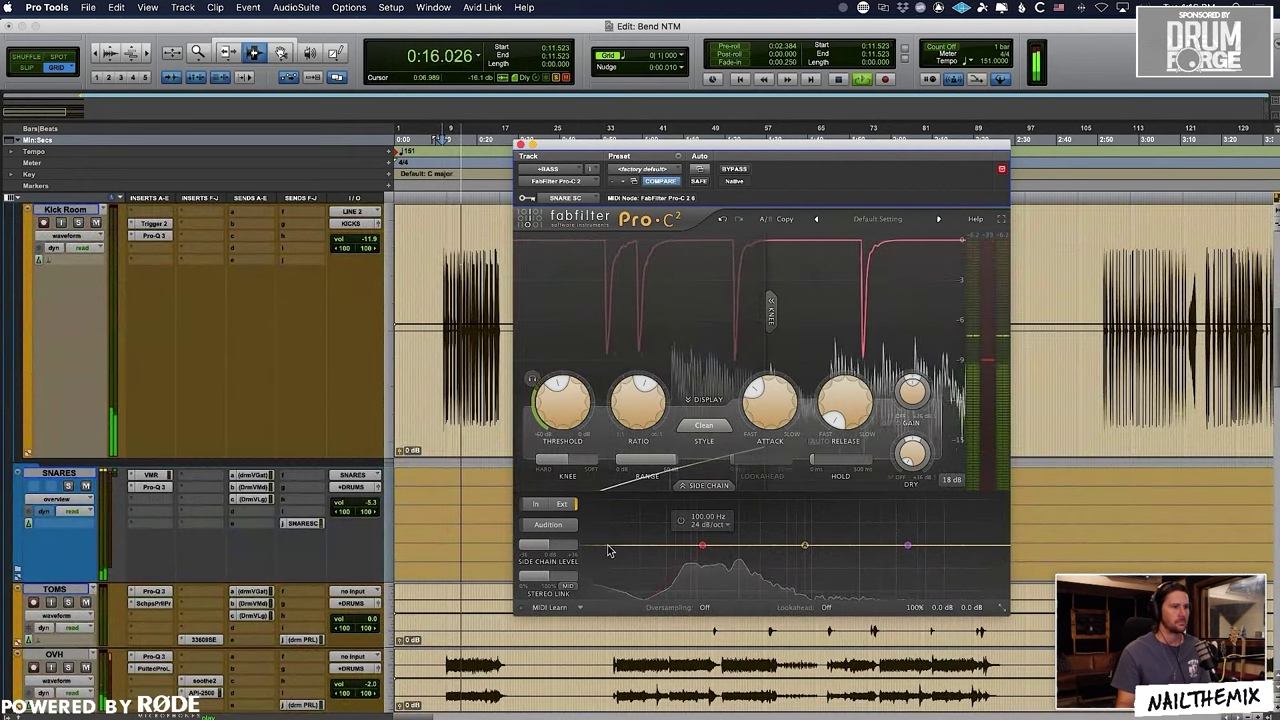
# Step: Raise the low-cut frequency of the +BASS Pro-C 2 side-chain filter and shorten the attack to 6.24 ms
pyautogui.moveTo(703, 546); pyautogui.dragTo(726, 547)
pyautogui.scroll(1, 745, 547)
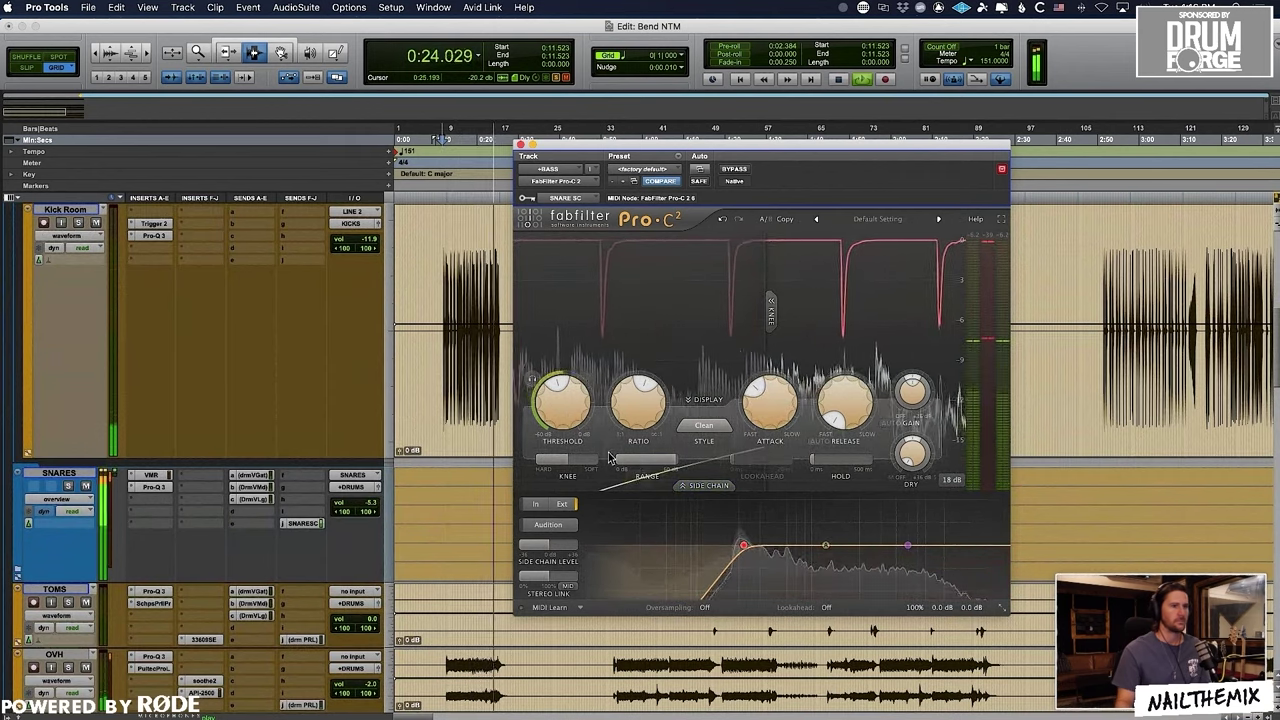
pyautogui.moveTo(775, 390); pyautogui.dragTo(772, 402)
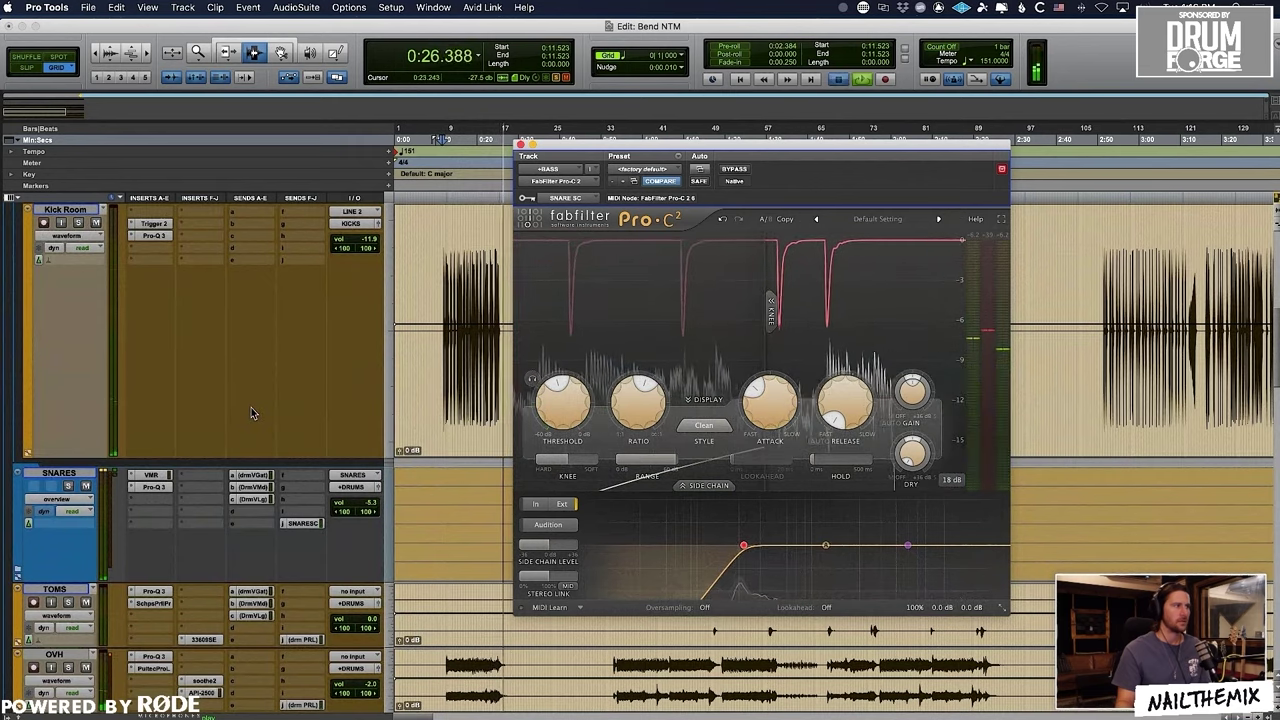
pyautogui.press('space')
pyautogui.scroll(5, 238, 413)
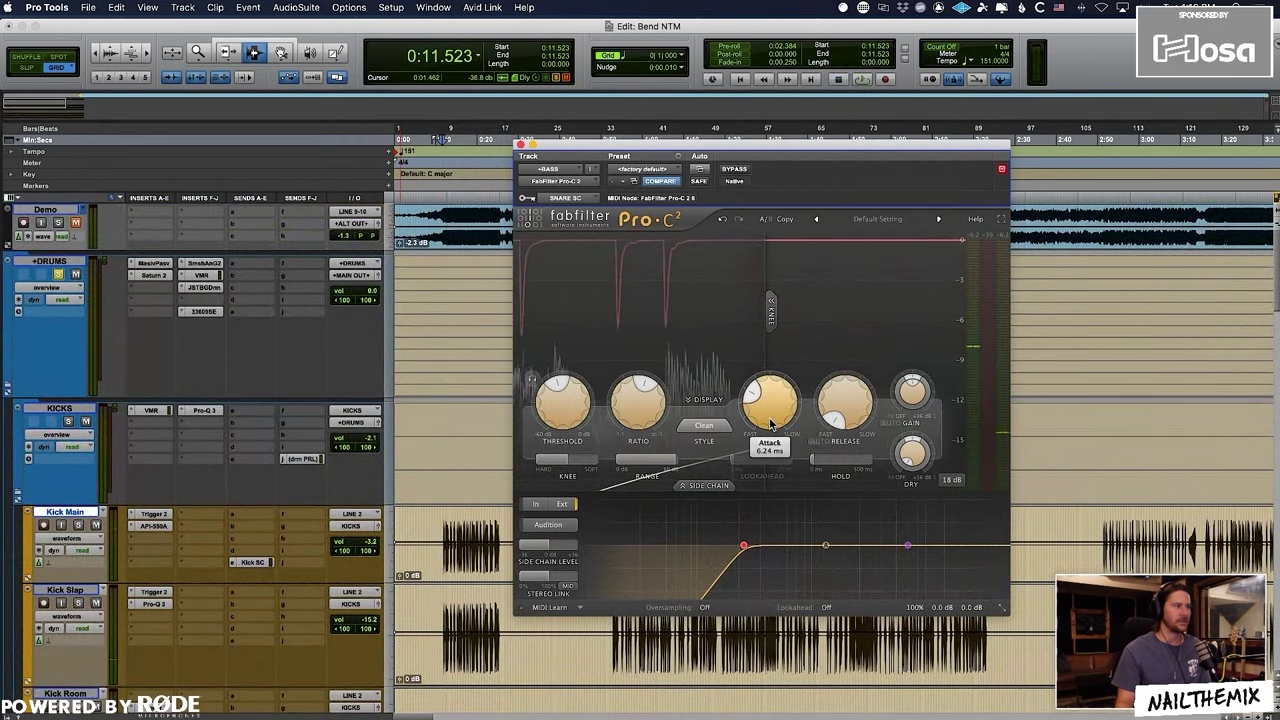
# Step: Copy the snare-keyed Pro-C 2 from +BASS to the empty +RH GTRS insert above its kick-keyed compressor and start playback
pyautogui.scroll(-15, 60, 278)
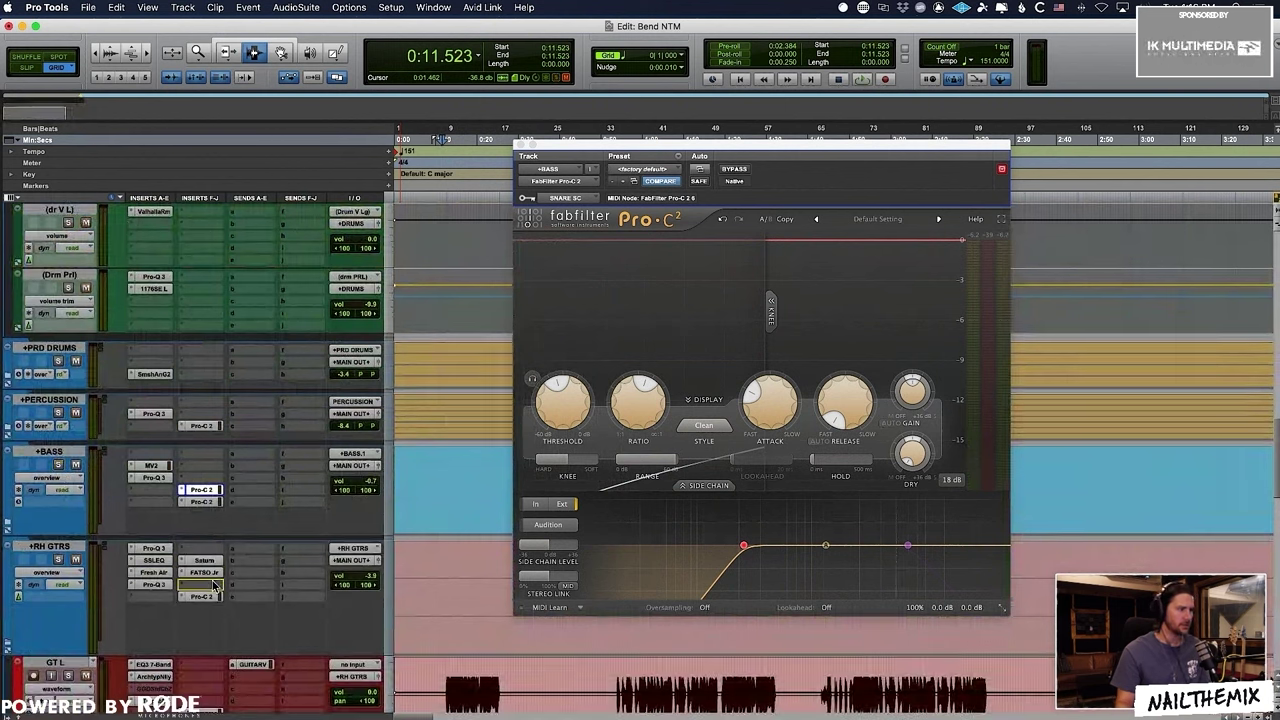
pyautogui.moveTo(213, 585); pyautogui.dragTo(211, 585)
pyautogui.press('space')
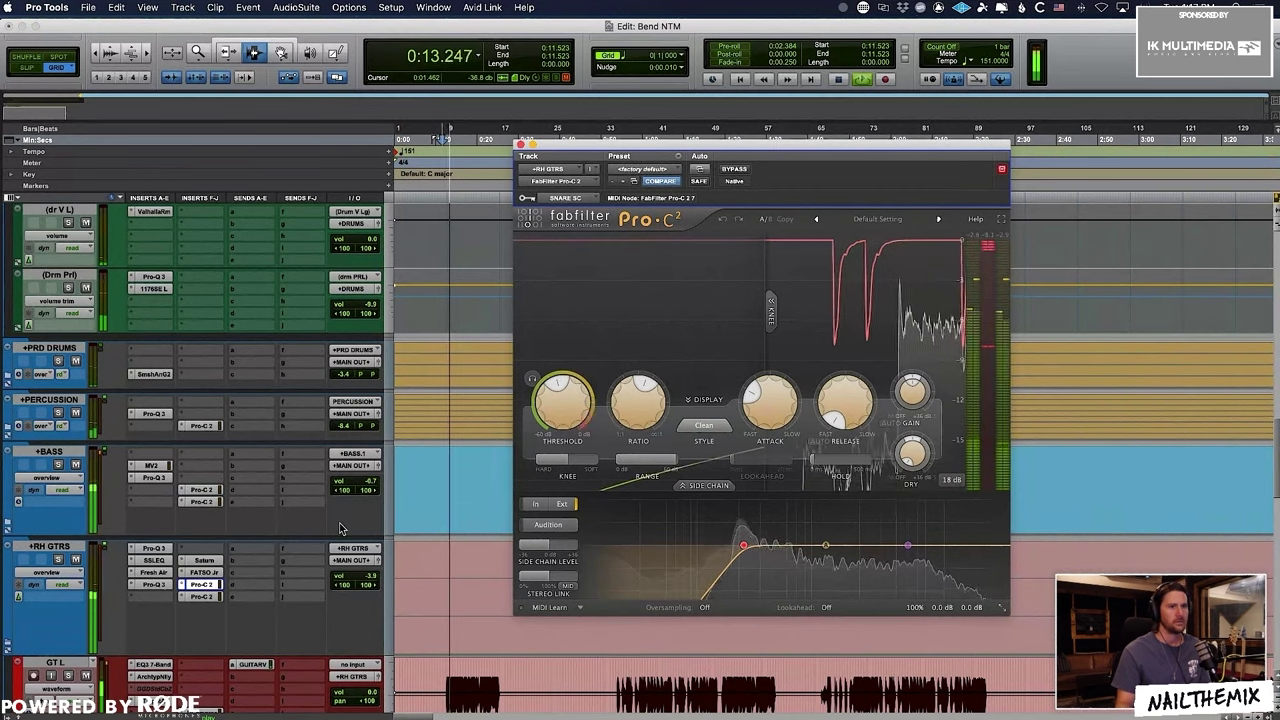
# Step: Slow the attack of the snare-keyed Pro-C 2 on +RH GTRS to 20.64 ms and set its threshold to -16.60 dB
pyautogui.moveTo(641, 416)
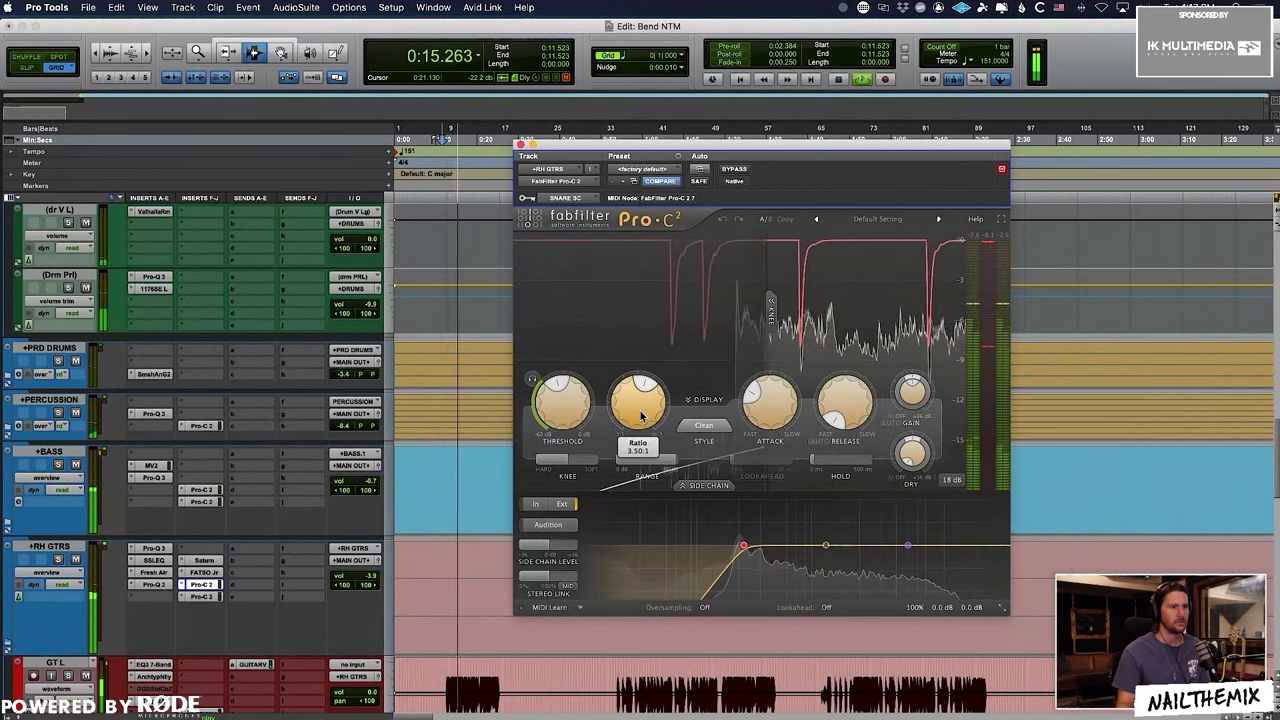
pyautogui.moveTo(763, 392)
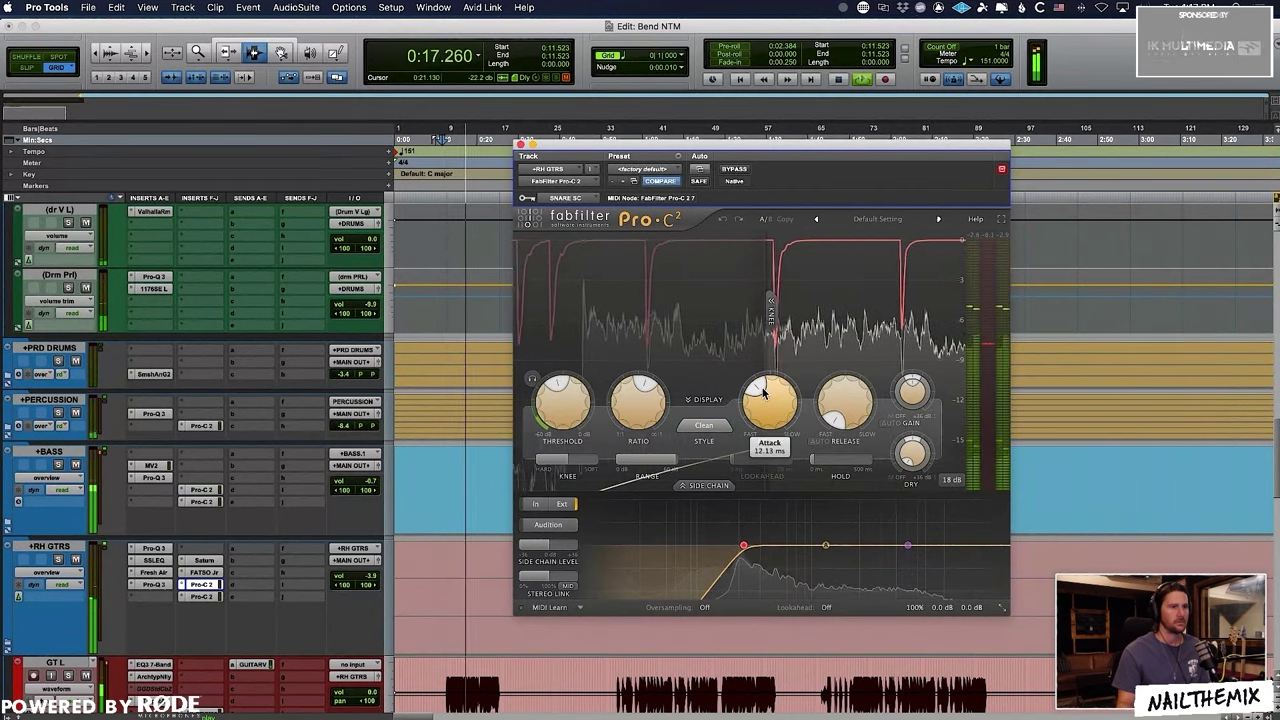
pyautogui.moveTo(763, 392); pyautogui.dragTo(763, 386)
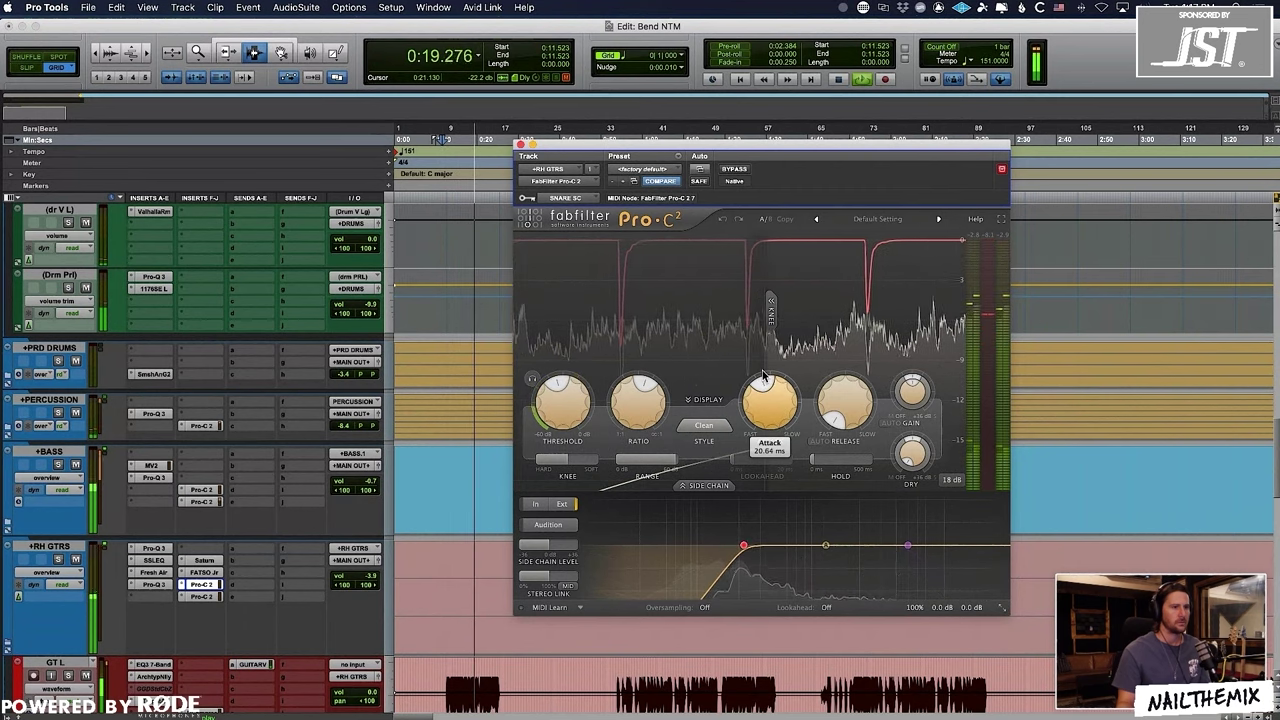
pyautogui.moveTo(560, 402); pyautogui.dragTo(563, 361)
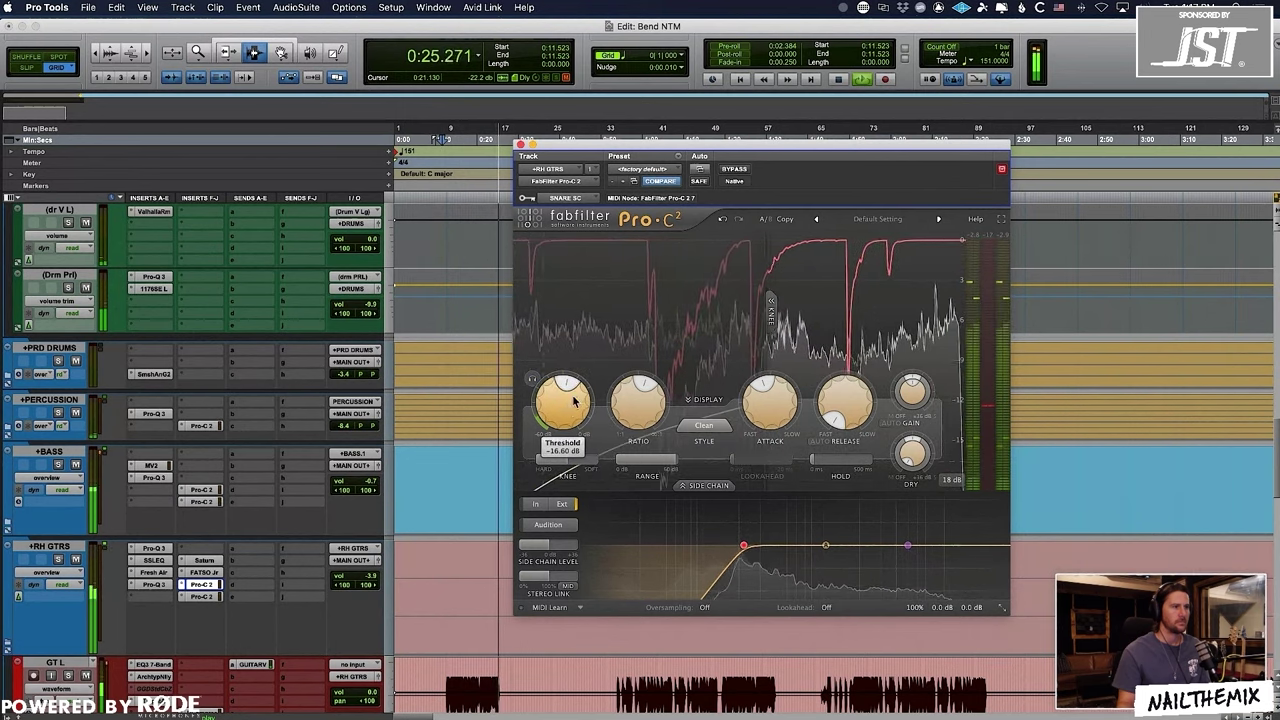
# Step: Replay the section from 0:11.523 to check the snare ducking on +RH GTRS while reviewing the drum tracks
pyautogui.press('space')
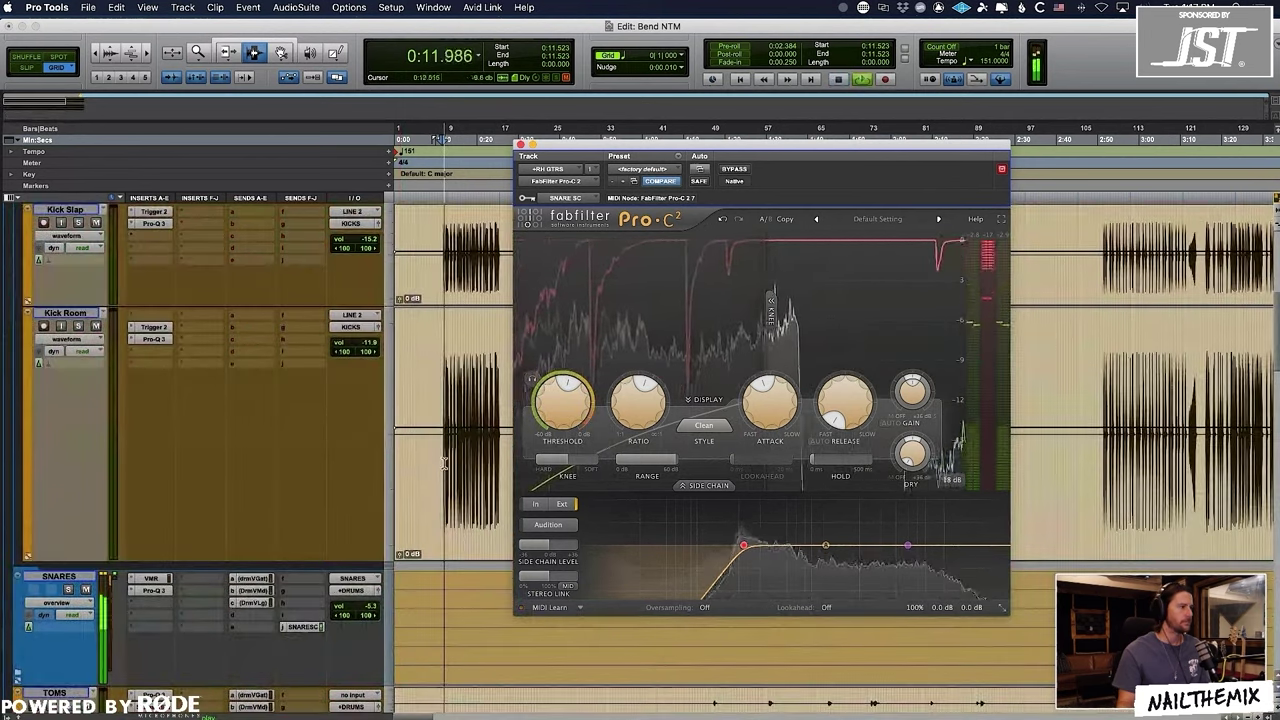
pyautogui.scroll(-3, 427, 478)
pyautogui.scroll(-5, 427, 478)
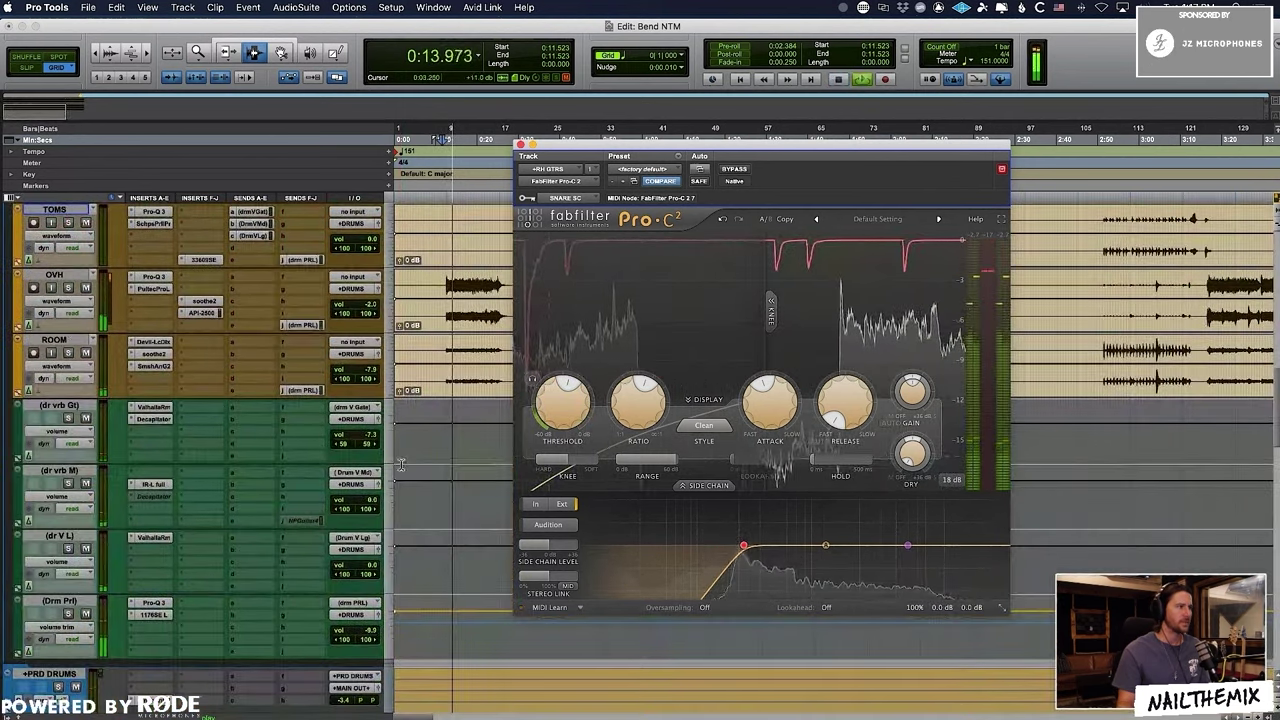
pyautogui.scroll(8, 348, 476)
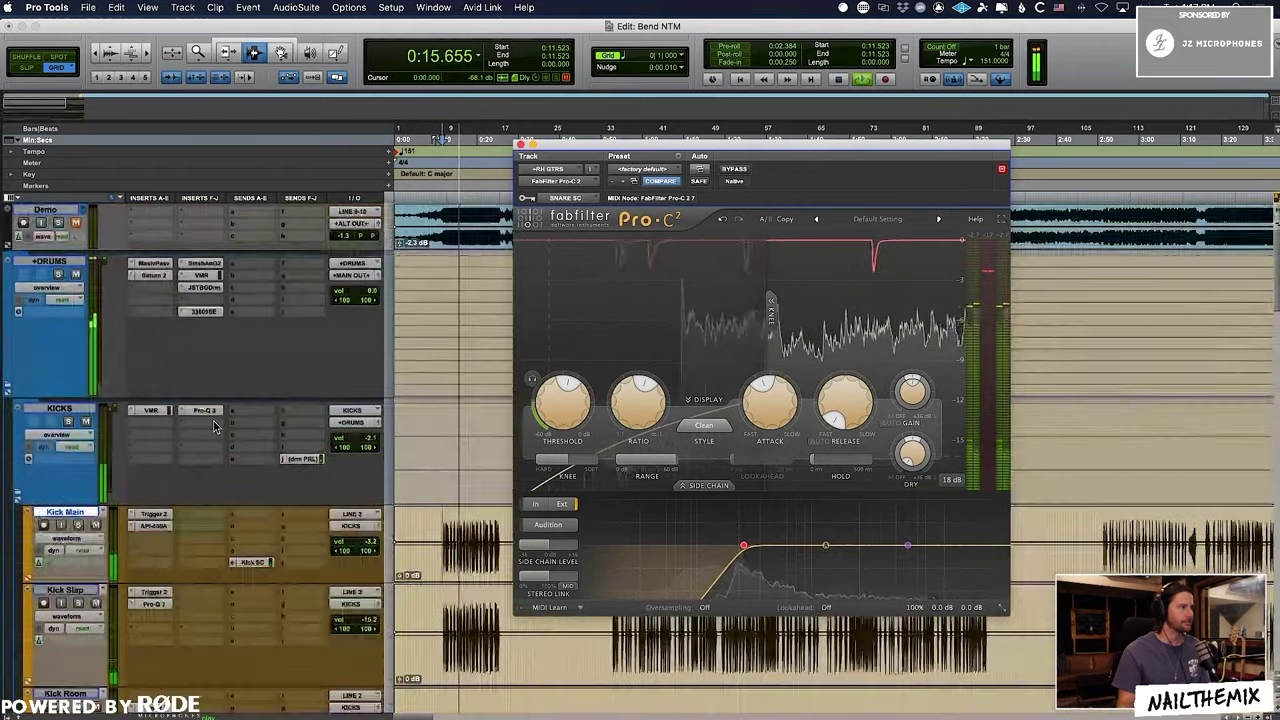
pyautogui.press('space')
# Step: Expand the SNARES folder to show the individual snare tracks and locate its SNARE SC send
pyautogui.scroll(-3, 207, 451)
pyautogui.scroll(-3, 207, 450)
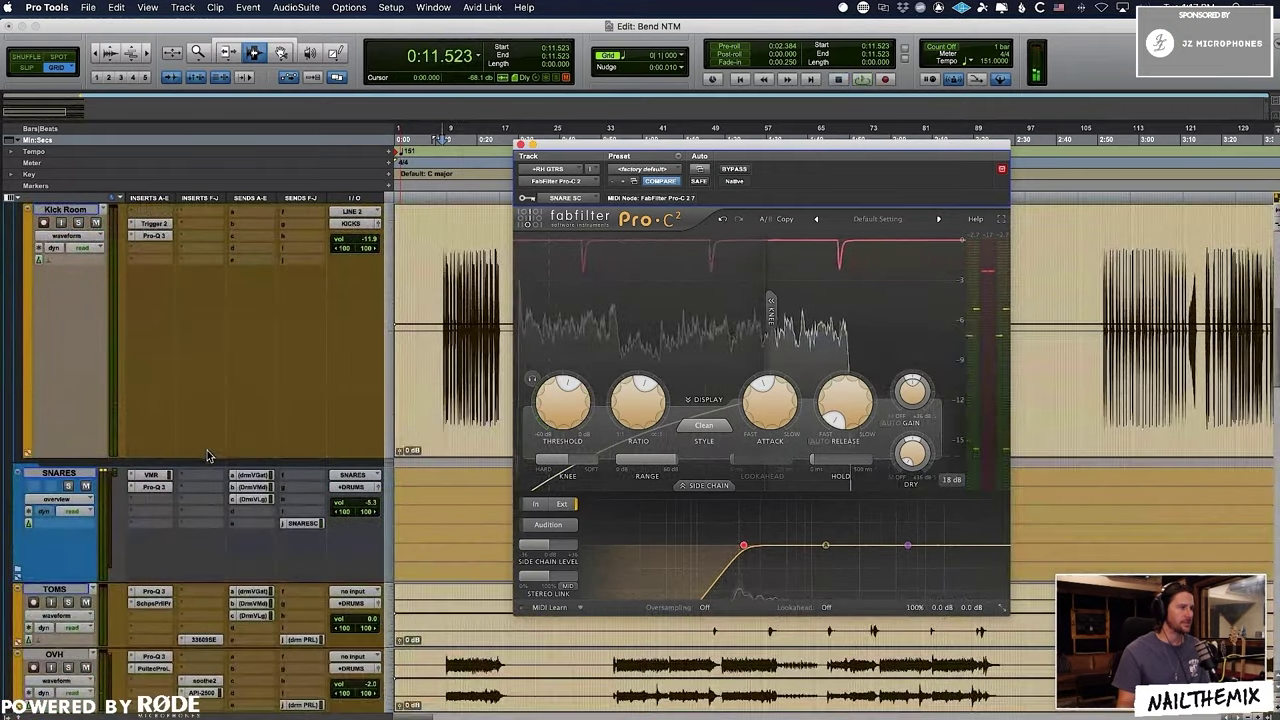
pyautogui.scroll(-5, 231, 543)
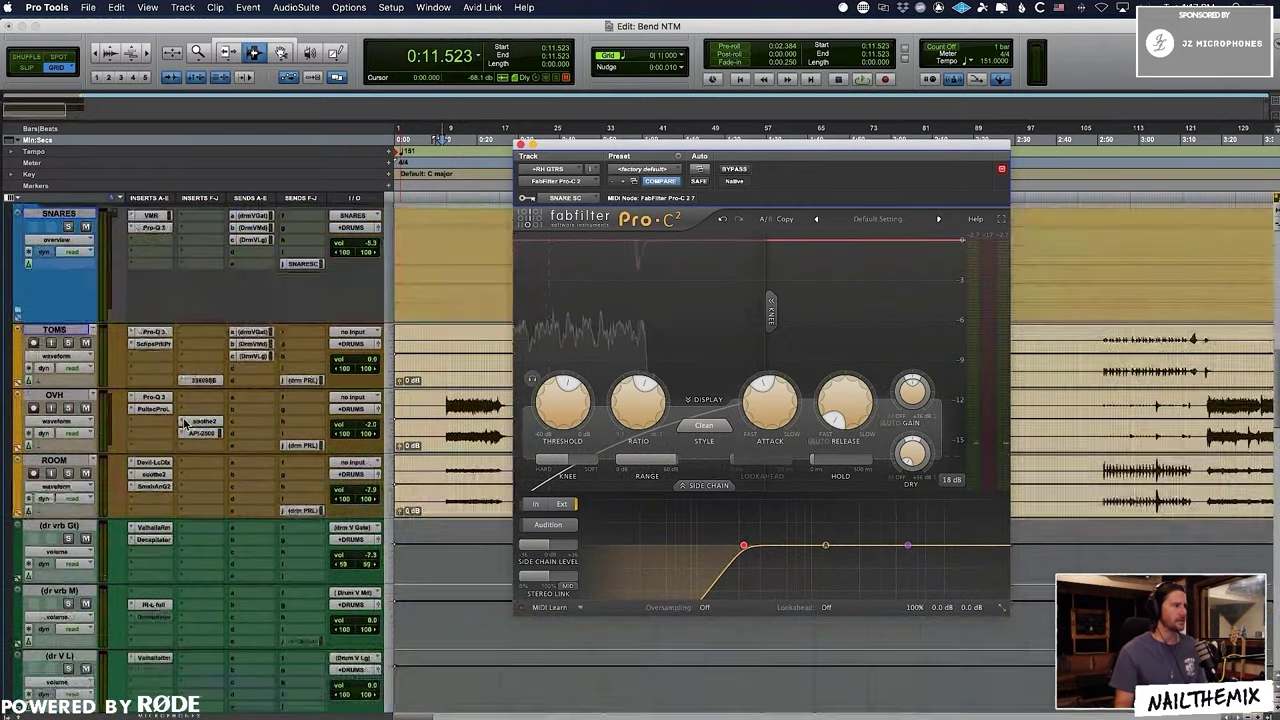
pyautogui.scroll(3, 90, 343)
pyautogui.click(81, 216)
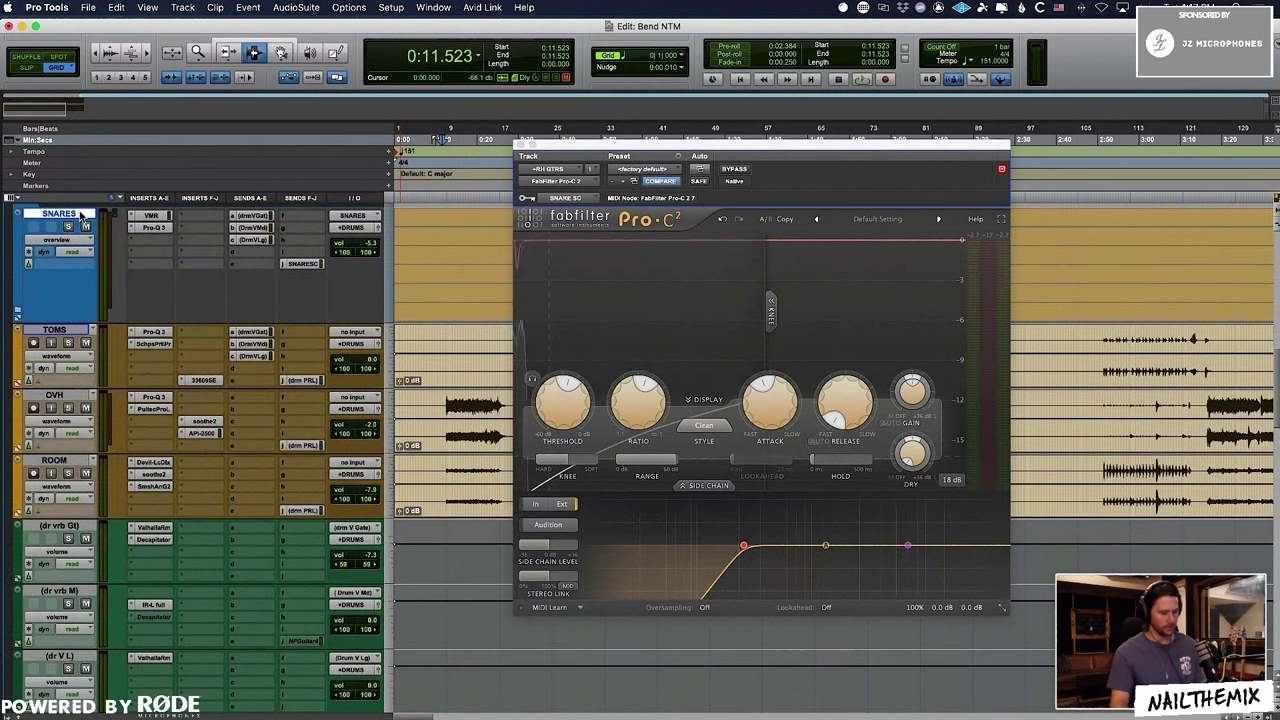
pyautogui.hotkey('shift', 'f')
pyautogui.click(307, 265)
pyautogui.scroll(3, 309, 263)
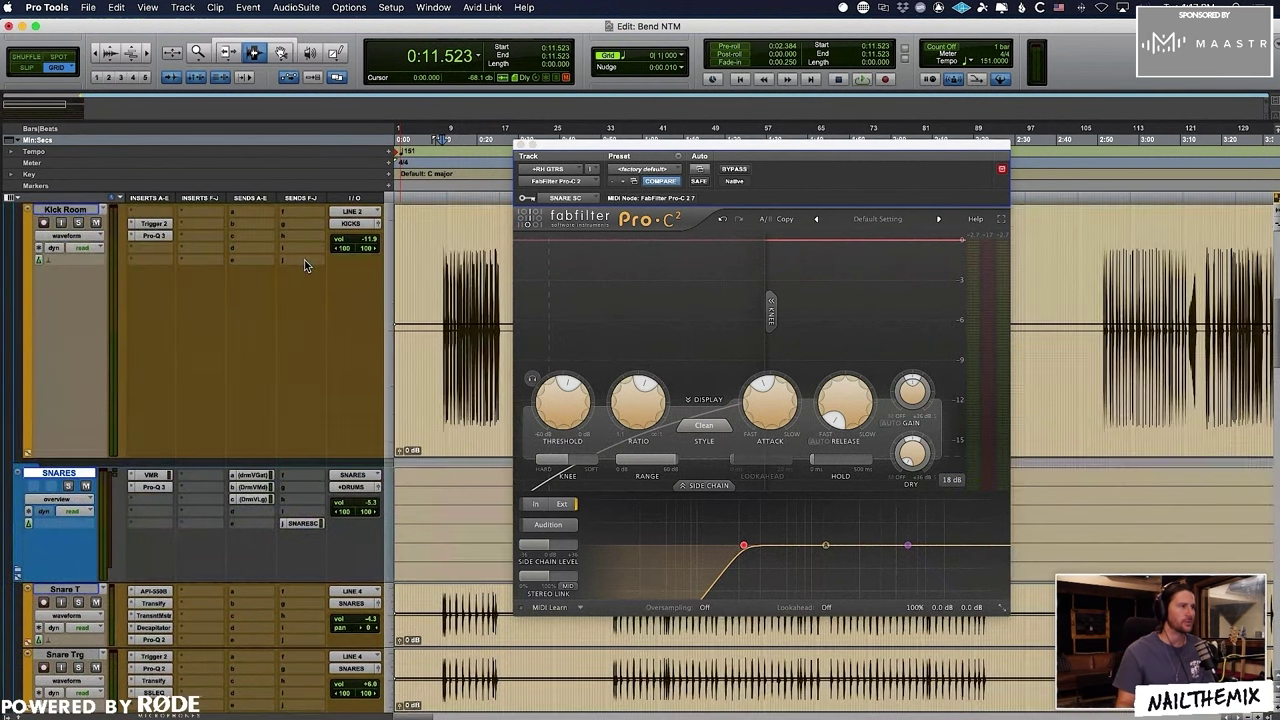
# Step: Open the SNARE SC send on SNARES and move it to the Snare T track
pyautogui.click(285, 523)
pyautogui.click(291, 540)
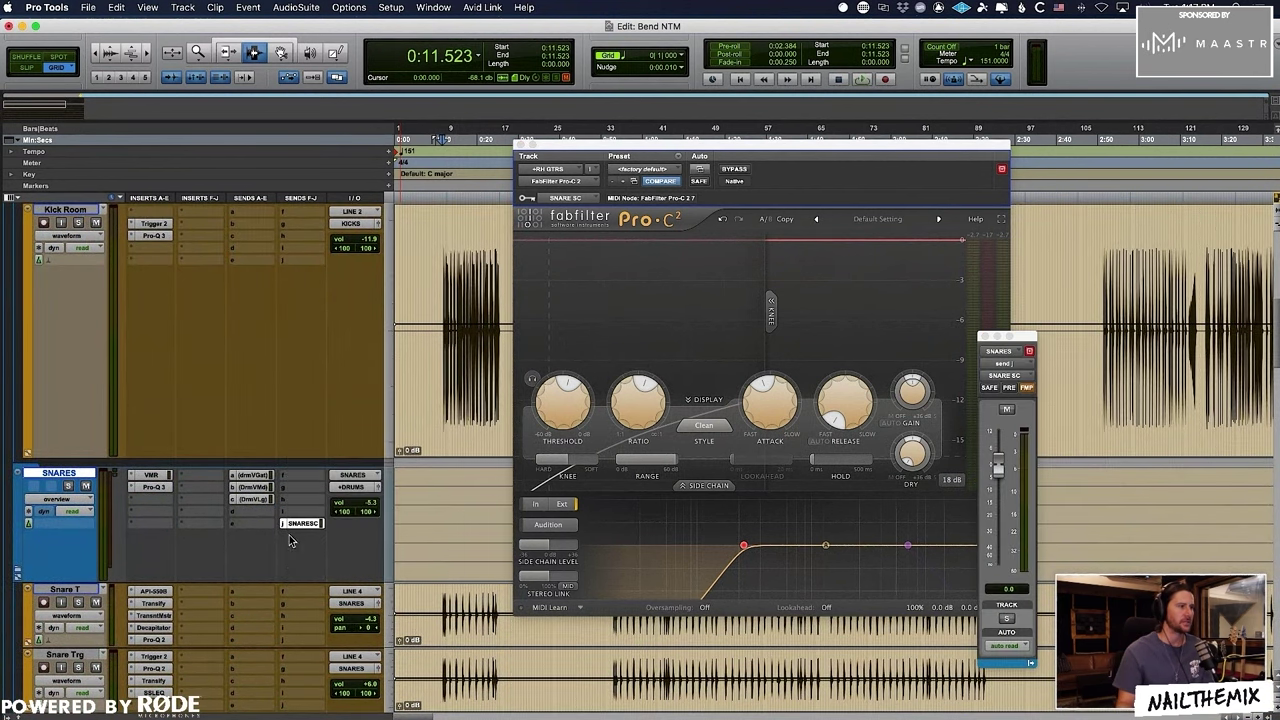
pyautogui.moveTo(300, 523); pyautogui.dragTo(300, 639)
# Step: Play the section and lower the threshold of the snare-keyed Pro-C 2 on +RH GTRS for deeper ducking
pyautogui.press('space')
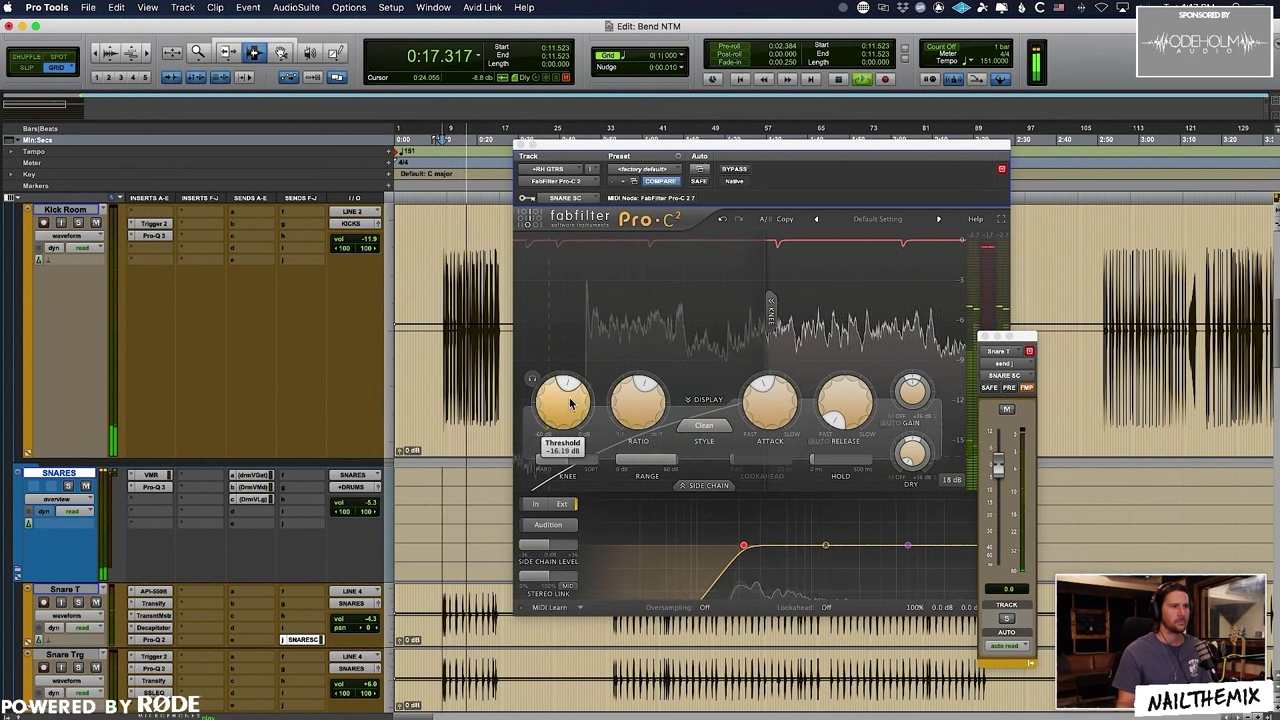
pyautogui.click(565, 427)
pyautogui.moveTo(565, 427); pyautogui.dragTo(563, 460)
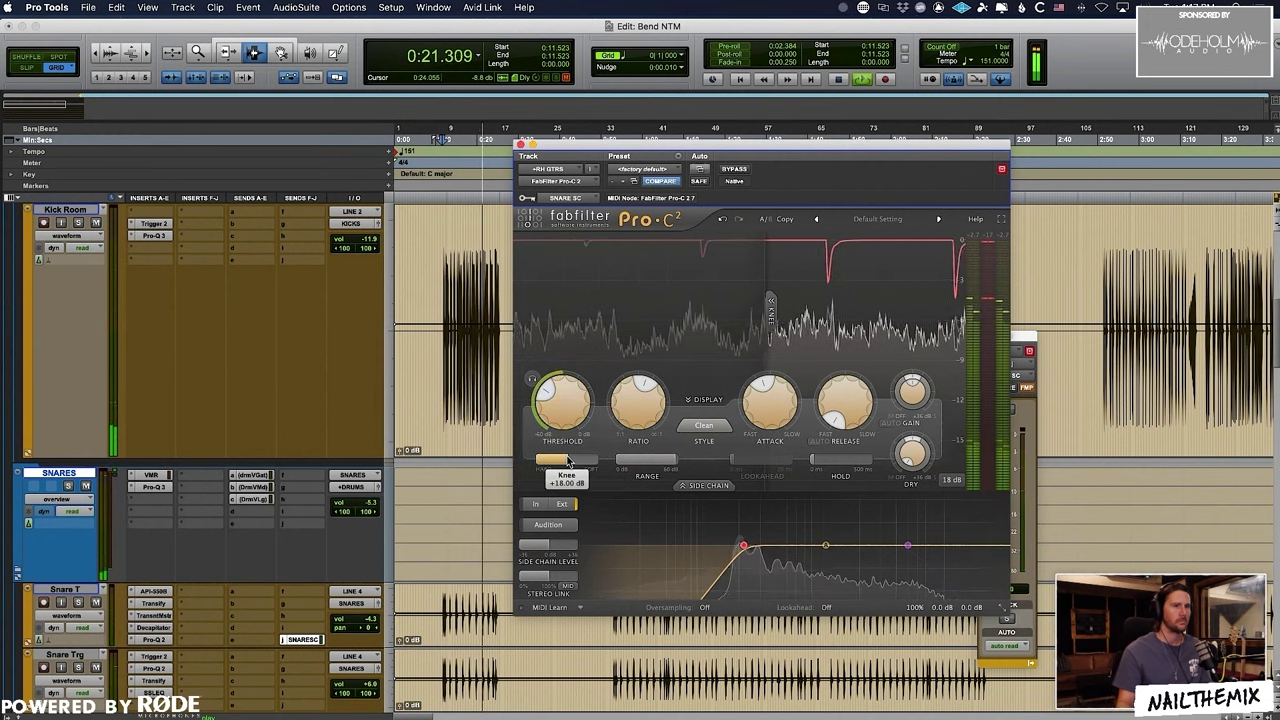
# Step: Raise the Snare Rm track's volume to -10.3 dB during playback
pyautogui.scroll(-5, 454, 420)
pyautogui.scroll(-3, 455, 420)
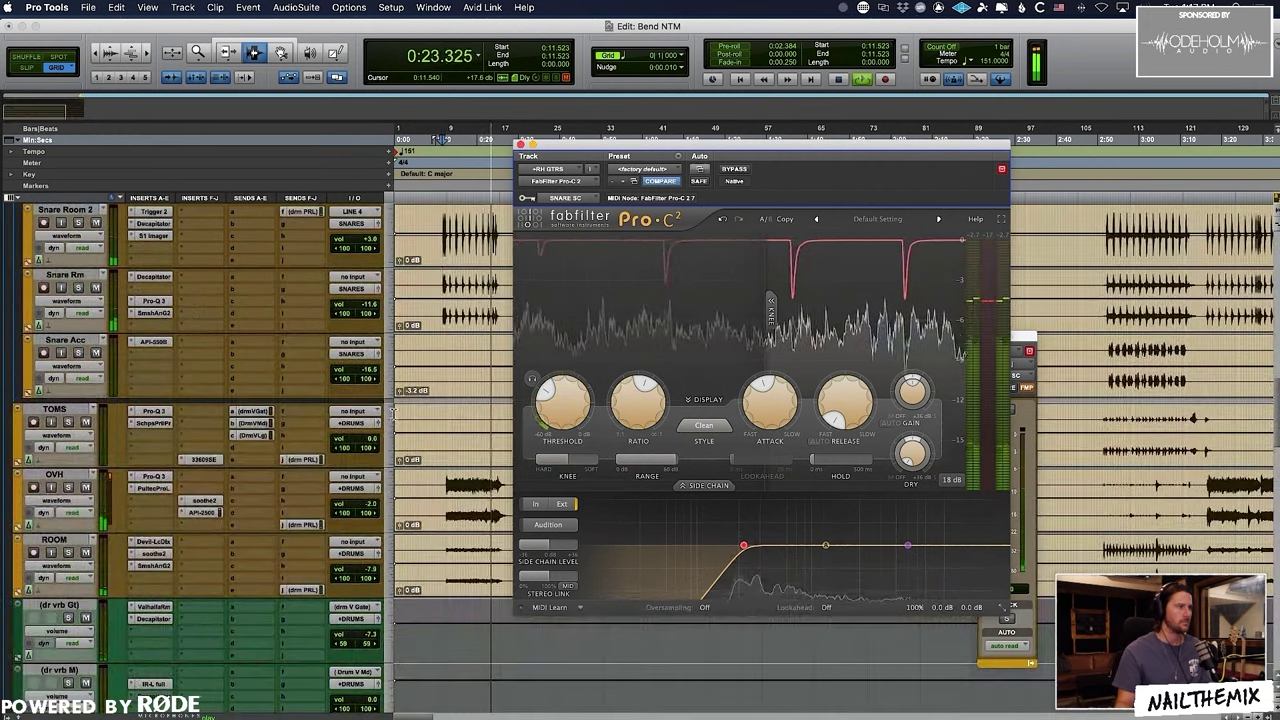
pyautogui.moveTo(369, 311); pyautogui.dragTo(369, 305)
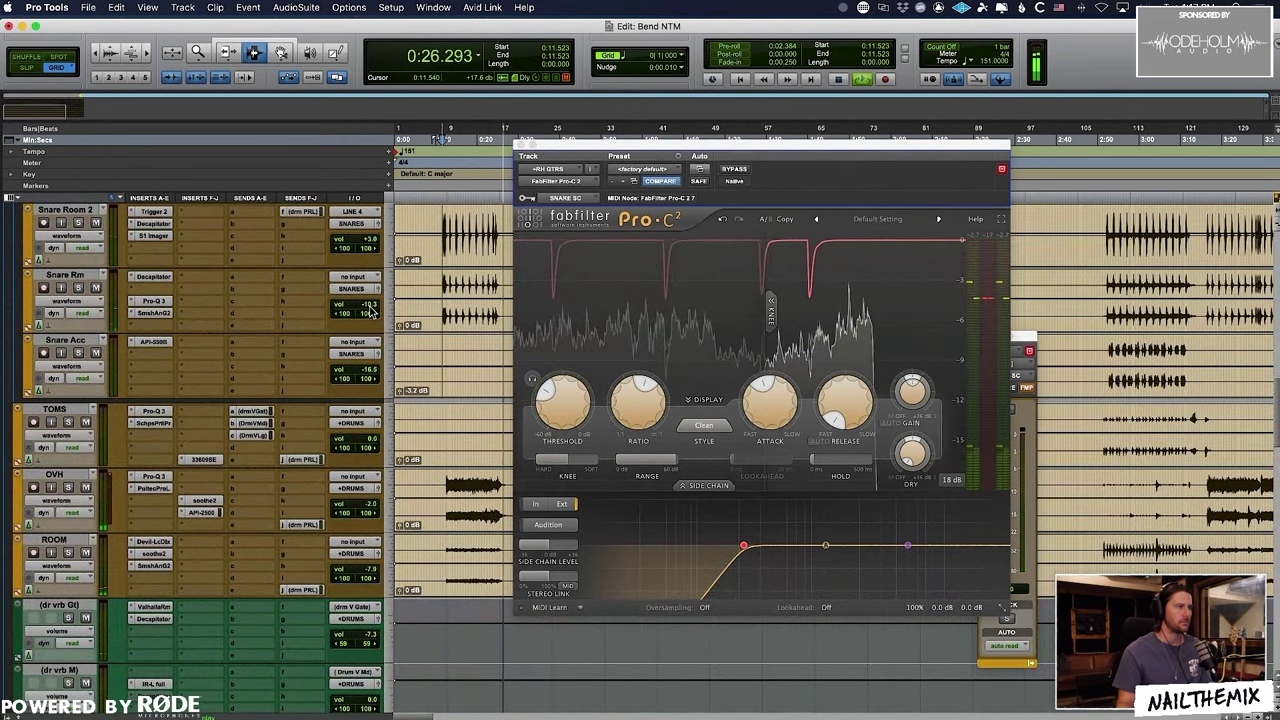
# Step: Open the (drm PRL) send of Snare Room 2, replay the section from 0:11.523 and close the +RH GTRS compressor
pyautogui.click(300, 211)
pyautogui.press('space')
pyautogui.press('space')
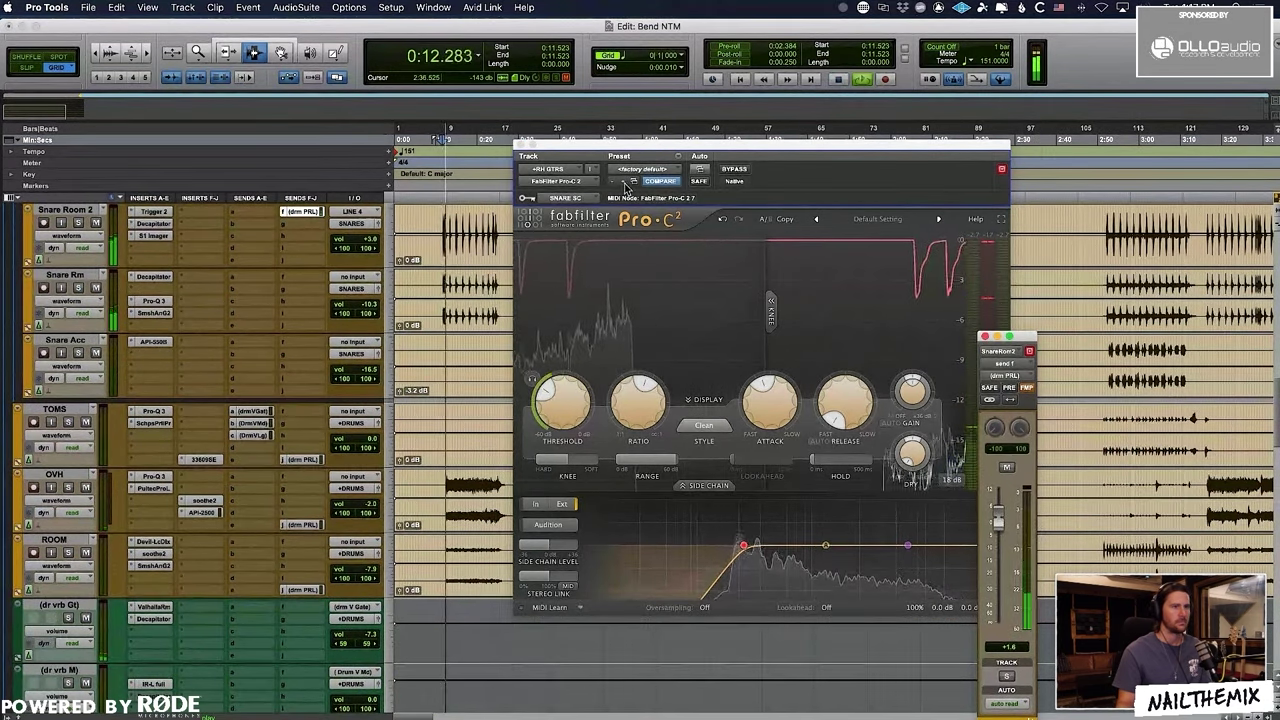
pyautogui.click(519, 145)
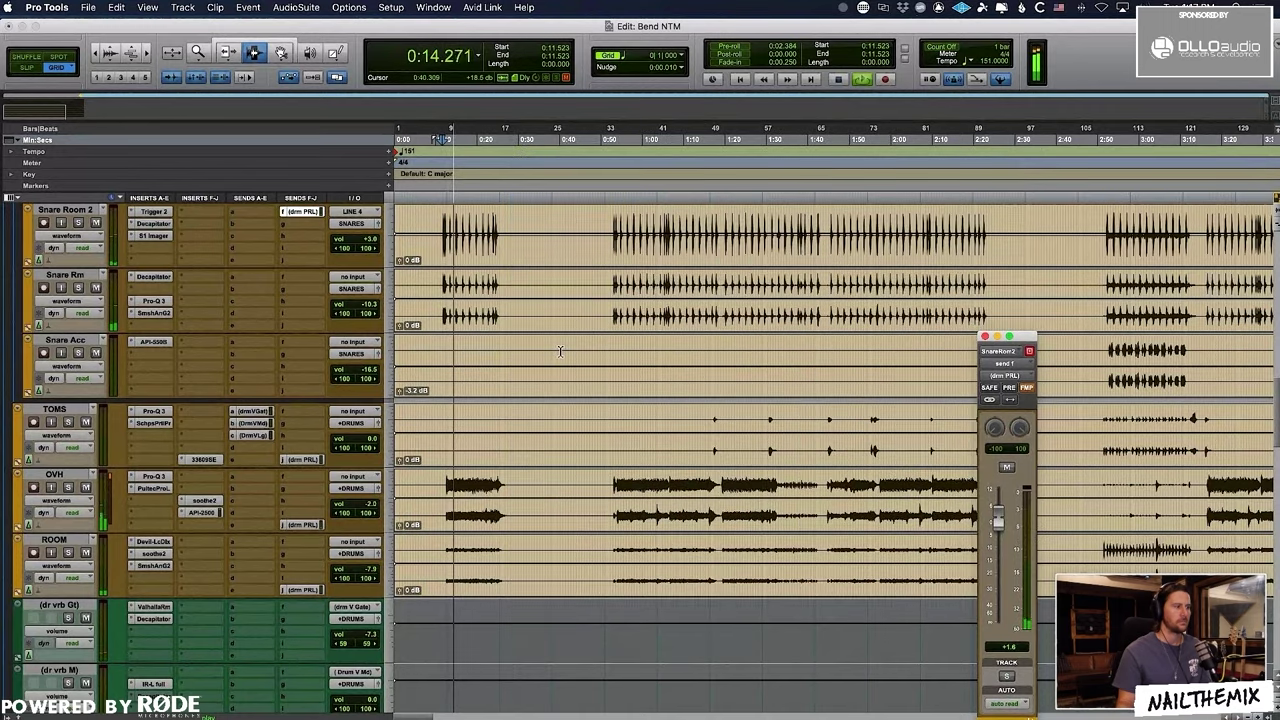
# Step: Open the snare-keyed Pro-C 2 on the +LD GTRS bus
pyautogui.scroll(-5, 560, 351)
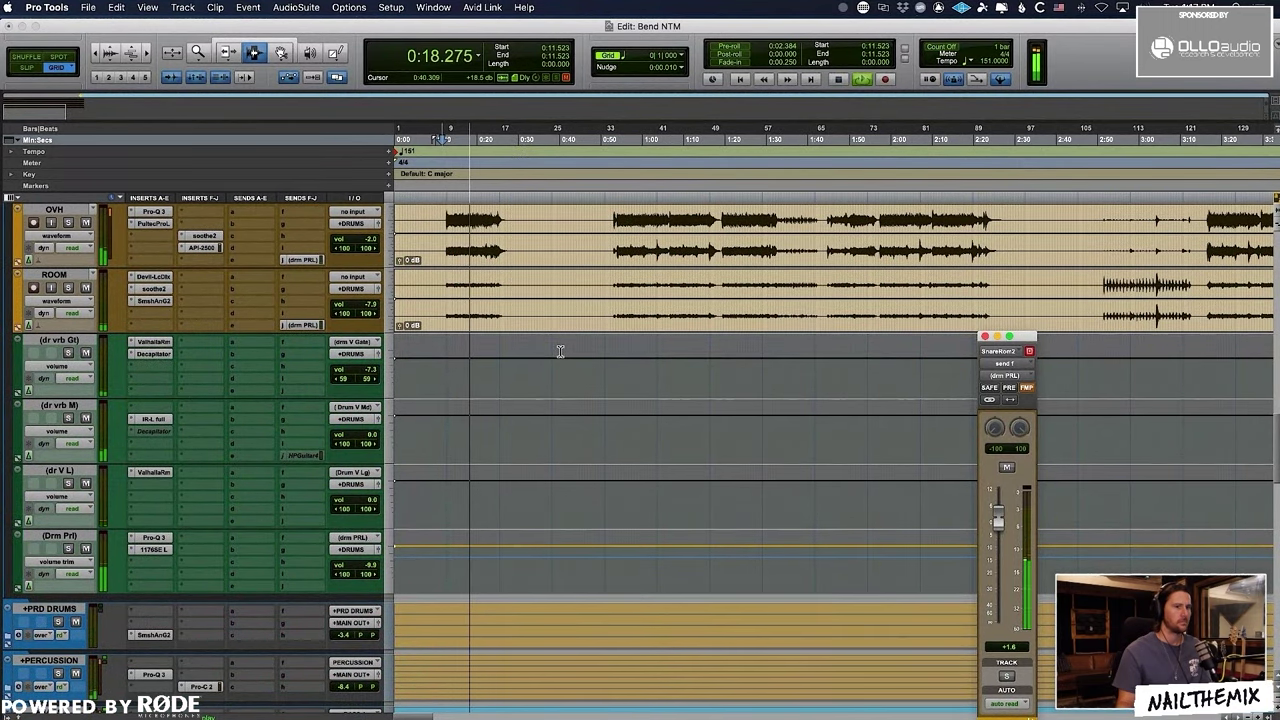
pyautogui.scroll(3, 508, 362)
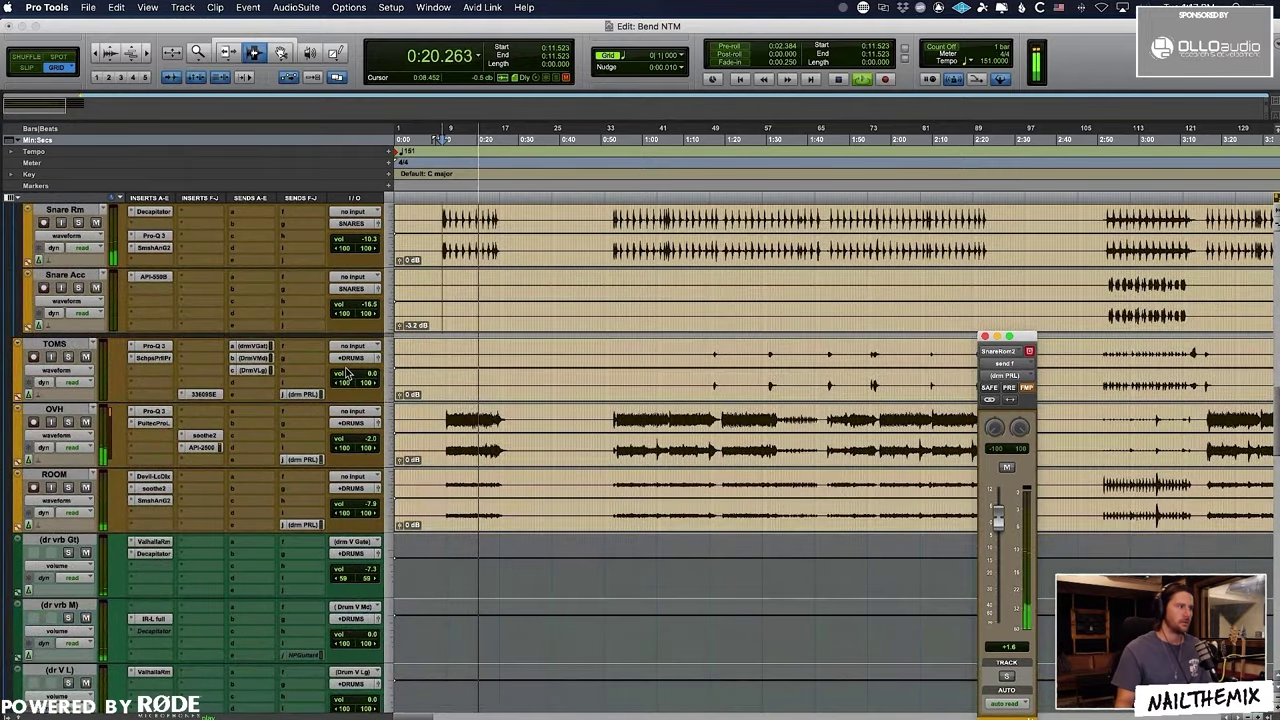
pyautogui.scroll(2, 350, 373)
pyautogui.scroll(-10, 200, 574)
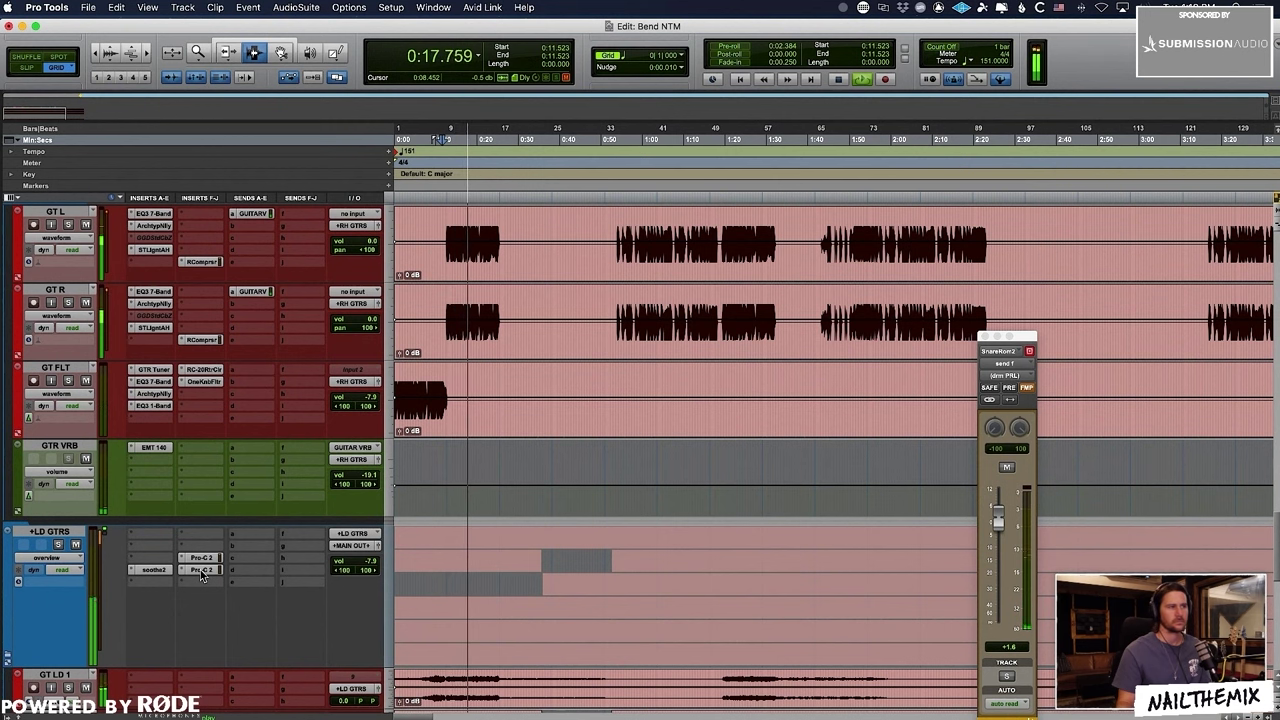
pyautogui.click(202, 570)
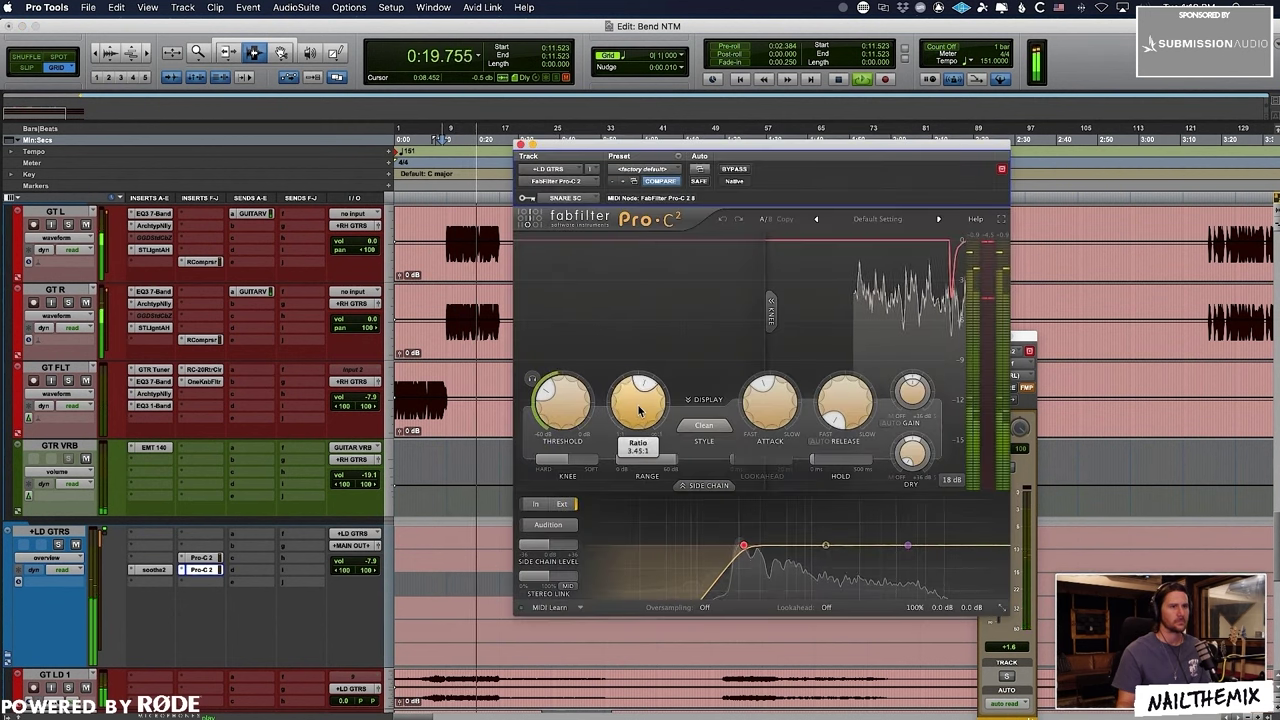
# Step: Lower the ratio and set the release to 33.7 ms on the +LD GTRS snare-keyed Pro-C 2, replaying the section to check
pyautogui.moveTo(636, 437); pyautogui.dragTo(630, 482)
pyautogui.moveTo(848, 407); pyautogui.dragTo(847, 367)
pyautogui.press('space')
pyautogui.press('space')
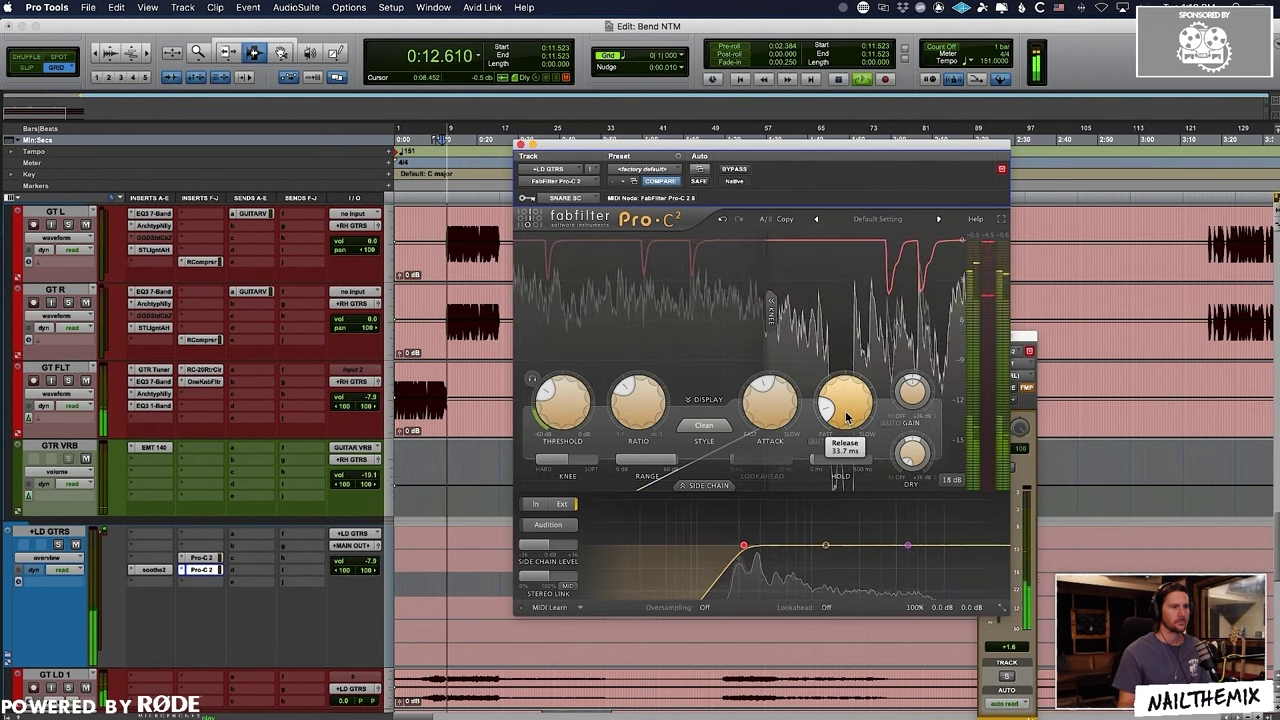
pyautogui.moveTo(646, 424)
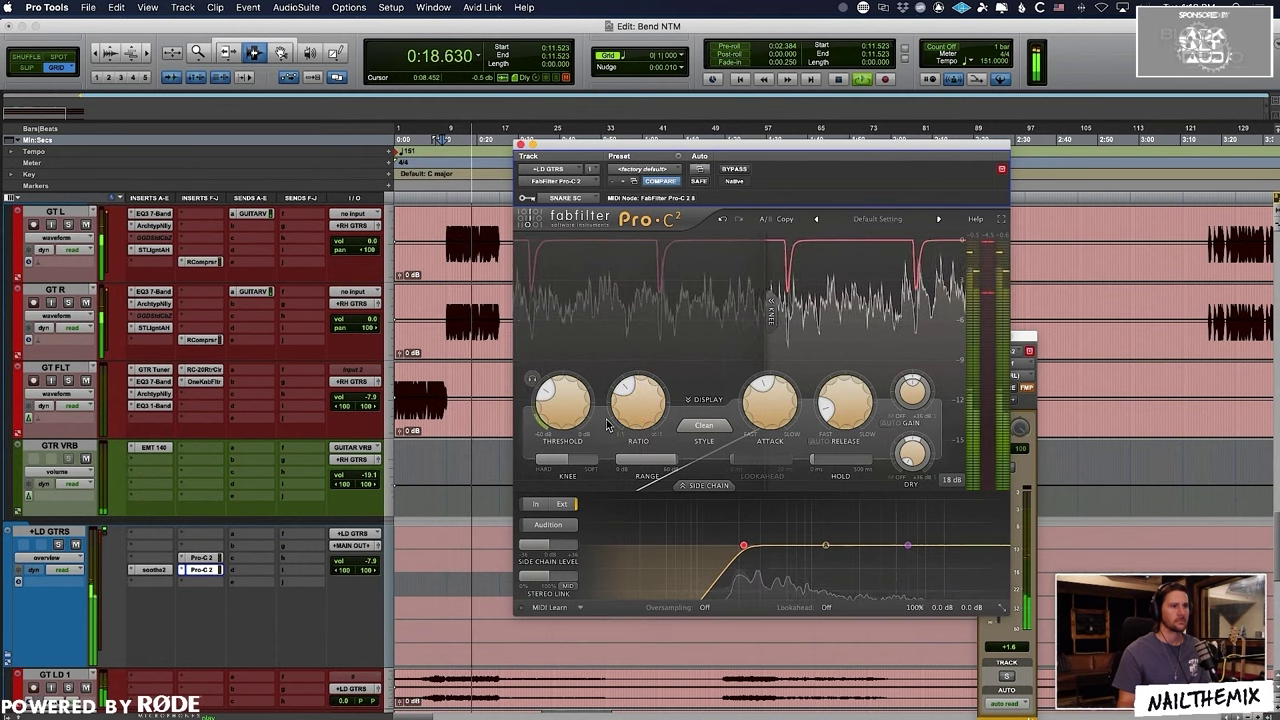
pyautogui.press('space')
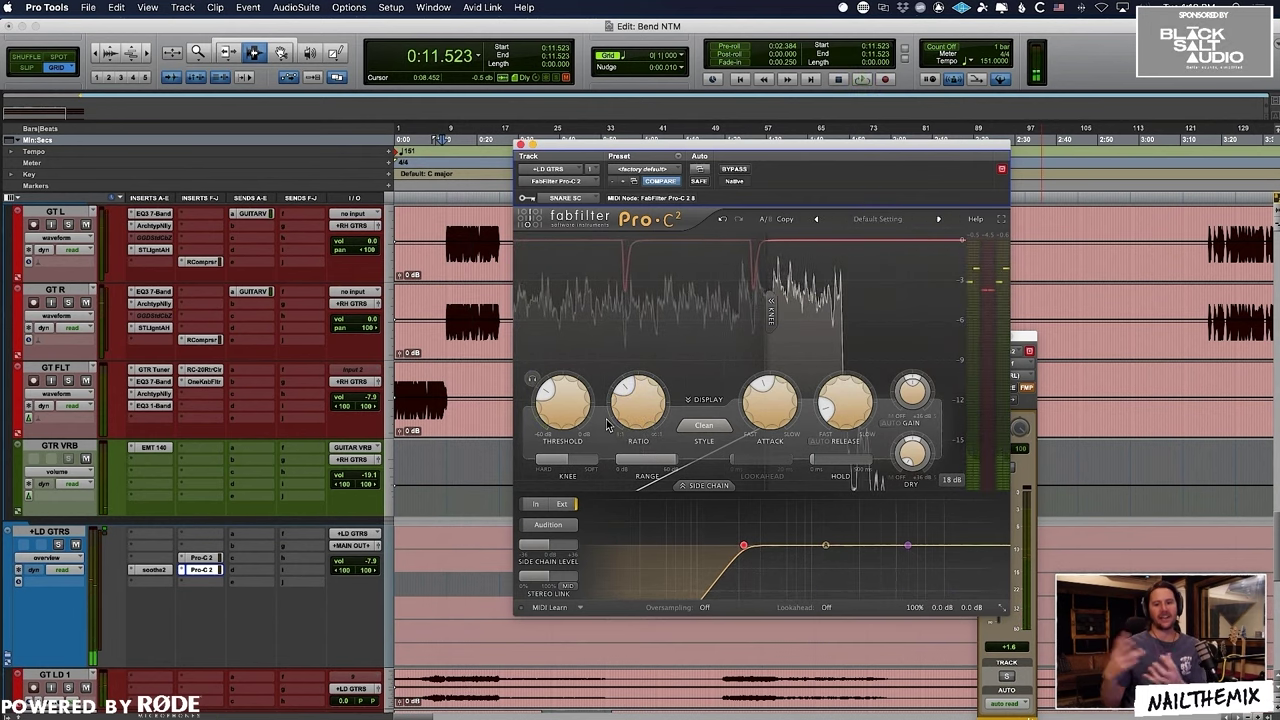
# Step: Close the +LD GTRS compressor and reduce all track heights to bring the whole session into view
pyautogui.click(519, 145)
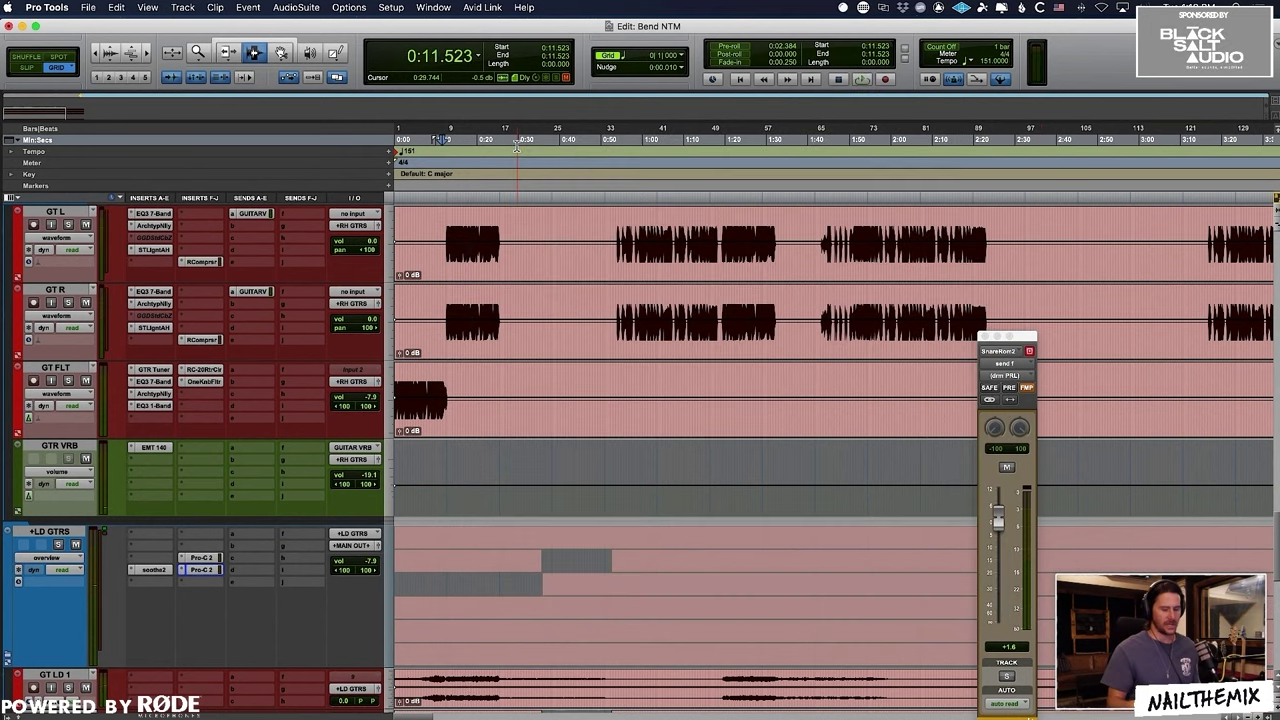
pyautogui.press('ctrl+alt+super+Down')
pyautogui.scroll(3, 648, 288)
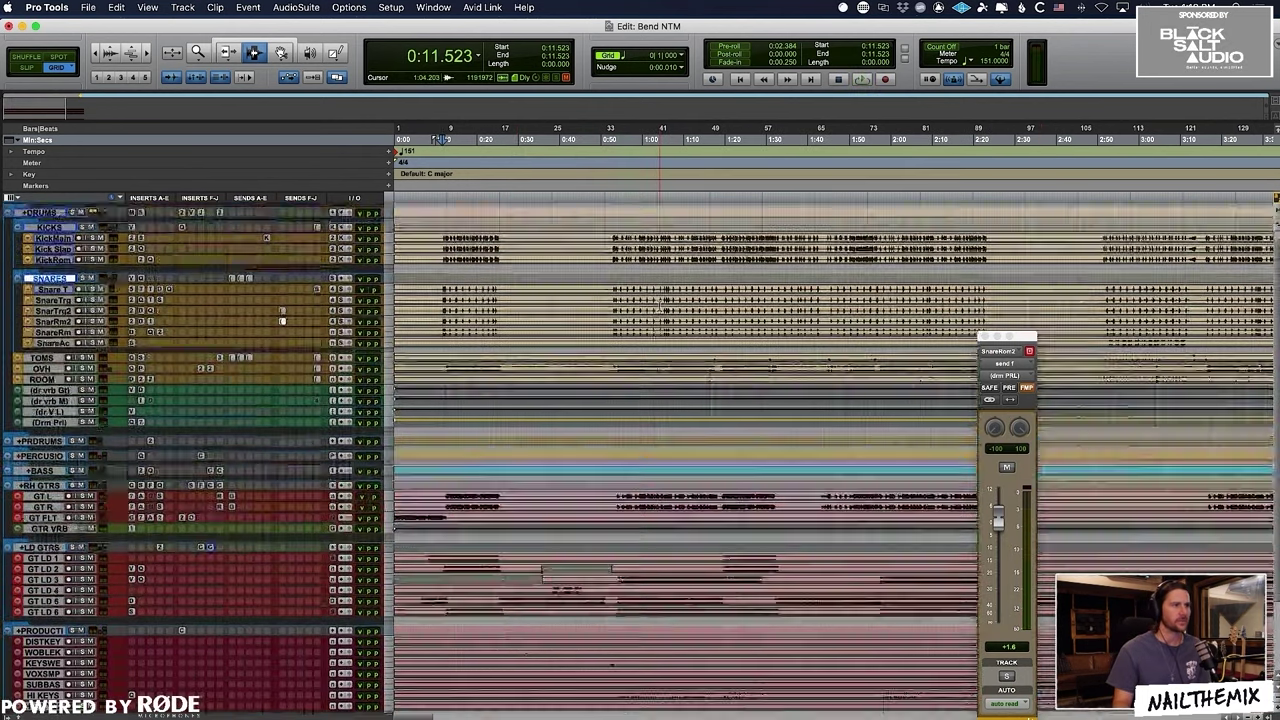